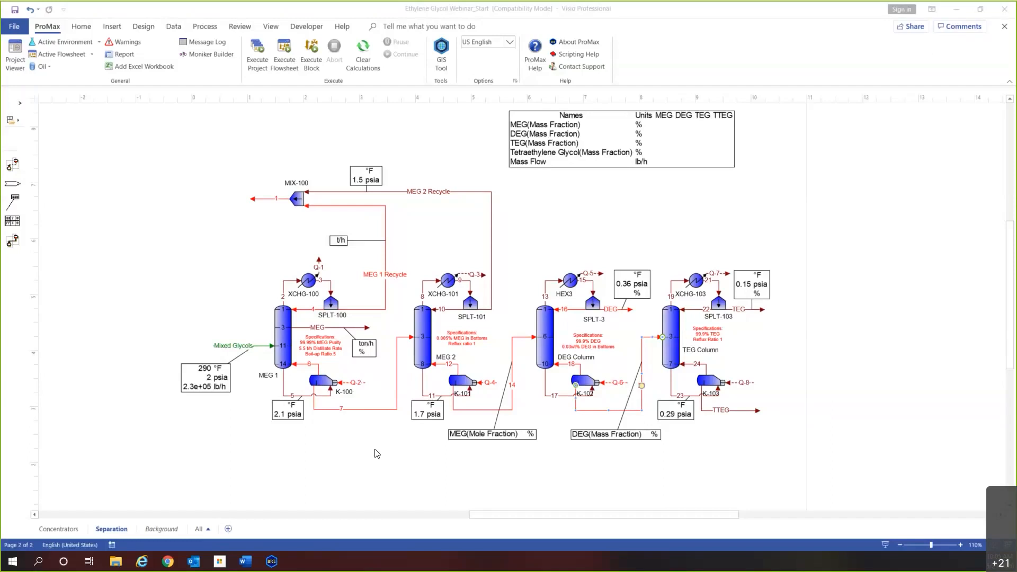
# Examine the Mixed Glycols stream's properties and its composition by mole fraction and mass fraction, and close its data.
pyautogui.click(236, 338)
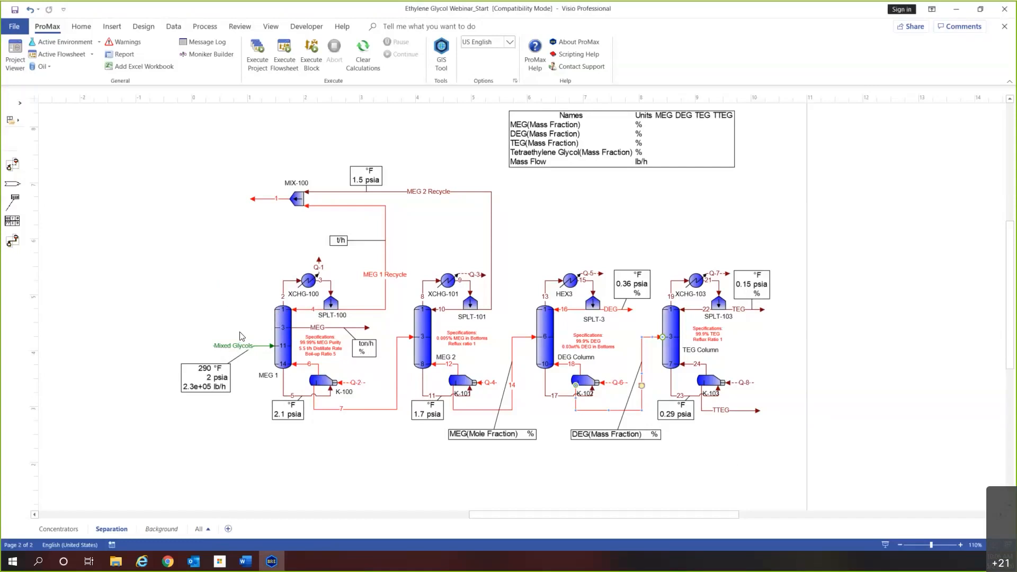
pyautogui.doubleClick(228, 347)
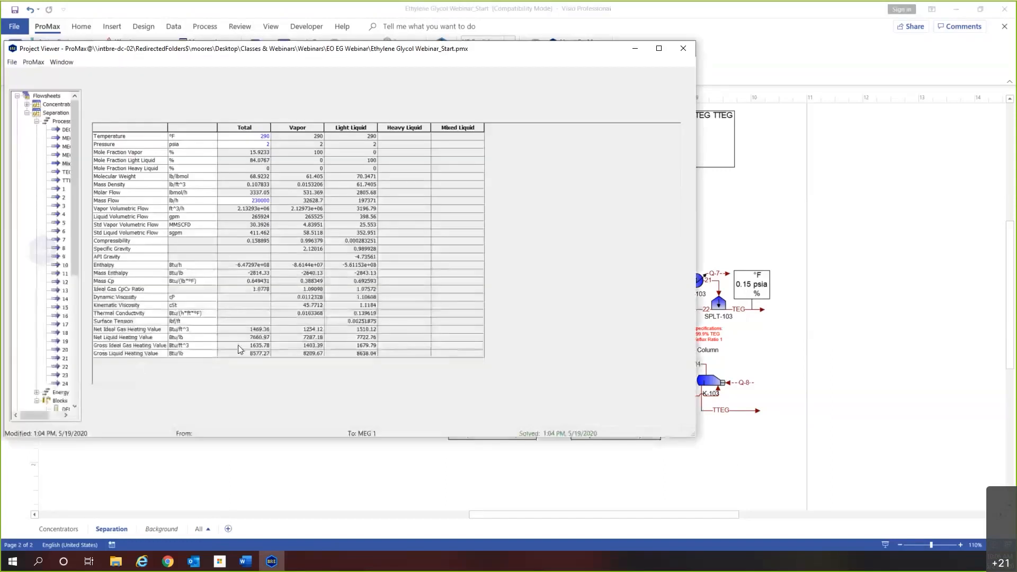
pyautogui.moveTo(262, 207)
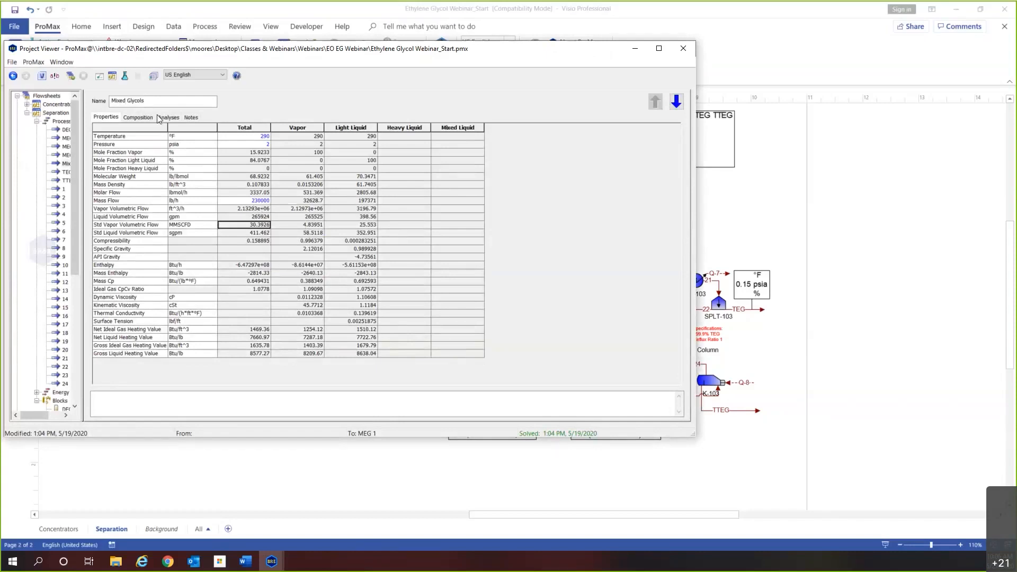
pyautogui.click(138, 117)
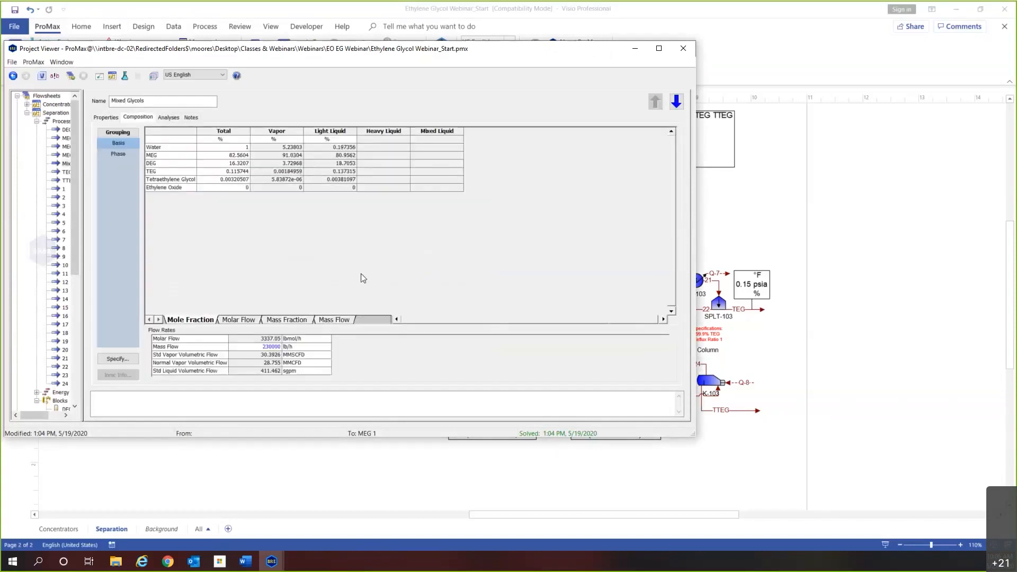
pyautogui.scroll(3, 361, 273)
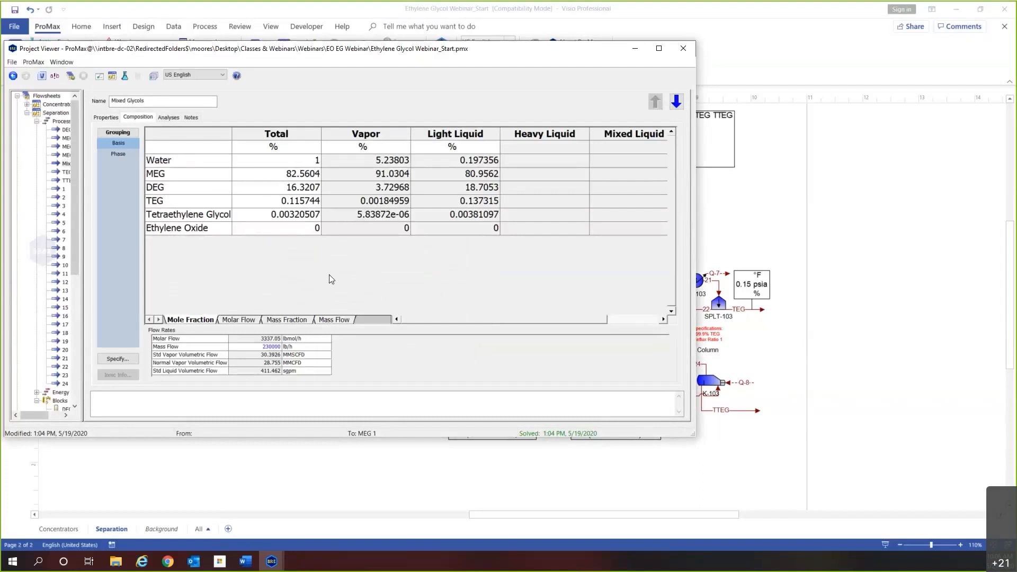
pyautogui.click(287, 319)
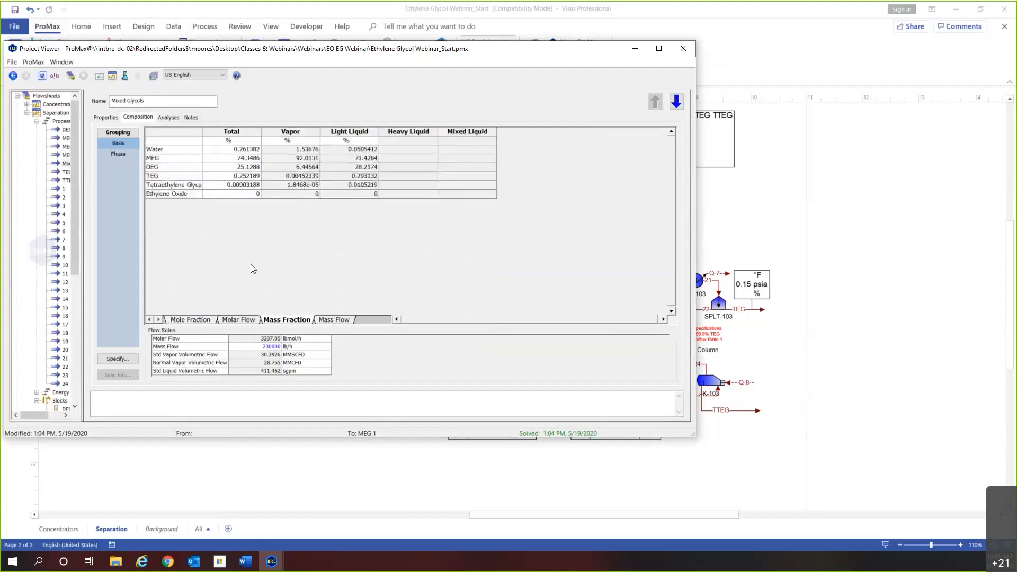
pyautogui.scroll(3, 252, 268)
pyautogui.click(276, 170)
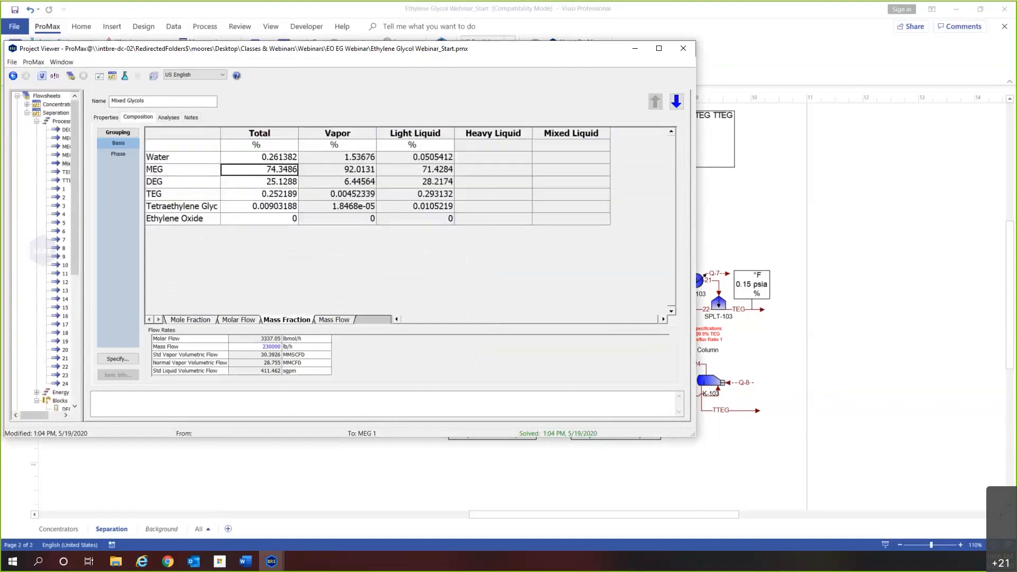
pyautogui.click(379, 222)
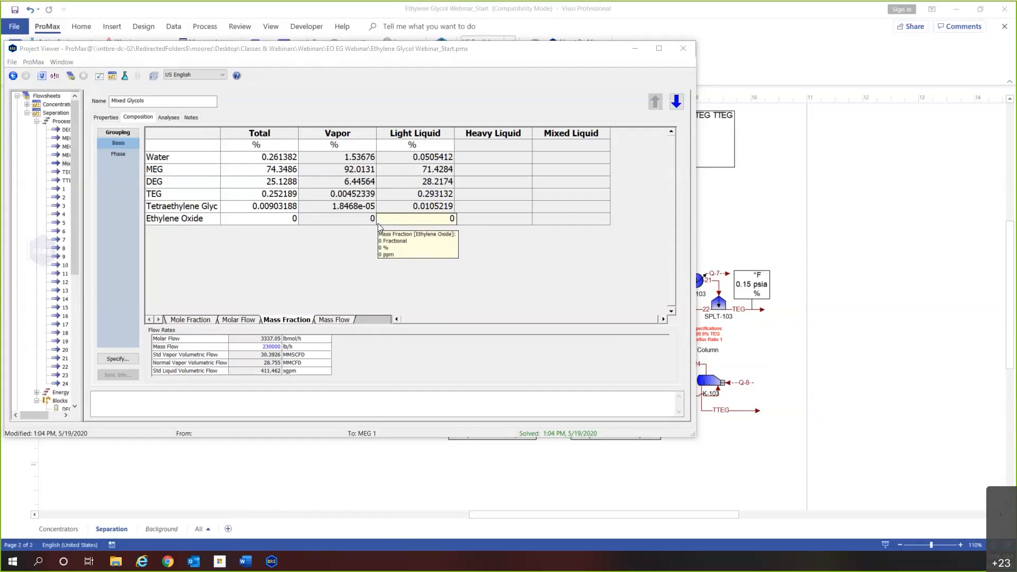
pyautogui.press('Escape')
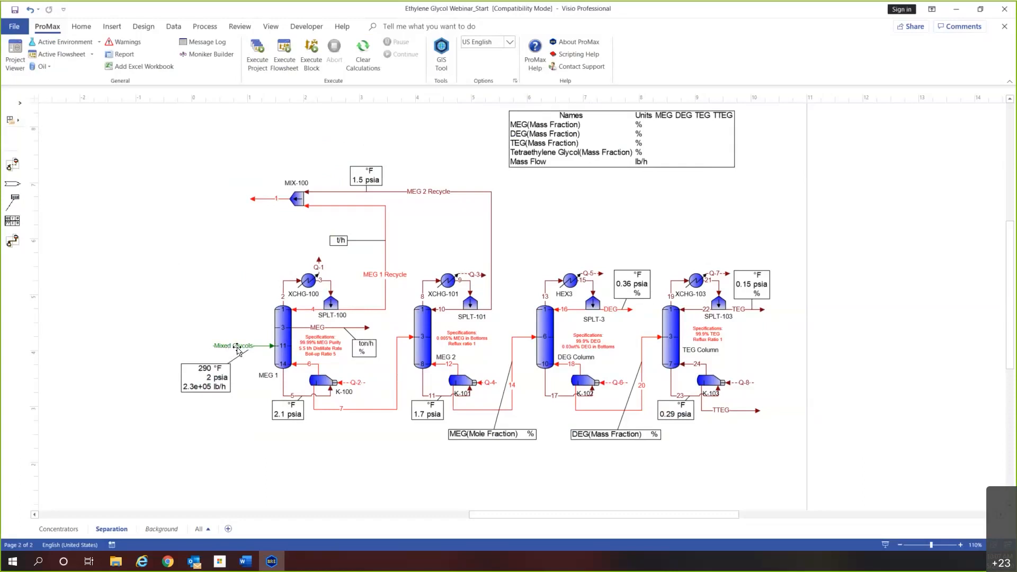
# Open the MEG 1 column and review its process data for column add-ons and stage pressures.
pyautogui.moveTo(293, 370)
pyautogui.moveTo(283, 352)
pyautogui.doubleClick(283, 337)
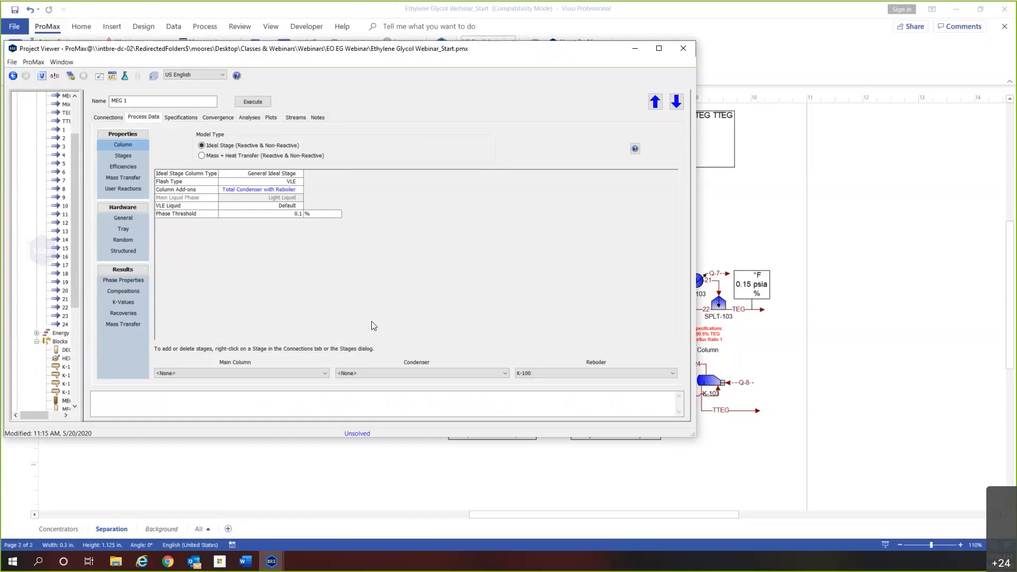
pyautogui.click(241, 191)
pyautogui.click(124, 157)
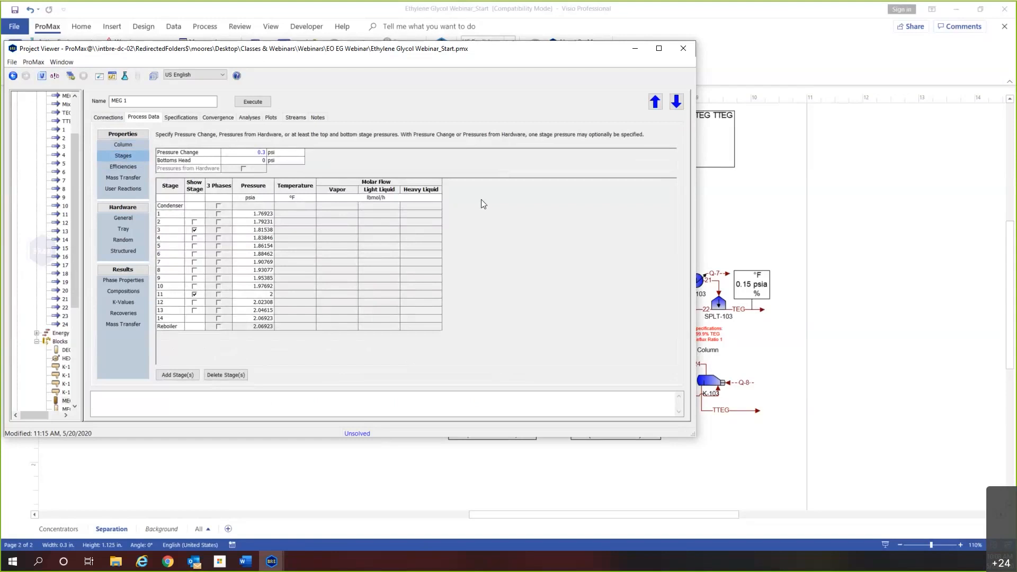
pyautogui.click(254, 153)
# Show the MEG 1 column's specifications and move the Project Viewer aside so the column stays visible on the flowsheet.
pyautogui.click(181, 118)
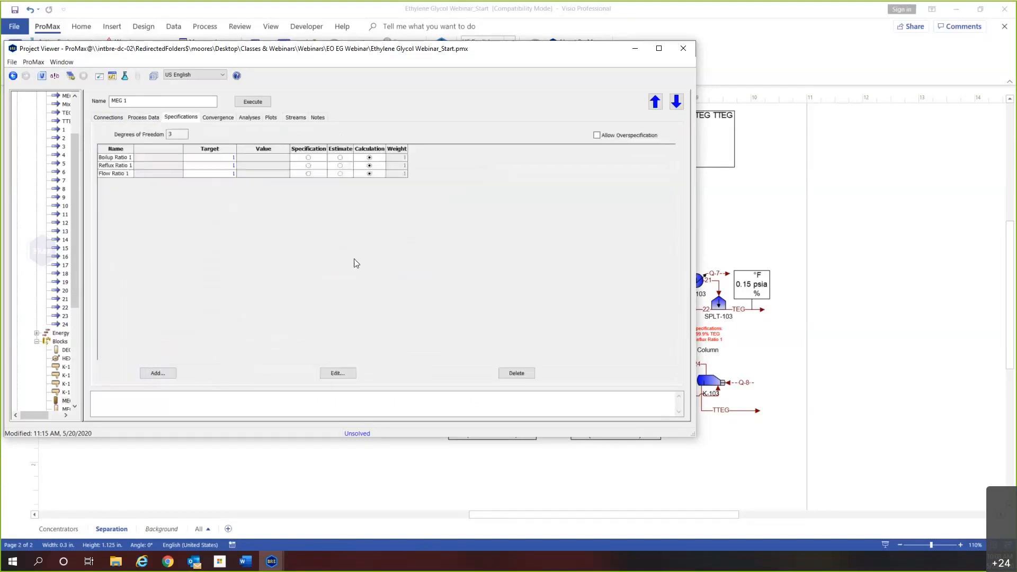
pyautogui.click(401, 286)
pyautogui.moveTo(696, 218); pyautogui.dragTo(546, 217)
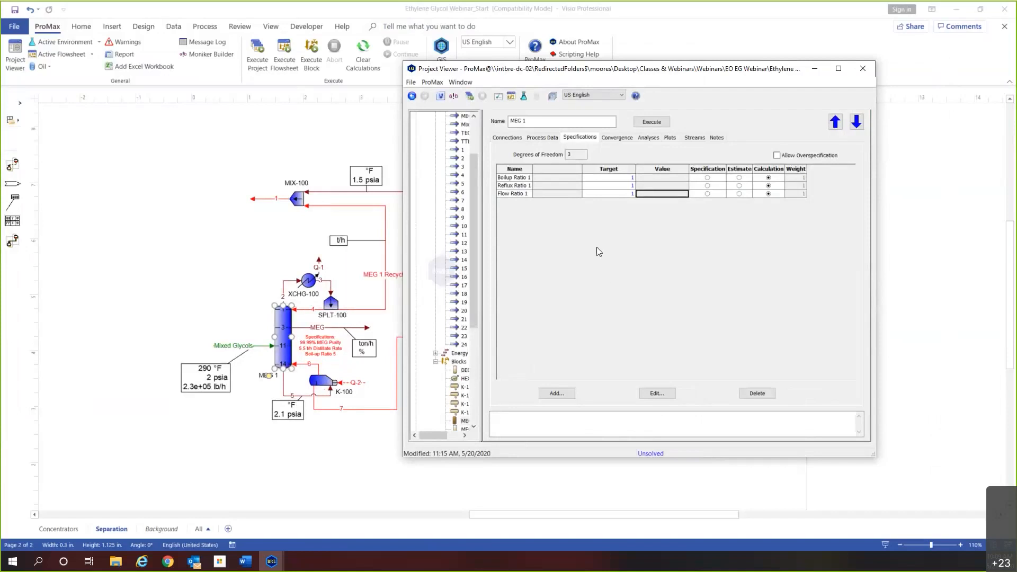
pyautogui.click(593, 178)
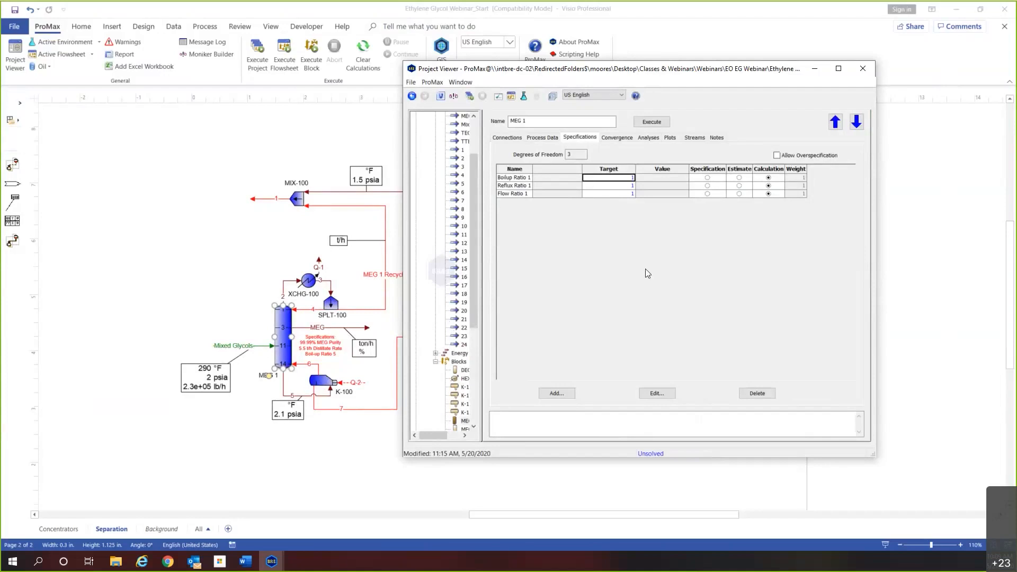
pyautogui.click(552, 182)
pyautogui.click(707, 178)
pyautogui.click(707, 186)
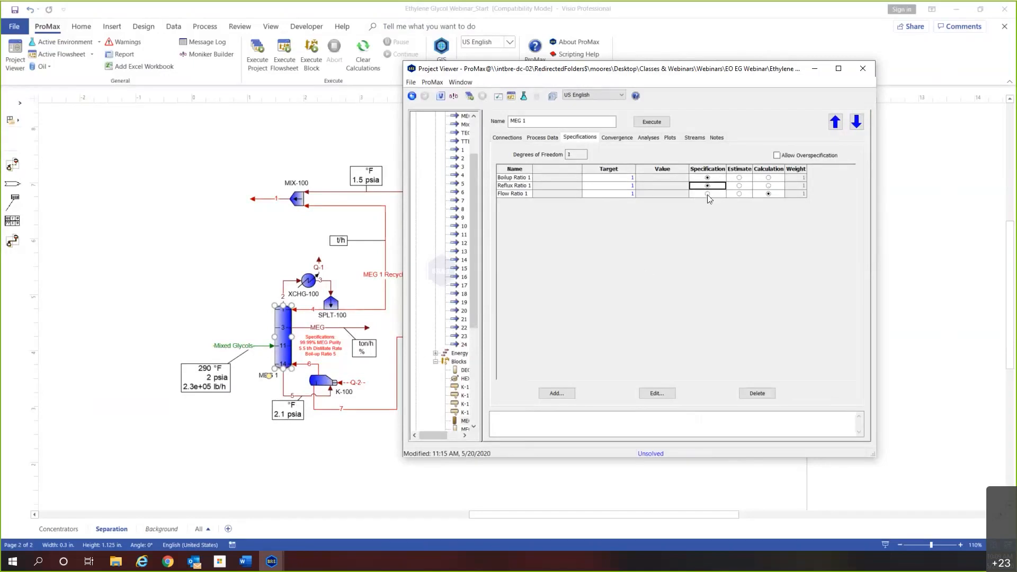
pyautogui.click(707, 194)
pyautogui.click(767, 177)
pyautogui.click(767, 185)
pyautogui.click(768, 193)
# Make Boilup Ratio 1, Reflux Ratio 1 and Flow Ratio 1 active specifications and execute the MEG 1 column.
pyautogui.moveTo(628, 178); pyautogui.dragTo(641, 217)
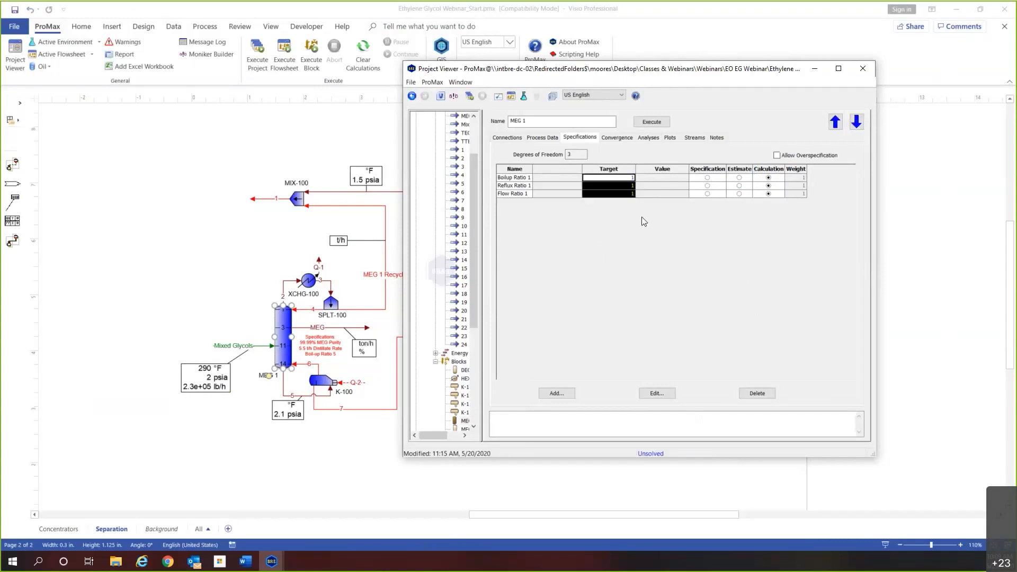
pyautogui.click(708, 178)
pyautogui.click(707, 186)
pyautogui.click(708, 194)
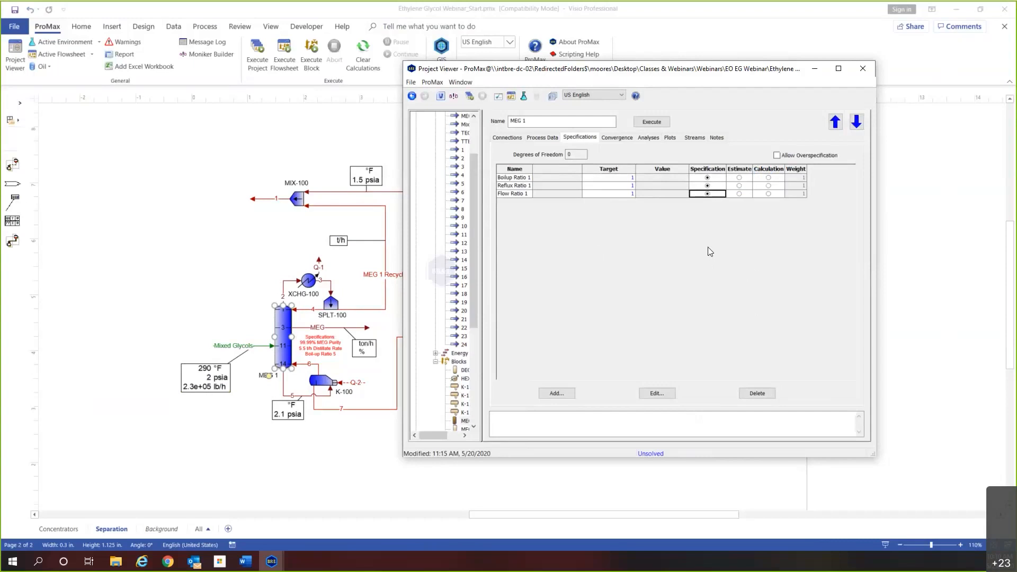
pyautogui.click(658, 123)
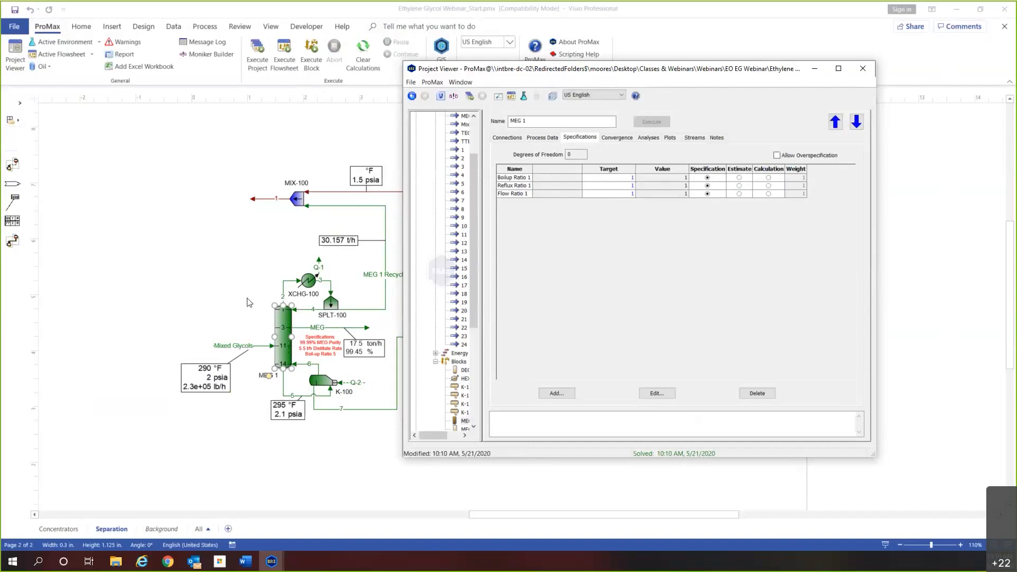
# Check the solved MEG 1 results on the flowsheet and return to the column's specifications.
pyautogui.click(363, 444)
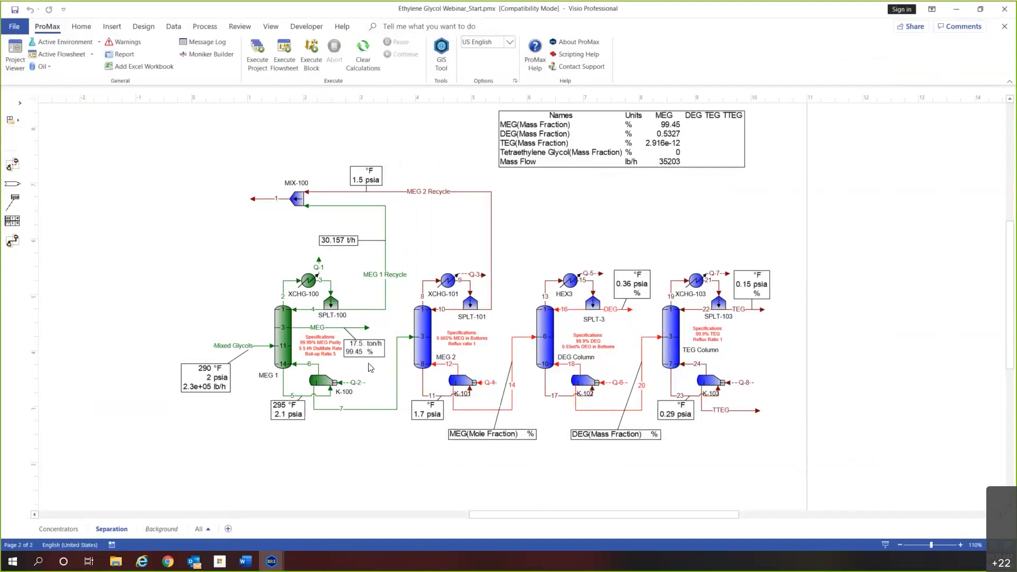
pyautogui.moveTo(270, 566)
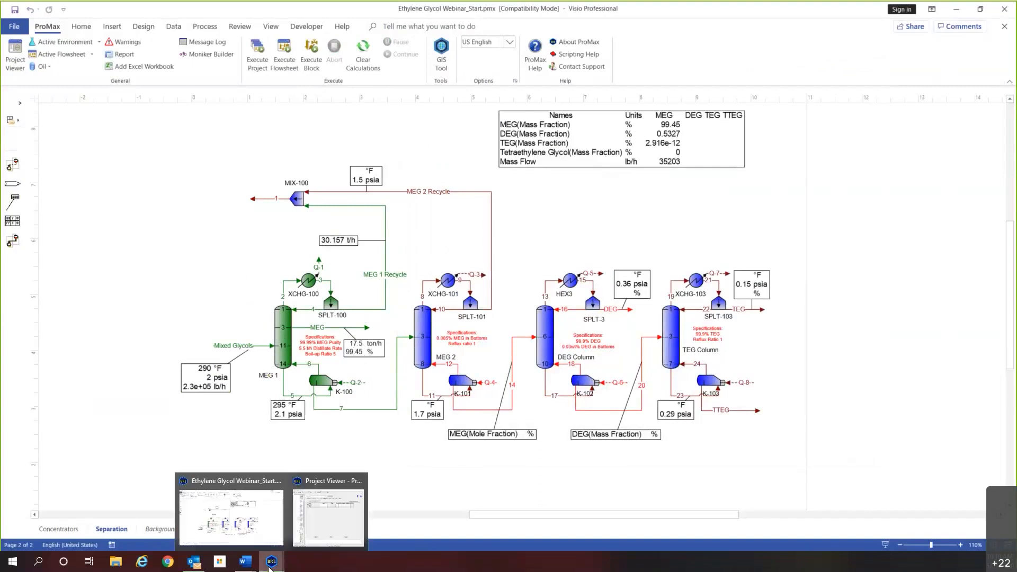
pyautogui.click(307, 516)
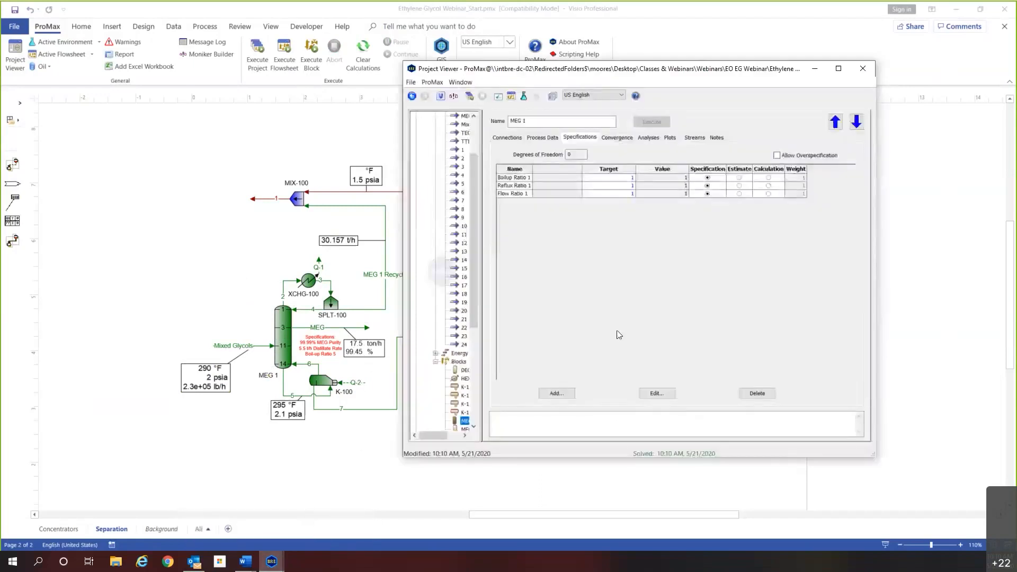
pyautogui.click(629, 273)
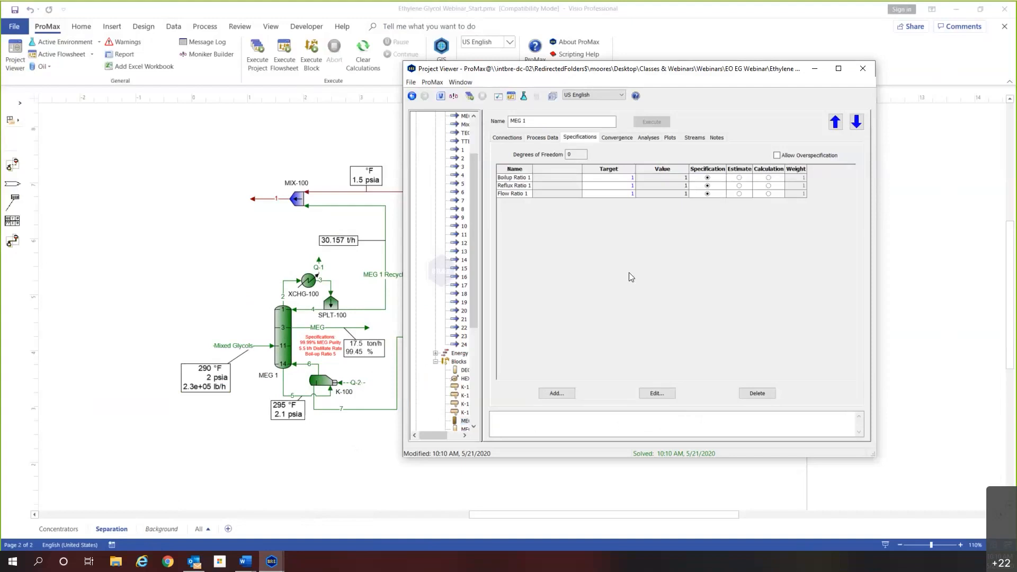
# Set the Boilup Ratio 1 target to 10, execute the MEG 1 column and check the MEG stream on the flowsheet.
pyautogui.click(611, 186)
pyautogui.click(611, 178)
pyautogui.write('0')
pyautogui.click(654, 122)
pyautogui.click(360, 348)
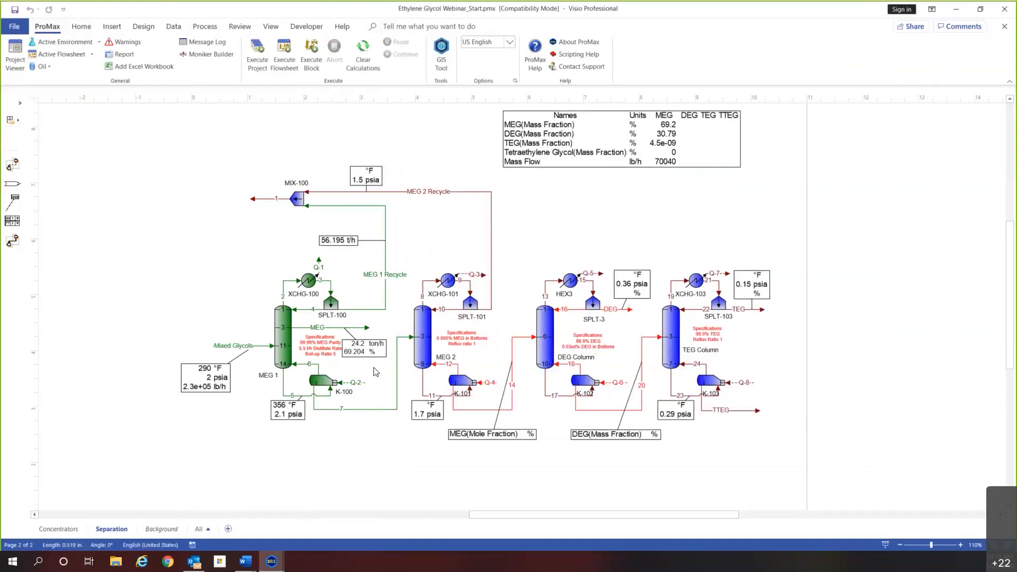
# Add a Draw Rate specification named MEG DRAW RATE to the MEG 1 column.
pyautogui.doubleClick(284, 339)
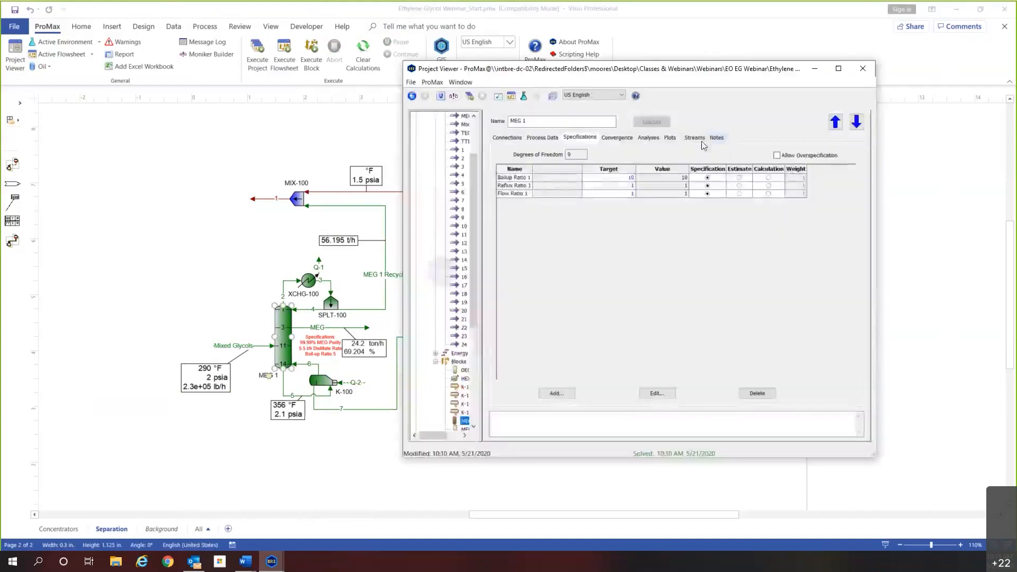
pyautogui.click(630, 177)
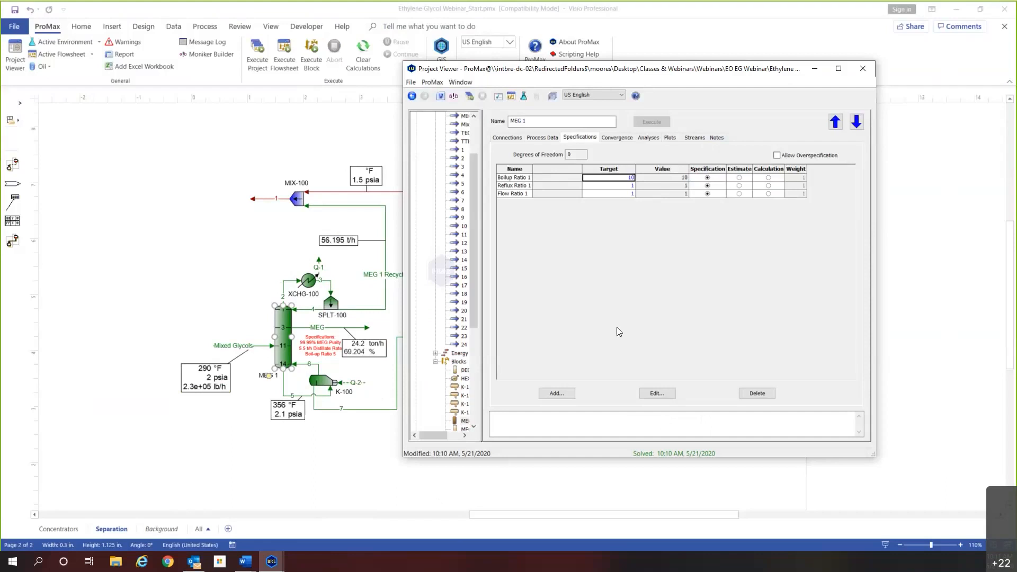
pyautogui.click(569, 395)
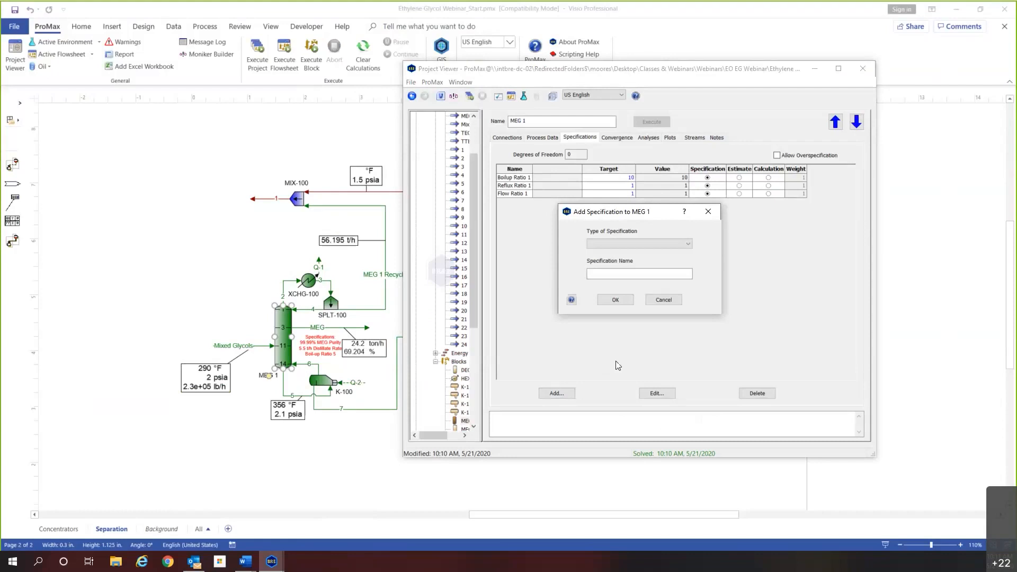
pyautogui.click(667, 241)
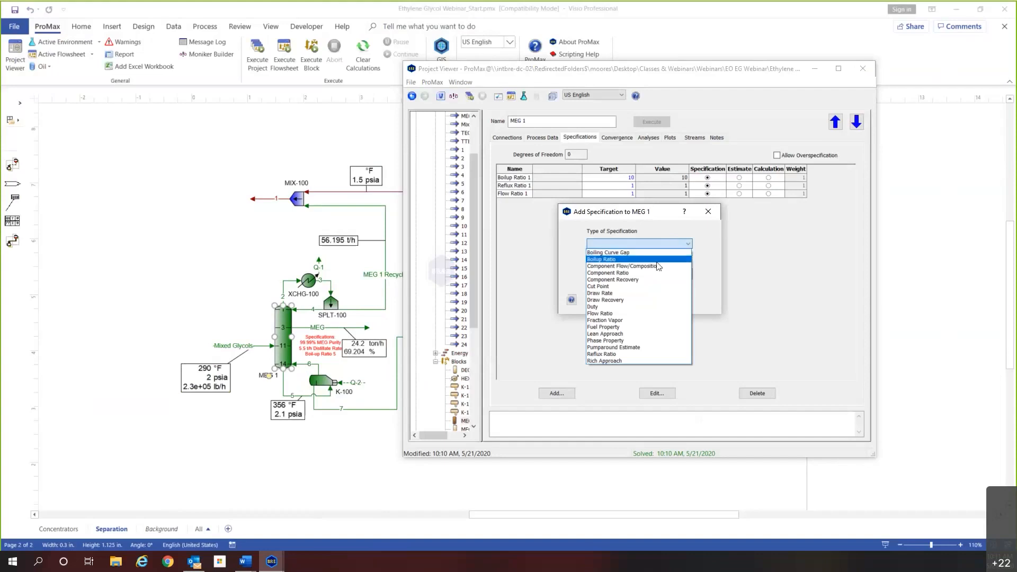
pyautogui.click(655, 294)
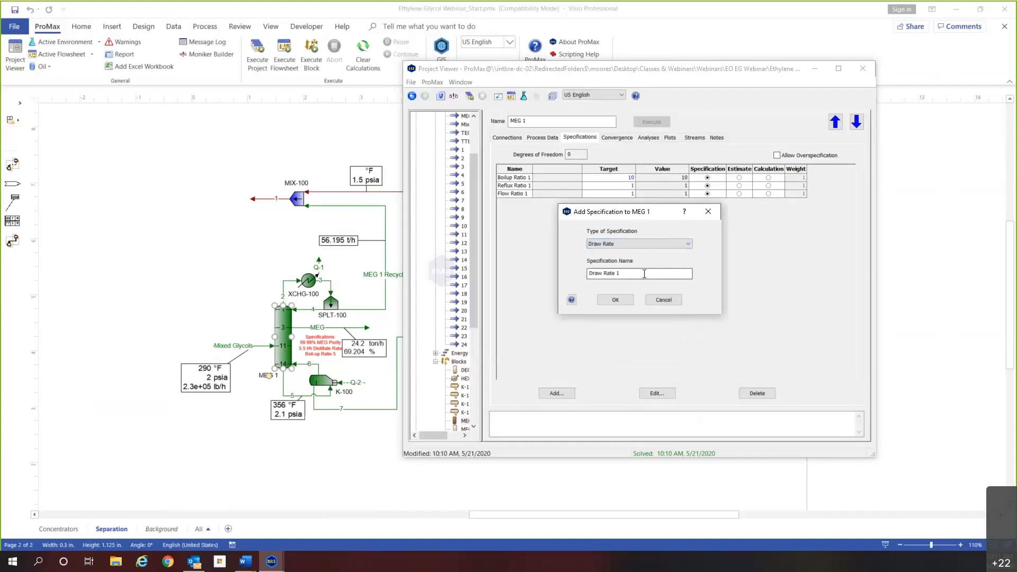
pyautogui.tripleClick(644, 274)
pyautogui.write('MEG DRAW RATE')
pyautogui.click(615, 299)
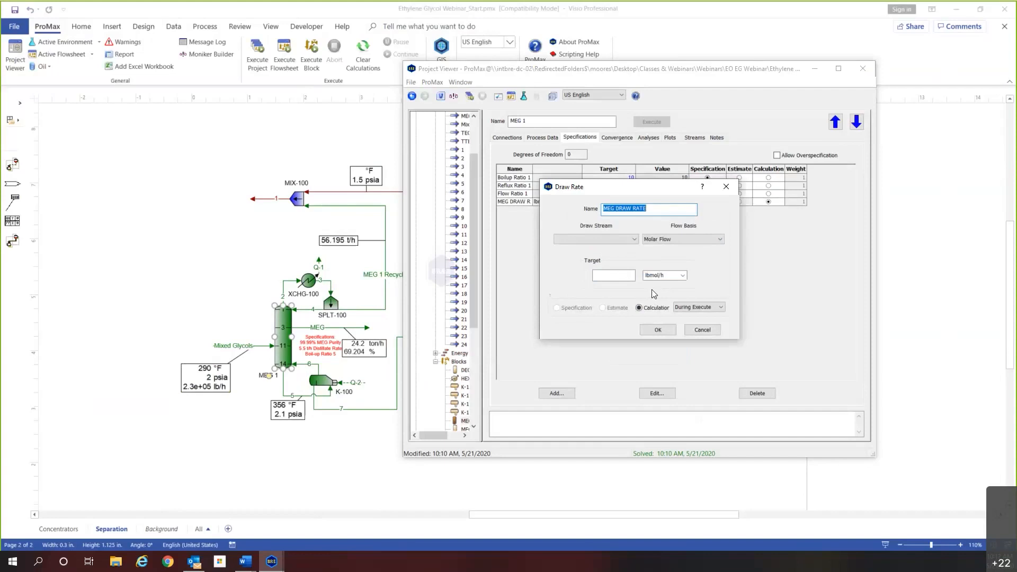
# Base the new draw rate specification on the MEG draw stream with Mass Flow as the flow basis.
pyautogui.click(634, 240)
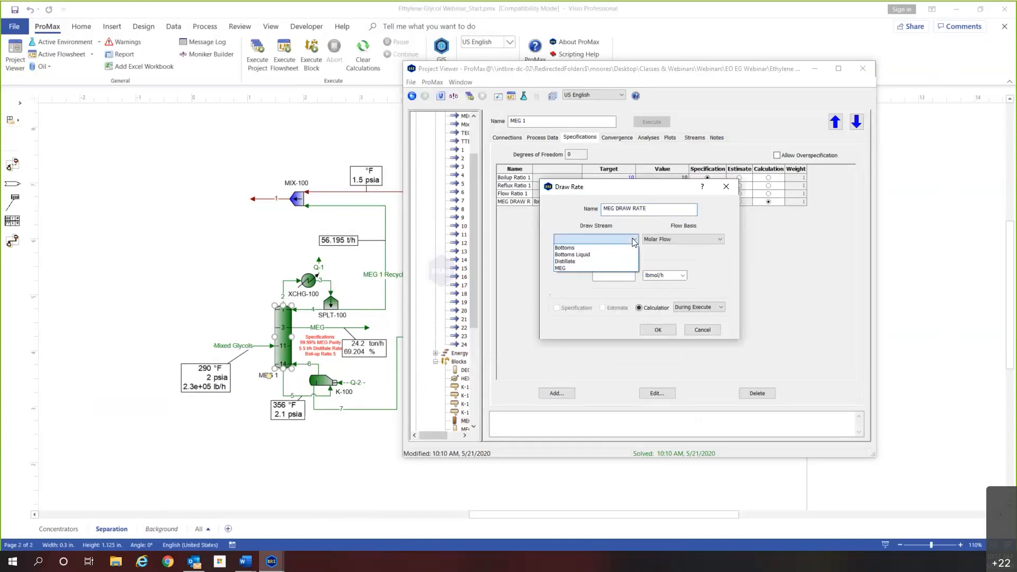
pyautogui.click(572, 269)
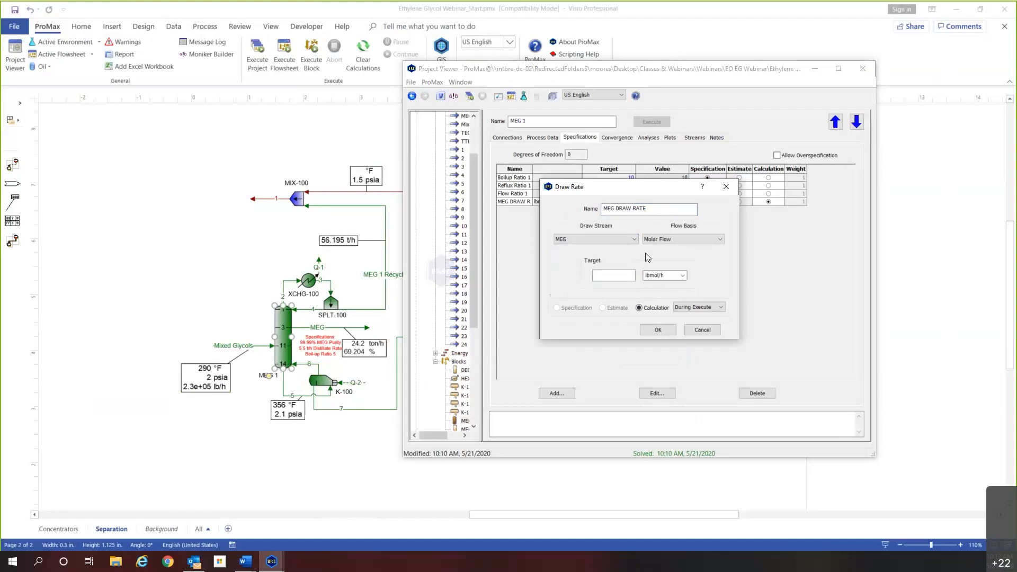
pyautogui.click(671, 240)
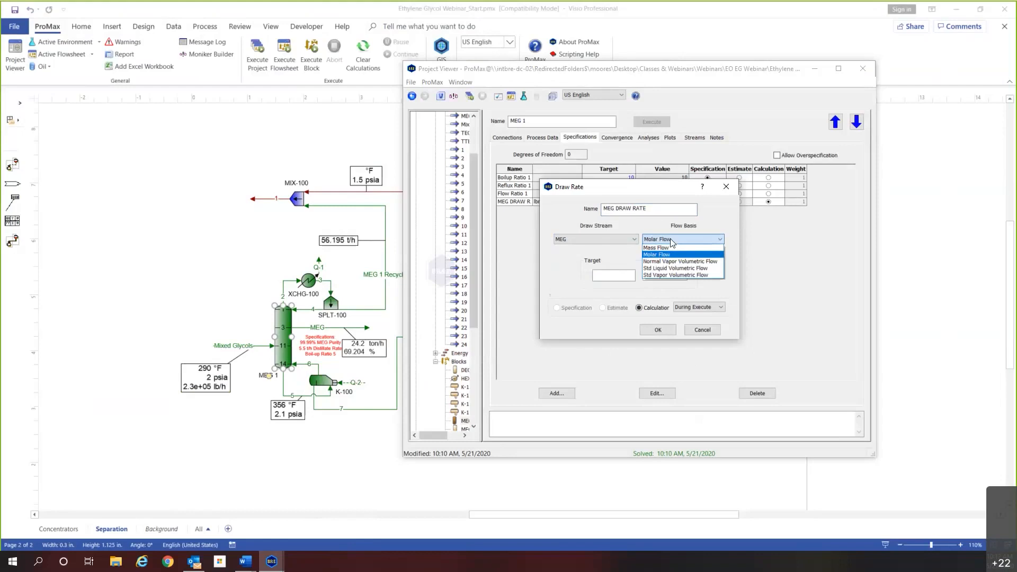
pyautogui.click(657, 247)
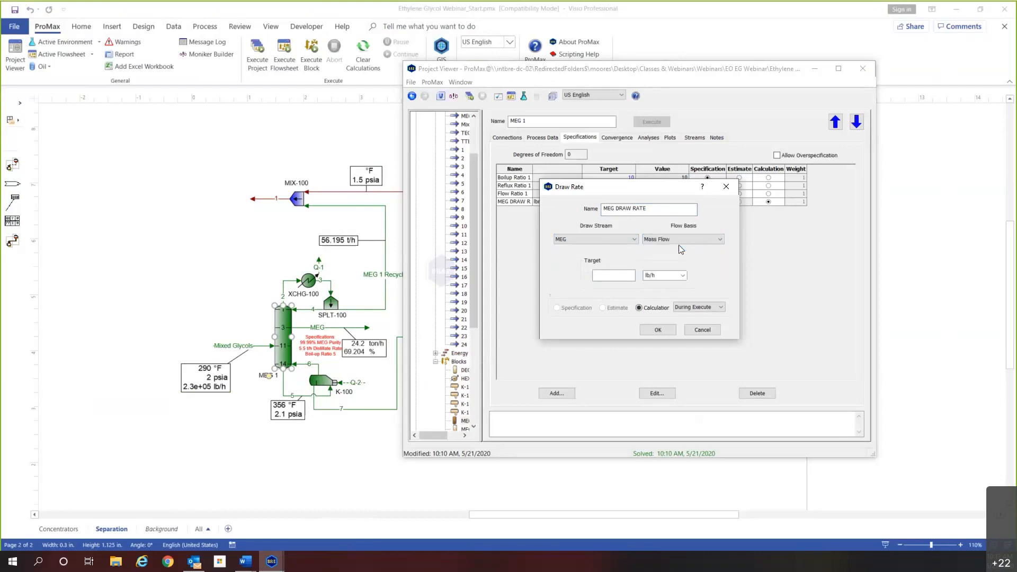
# Set the draw rate target to 64 t/h, save the specification and compare the specification values.
pyautogui.click(624, 274)
pyautogui.click(667, 277)
pyautogui.write('t/h')
pyautogui.press('Tab')
pyautogui.click(614, 274)
pyautogui.write('64')
pyautogui.click(648, 331)
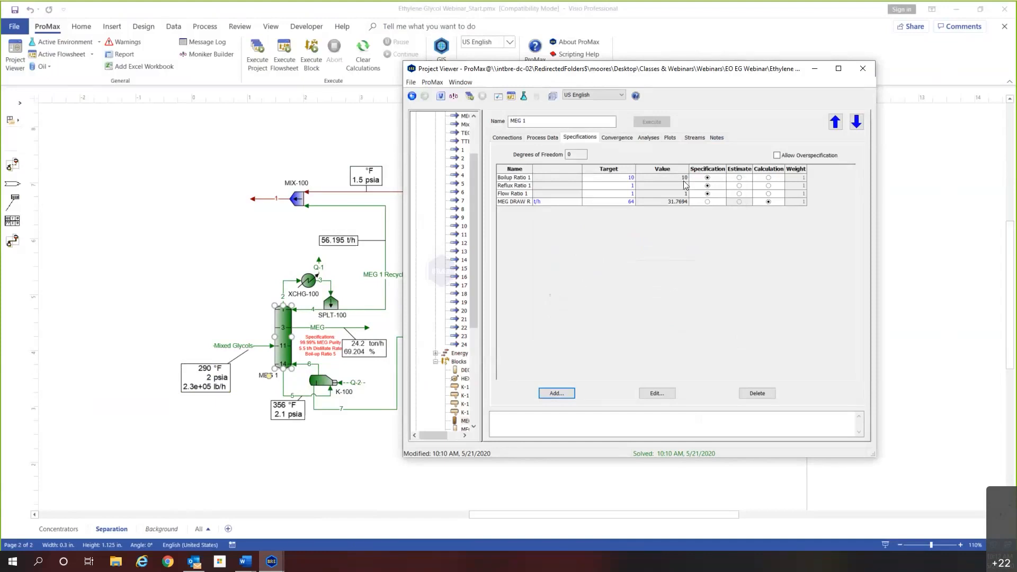
pyautogui.moveTo(679, 193); pyautogui.dragTo(681, 212)
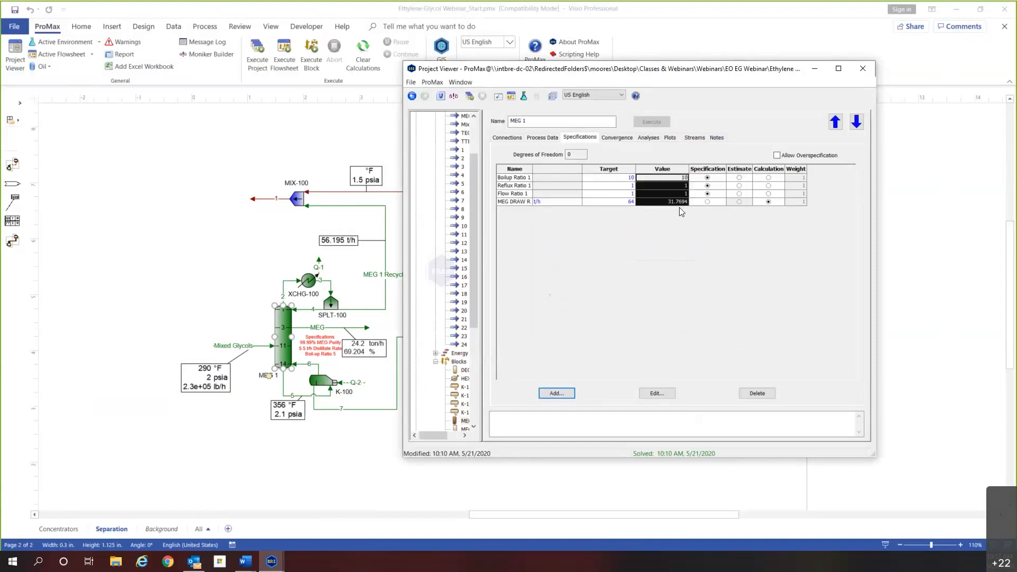
# Change Boilup Ratio 1 to a calculation and make the MEG draw rate an active specification of the column.
pyautogui.click(679, 204)
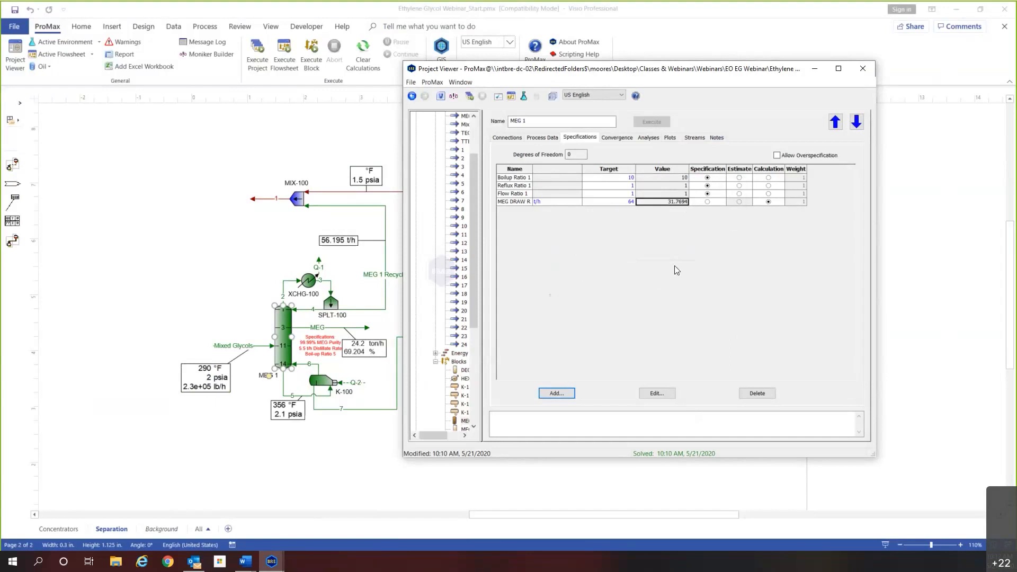
pyautogui.click(768, 179)
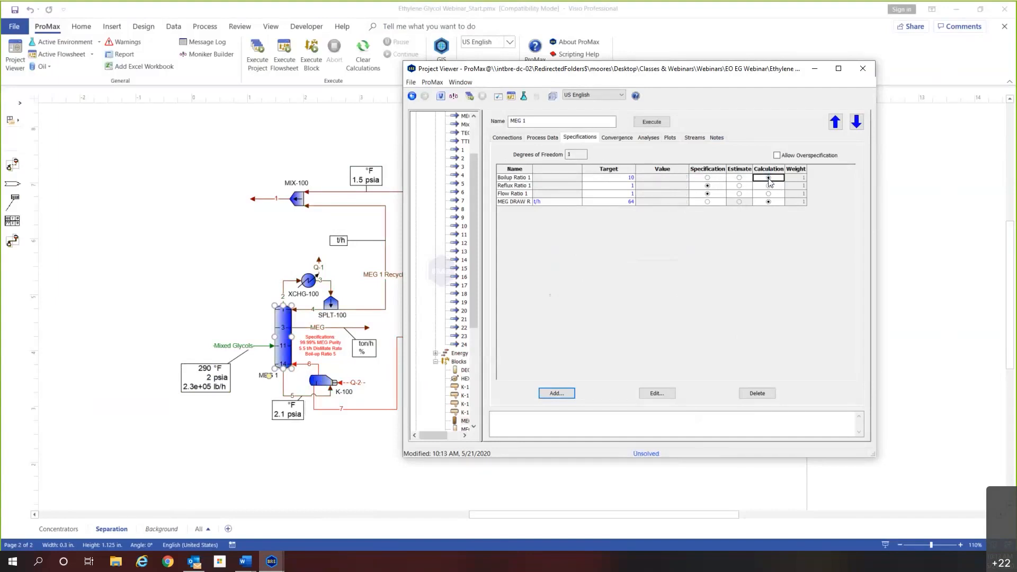
pyautogui.click(707, 202)
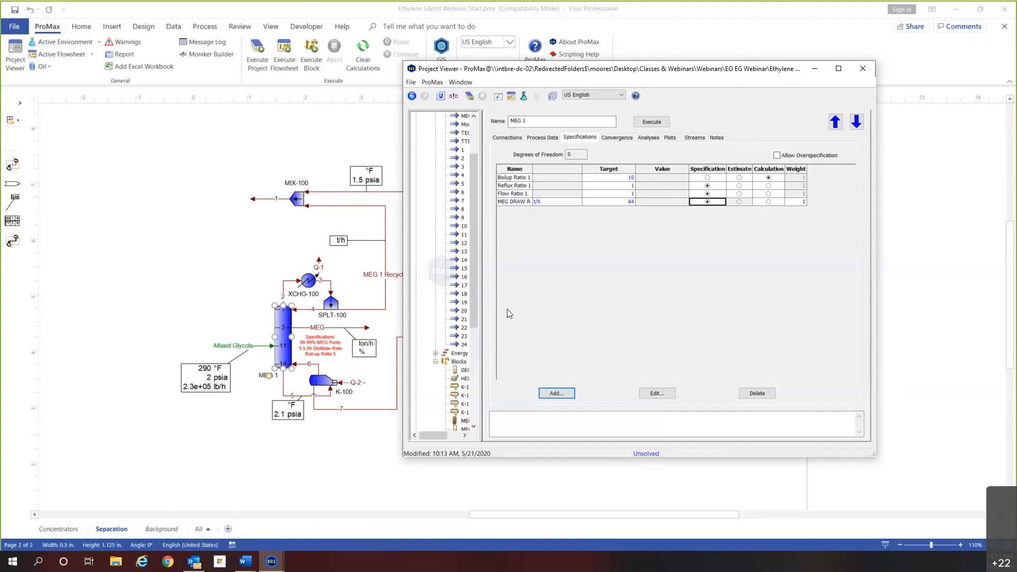
# Add a Draw Rate specification named Distillate Rate to the MEG 1 column.
pyautogui.click(554, 392)
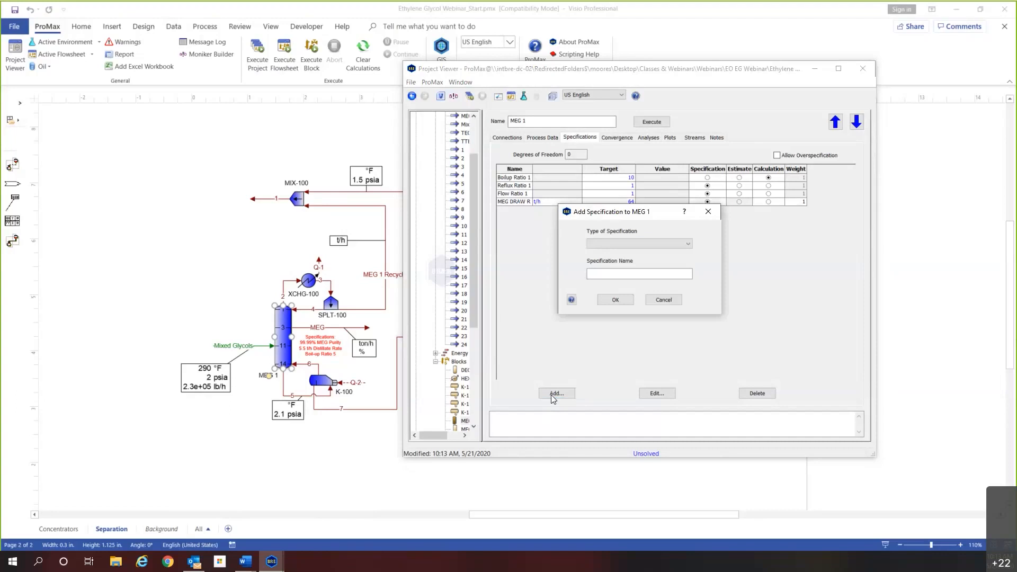
pyautogui.click(638, 243)
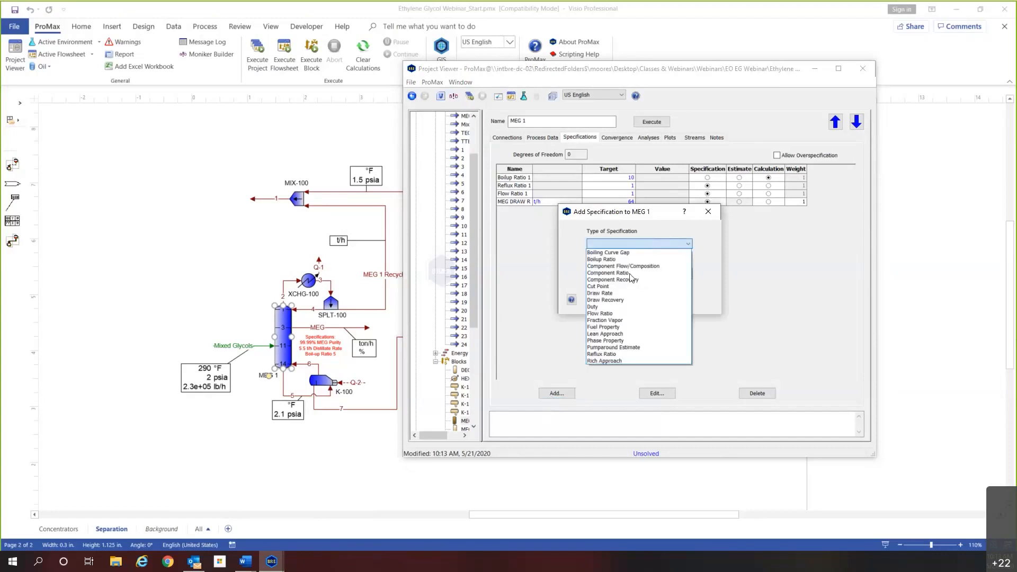
pyautogui.click(625, 293)
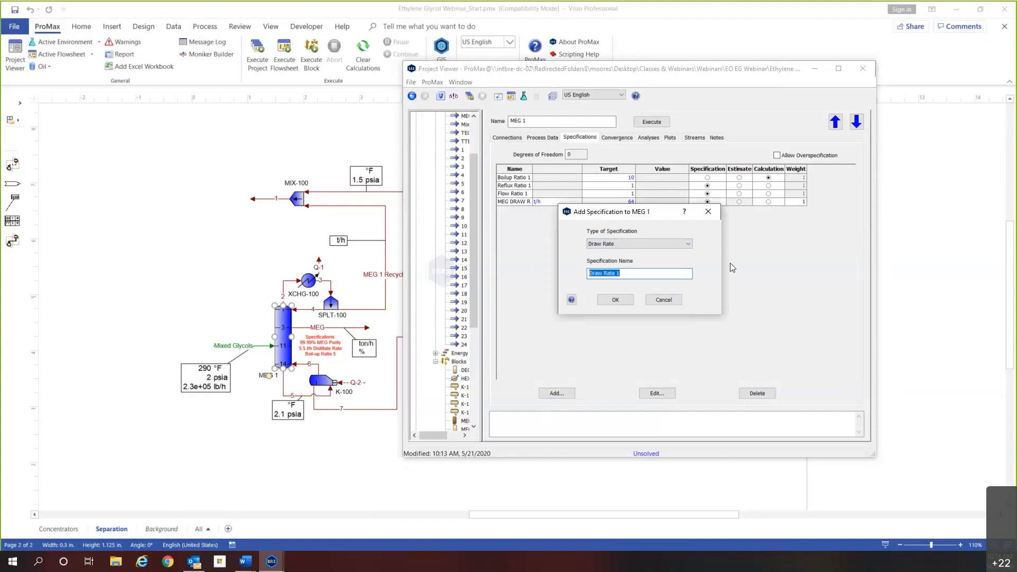
pyautogui.write('MEG')
pyautogui.press('BackSpace')
pyautogui.press('BackSpace')
pyautogui.press('BackSpace')
pyautogui.press('BackSpace')
pyautogui.write('Distillate RAte')
pyautogui.press('BackSpace')
pyautogui.press('BackSpace')
pyautogui.press('BackSpace')
pyautogui.write('ate')
pyautogui.click(615, 298)
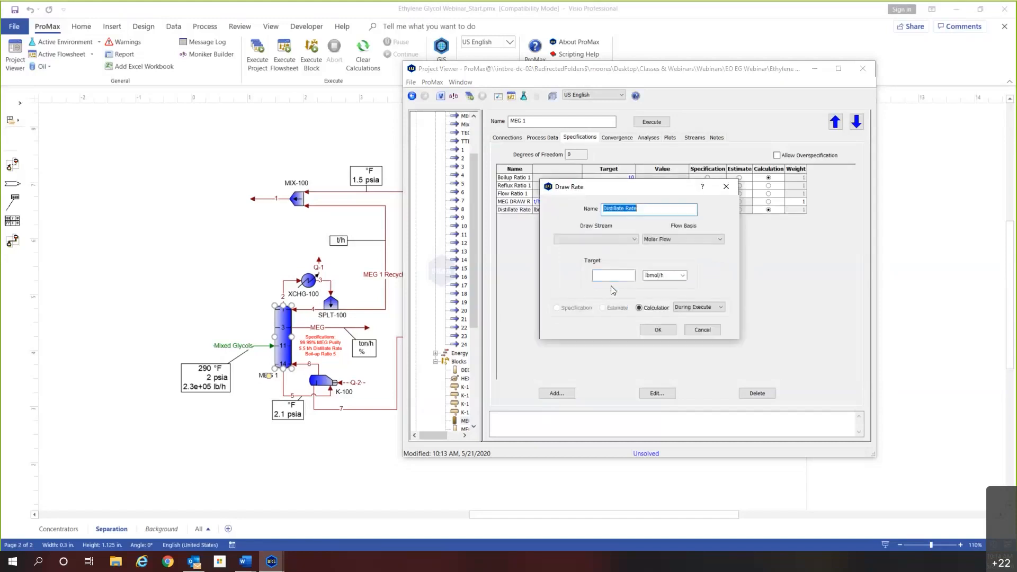
# Base the Distillate Rate specification on the Distillate draw stream with Mass Flow as the flow basis, in t/h.
pyautogui.click(635, 239)
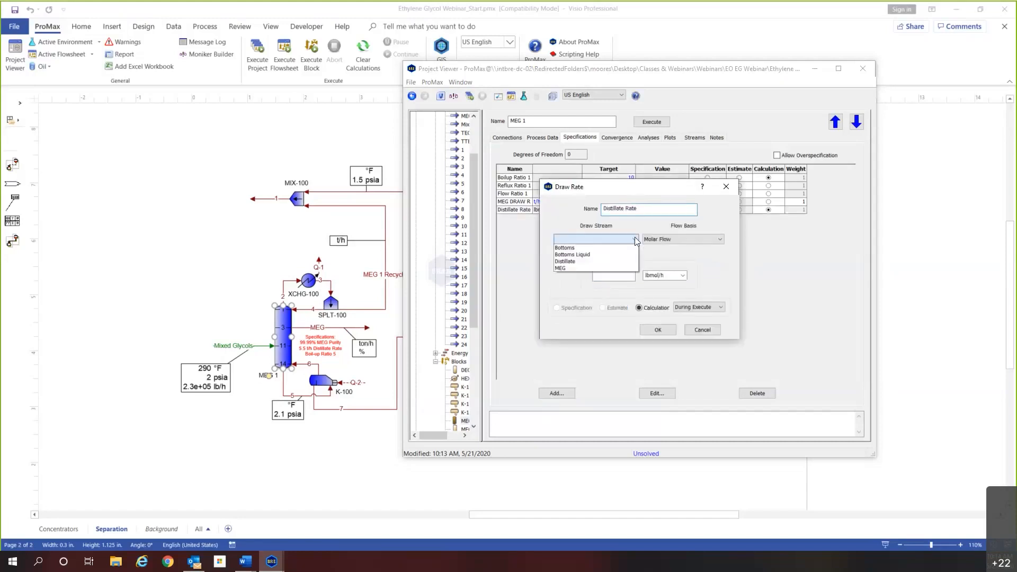
pyautogui.click(596, 262)
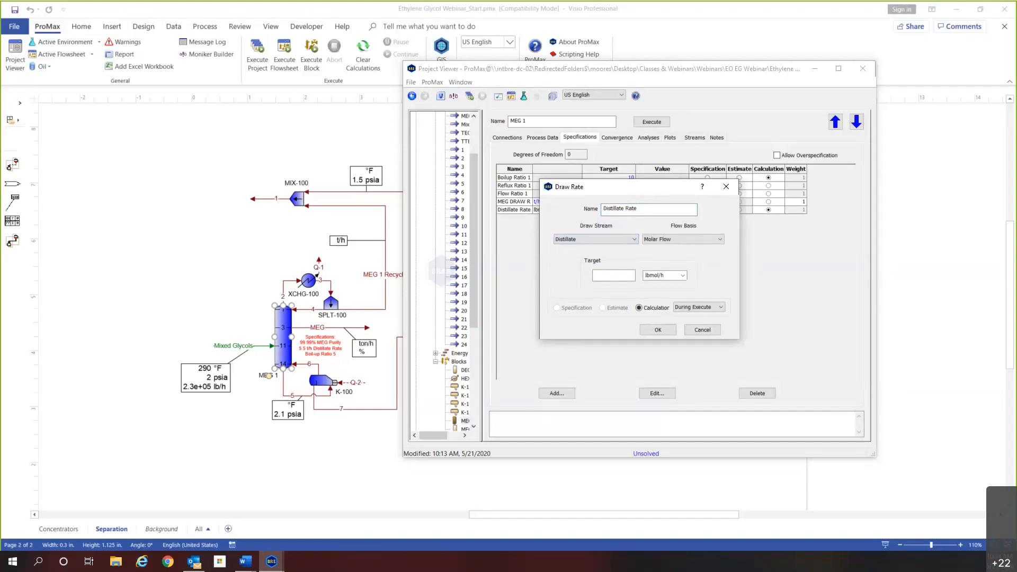
pyautogui.click(704, 242)
pyautogui.click(703, 246)
pyautogui.press('Tab')
pyautogui.press('Tab')
pyautogui.write('t/h')
# Set the distillate rate target to 5.5 t/h and make it an active specification in place of Reflux Ratio 1.
pyautogui.click(617, 272)
pyautogui.click(655, 336)
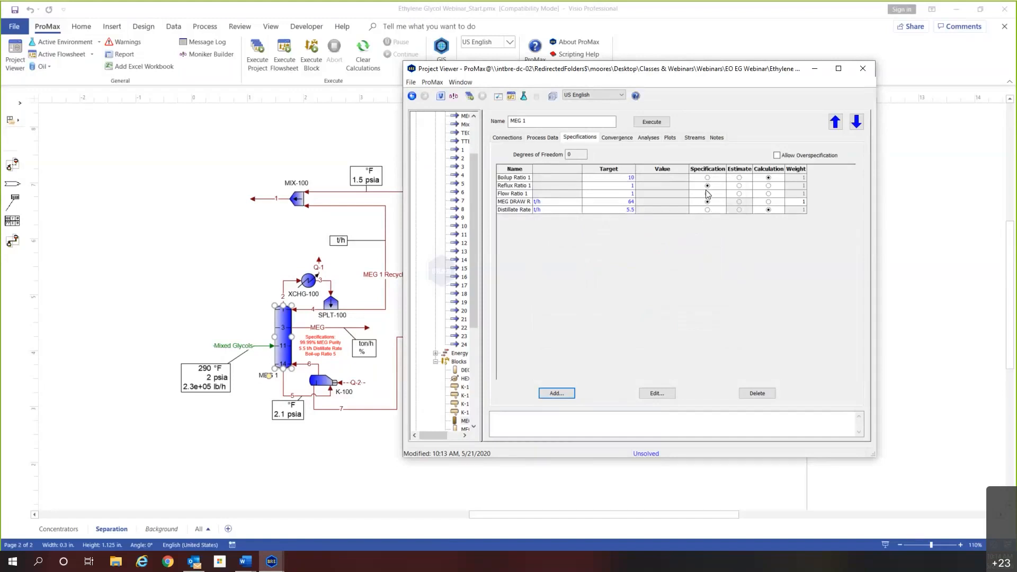
pyautogui.click(768, 186)
pyautogui.click(708, 210)
# Add a Component Flow/Composition specification named MEG Purity to the MEG 1 column.
pyautogui.click(556, 392)
pyautogui.click(609, 243)
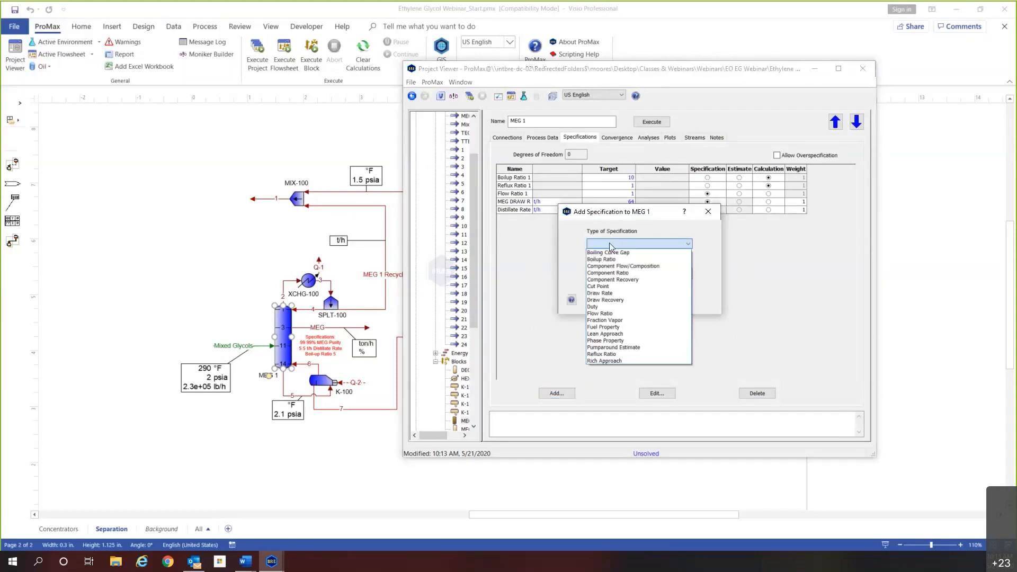
pyautogui.click(670, 266)
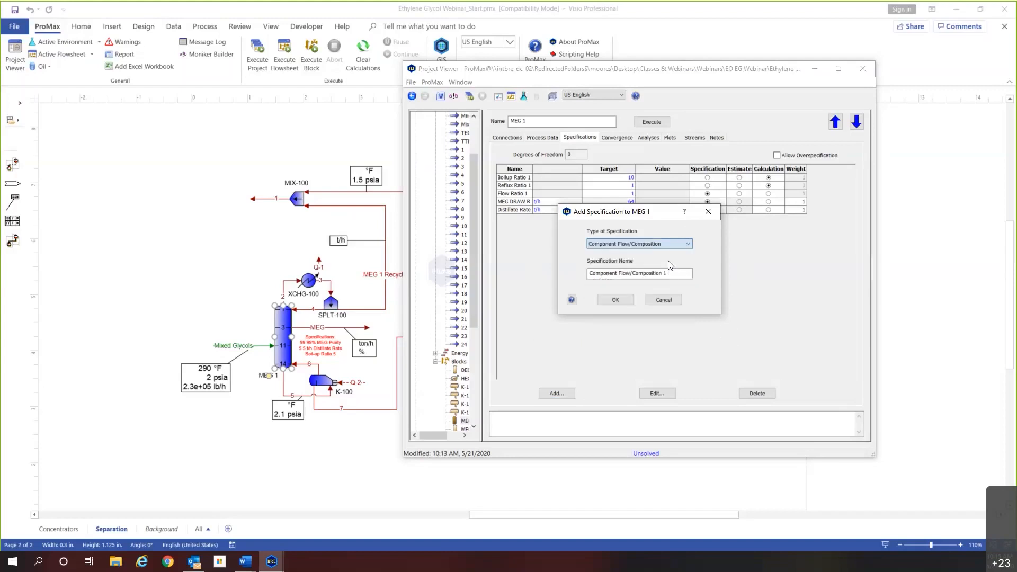
pyautogui.press('Tab')
pyautogui.write('ME')
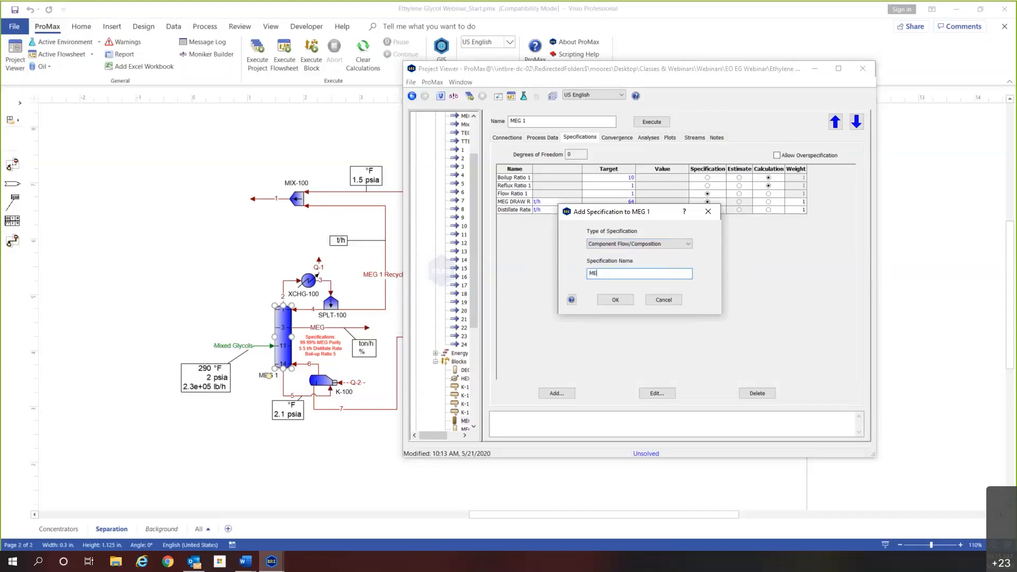
pyautogui.write('G Purity')
pyautogui.click(615, 299)
# Define MEG Purity as the mass fraction of the MEG component in the MEG stream, with a target of 99.9 %.
pyautogui.click(596, 186)
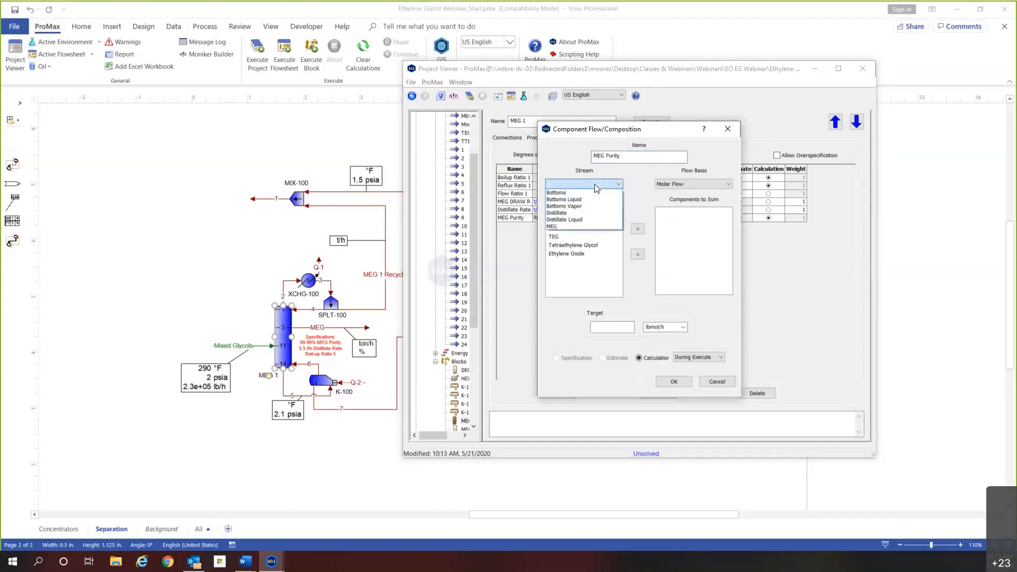
pyautogui.click(587, 226)
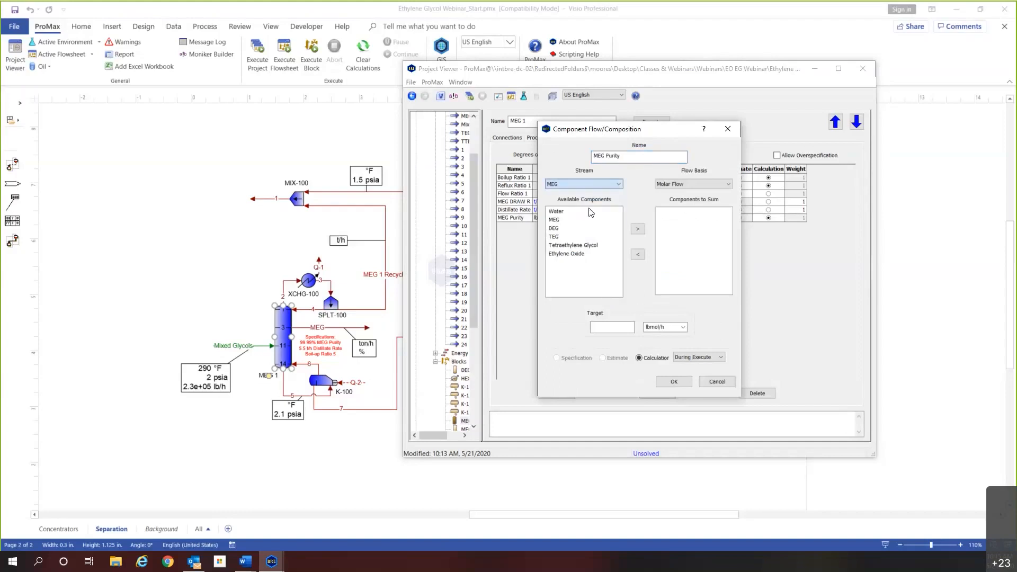
pyautogui.click(677, 184)
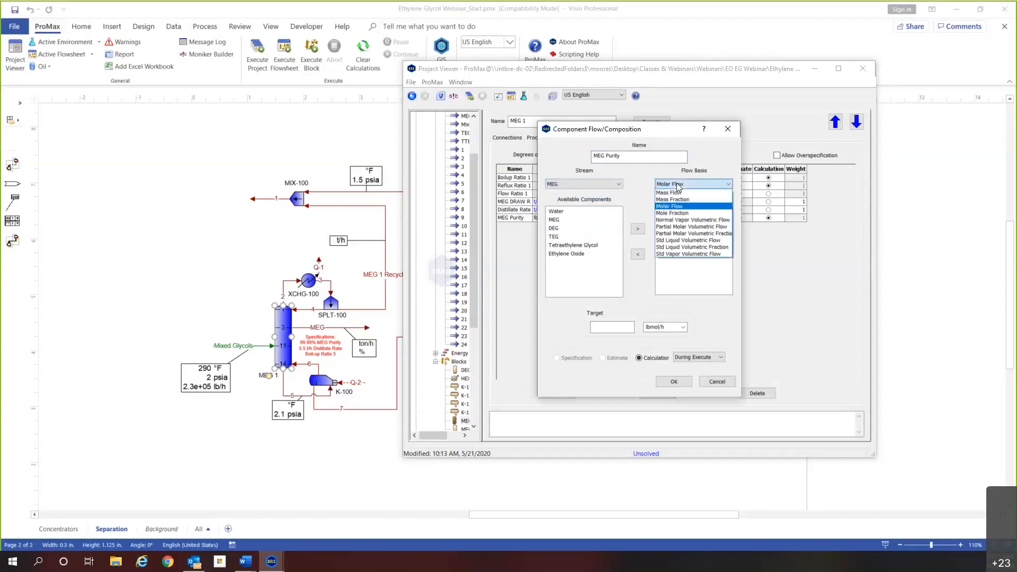
pyautogui.click(671, 199)
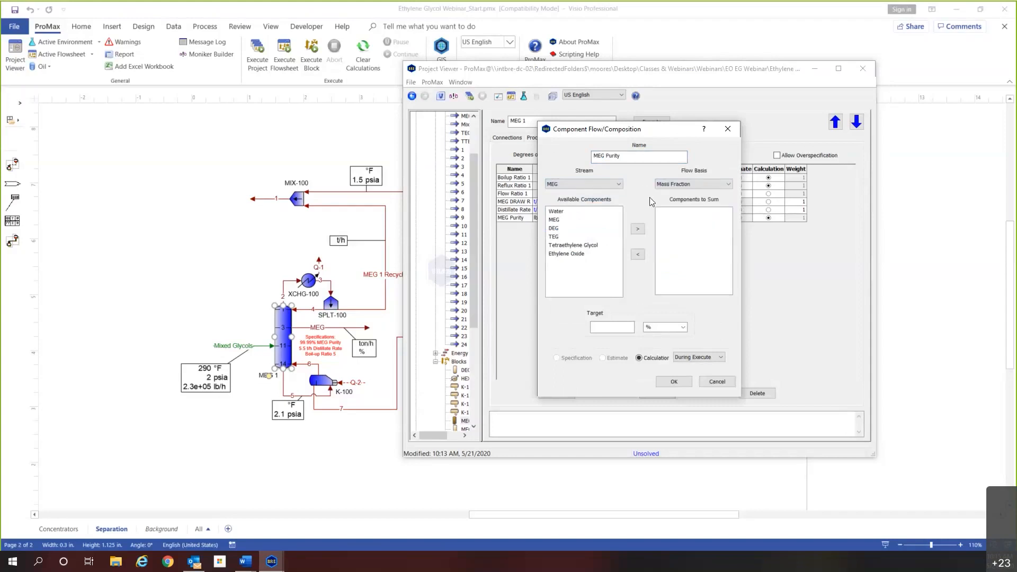
pyautogui.doubleClick(565, 221)
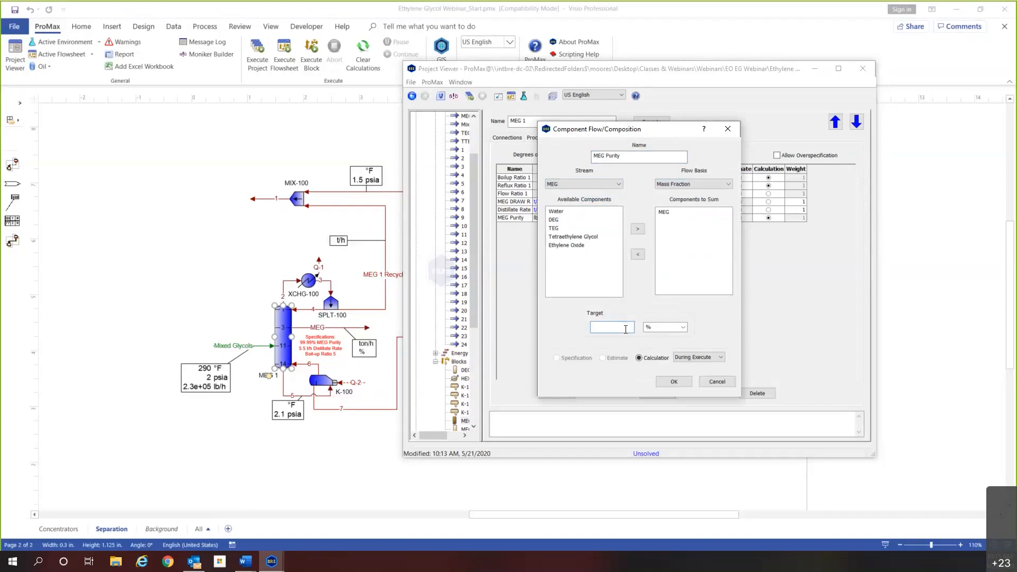
pyautogui.write('9.9')
pyautogui.click(674, 382)
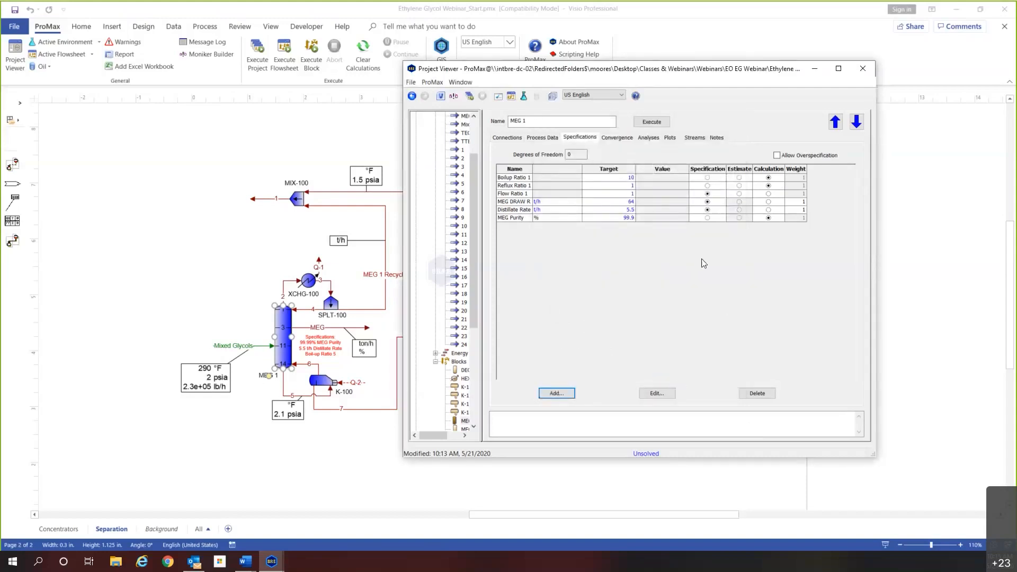
# Make MEG Purity an active specification in place of Flow Ratio 1 and execute the MEG 1 column.
pyautogui.click(769, 194)
pyautogui.click(708, 218)
pyautogui.click(652, 122)
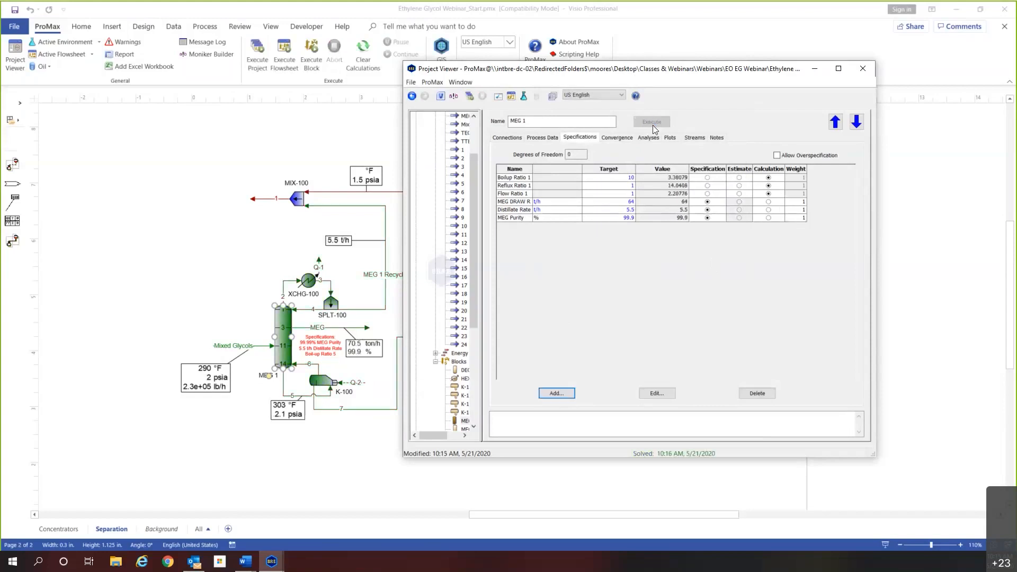
# Compare the solved values of the MEG 1 specifications and ratios with their targets, and return to the flowsheet.
pyautogui.click(650, 202)
pyautogui.moveTo(524, 204)
pyautogui.mouseDown()
pyautogui.moveTo(660, 209)
pyautogui.moveTo(679, 269)
pyautogui.mouseUp()
pyautogui.click(672, 210)
pyautogui.click(684, 180)
pyautogui.click(687, 186)
pyautogui.moveTo(668, 212)
pyautogui.moveTo(630, 211)
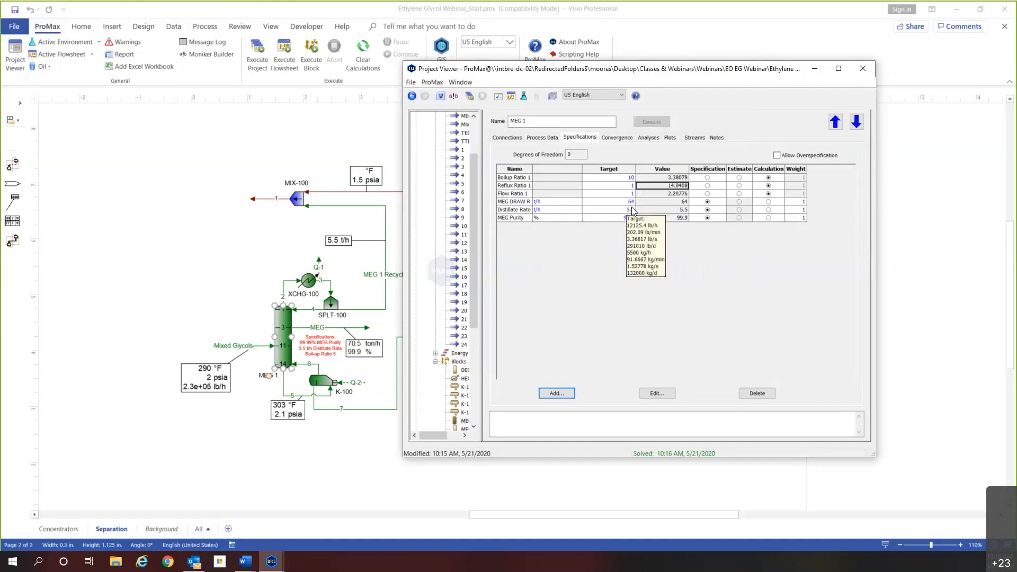
pyautogui.moveTo(602, 219)
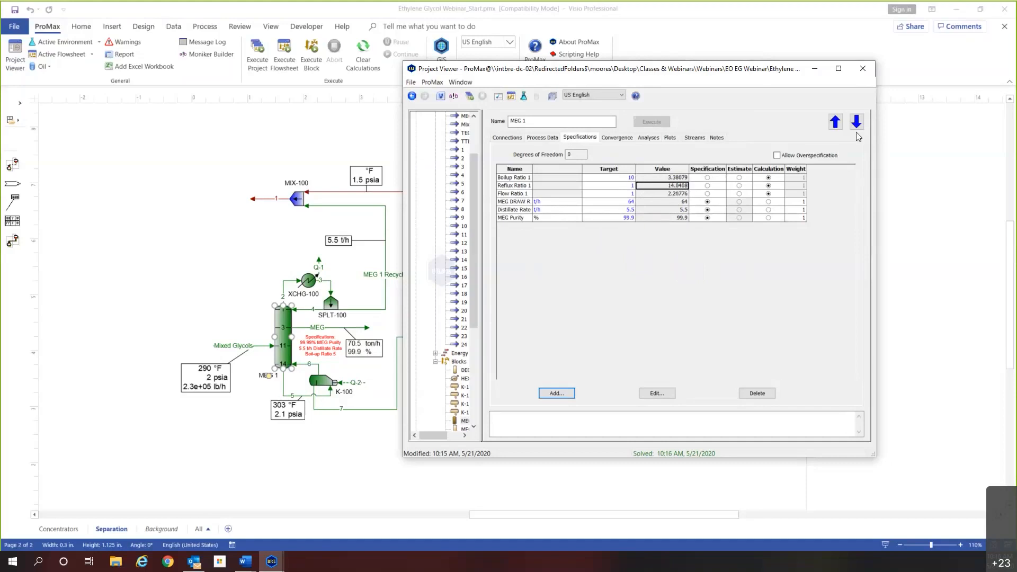
pyautogui.click(862, 71)
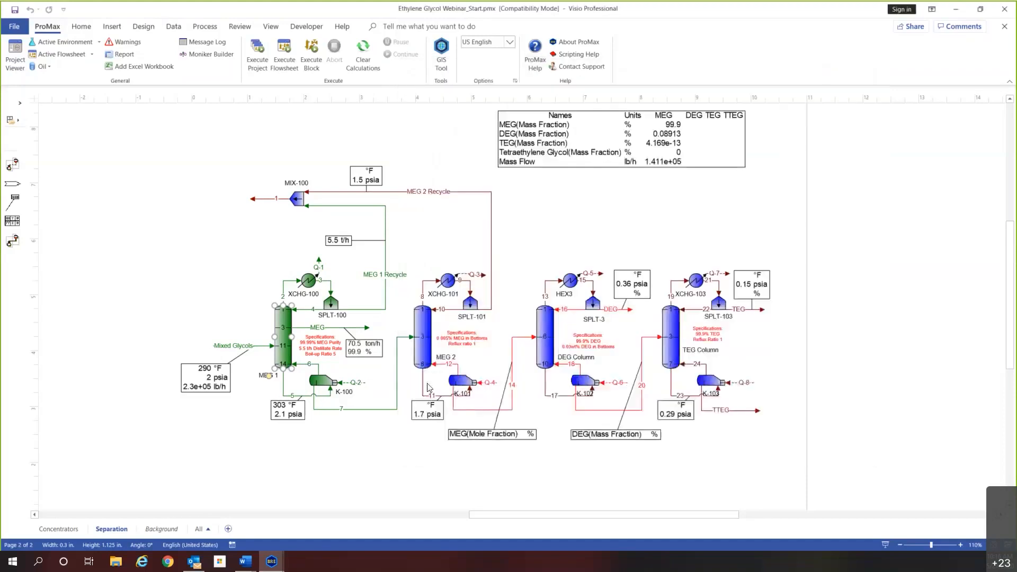
# Examine the mass fraction composition of the MEG stream and return to the flowsheet.
pyautogui.doubleClick(323, 327)
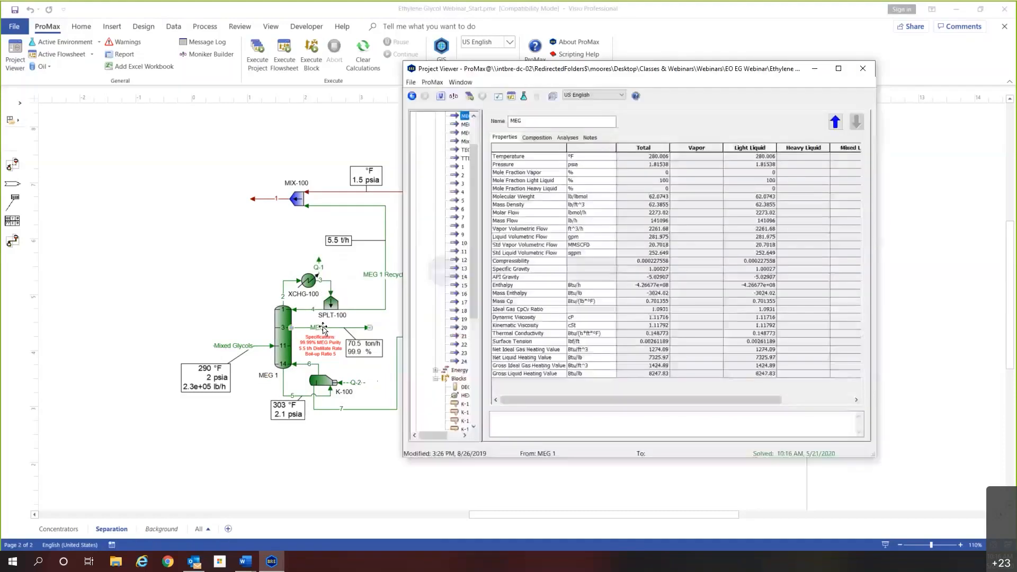
pyautogui.click(537, 138)
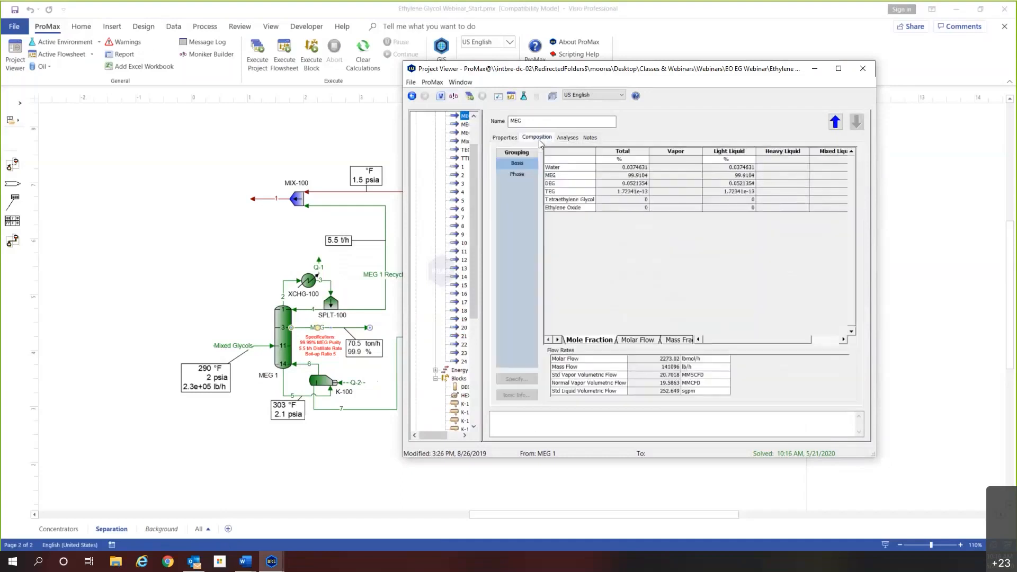
pyautogui.click(678, 340)
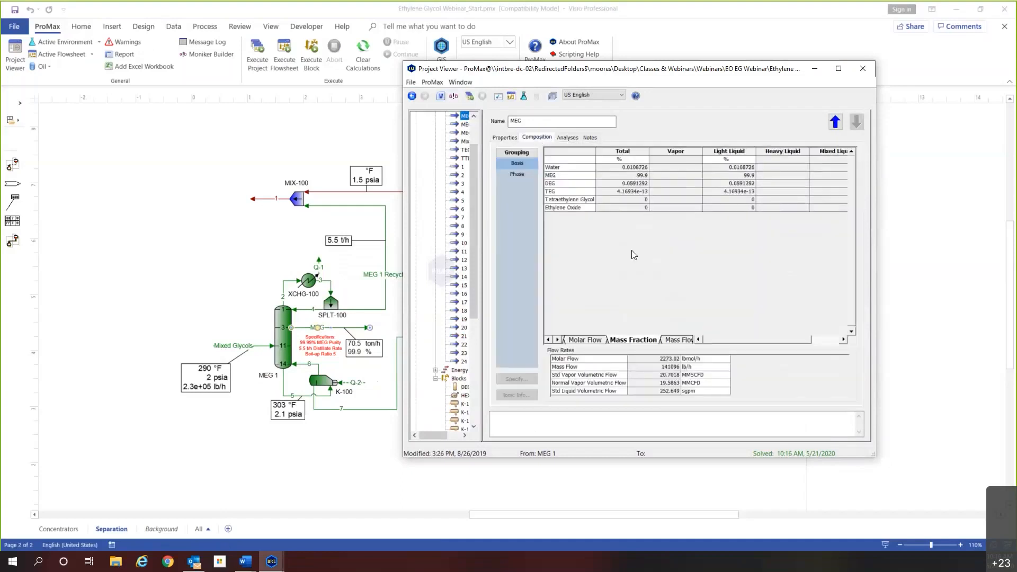
pyautogui.scroll(3, 679, 192)
pyautogui.click(679, 192)
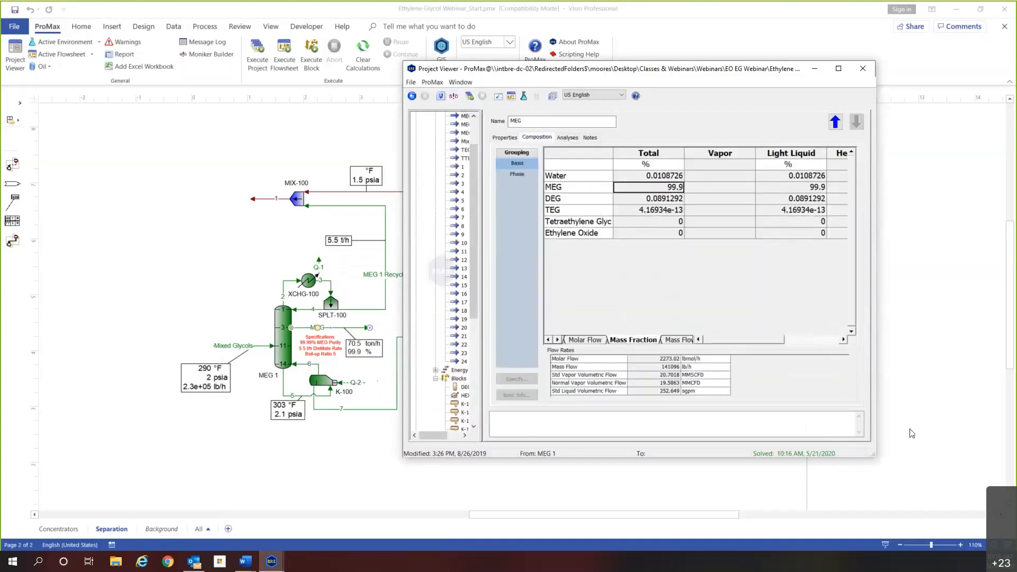
pyautogui.click(862, 69)
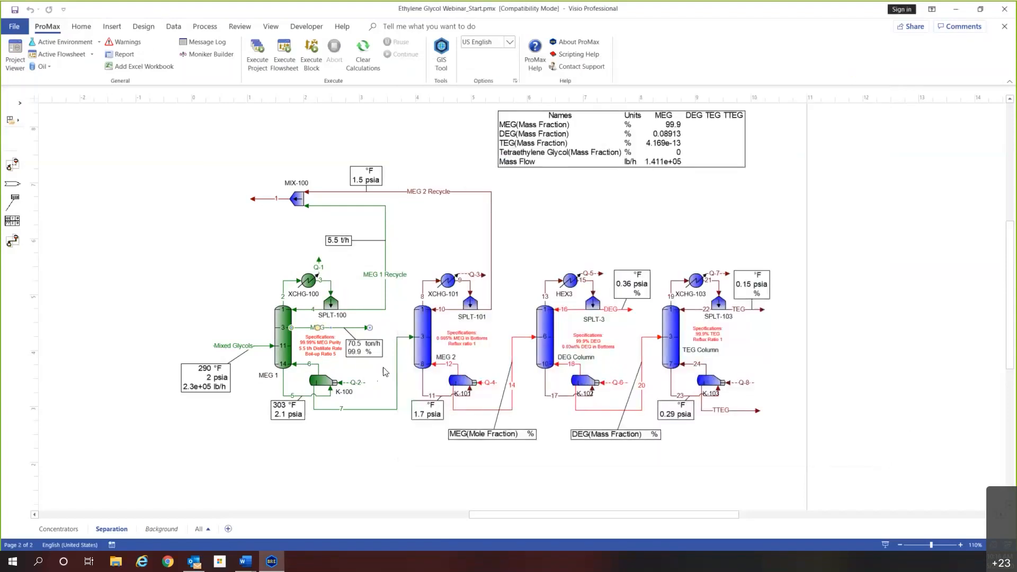
# Examine the mole and mass fraction composition of stream 7 from reboiler K-100, focusing on the MEG and DEG content.
pyautogui.moveTo(339, 415)
pyautogui.doubleClick(339, 415)
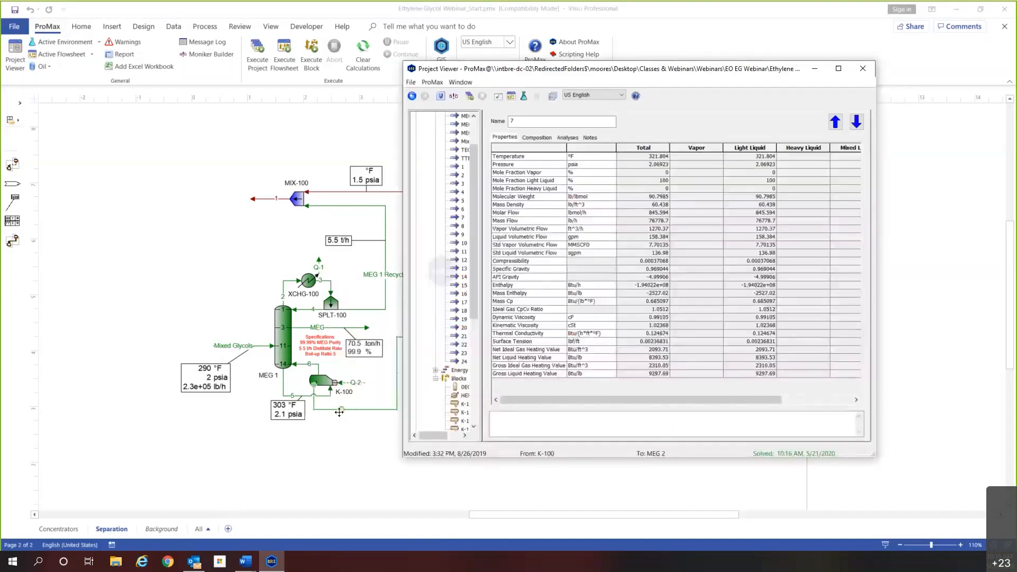
pyautogui.click(536, 138)
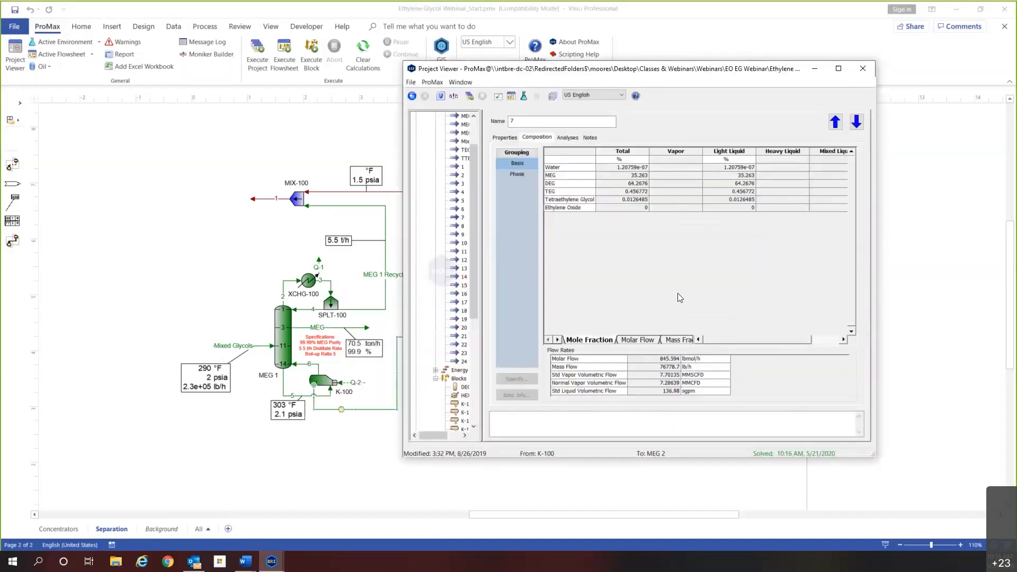
pyautogui.scroll(2, 678, 293)
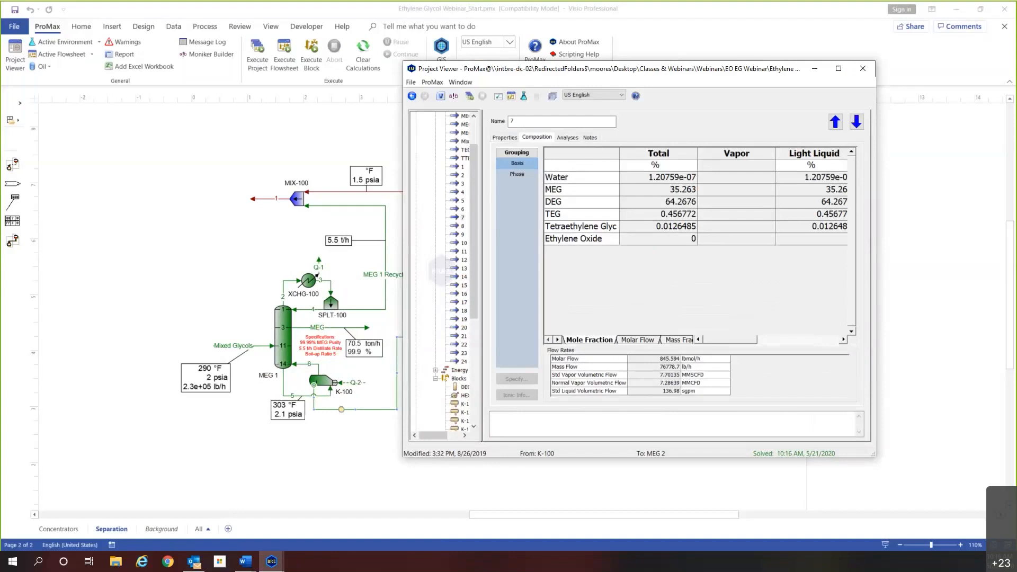
pyautogui.click(670, 341)
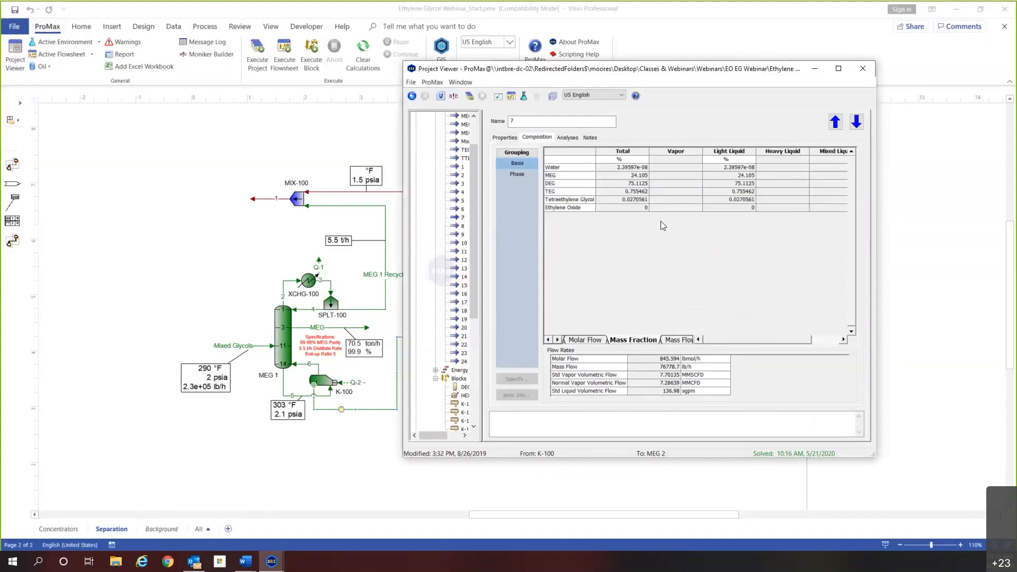
pyautogui.scroll(2, 663, 225)
pyautogui.click(707, 184)
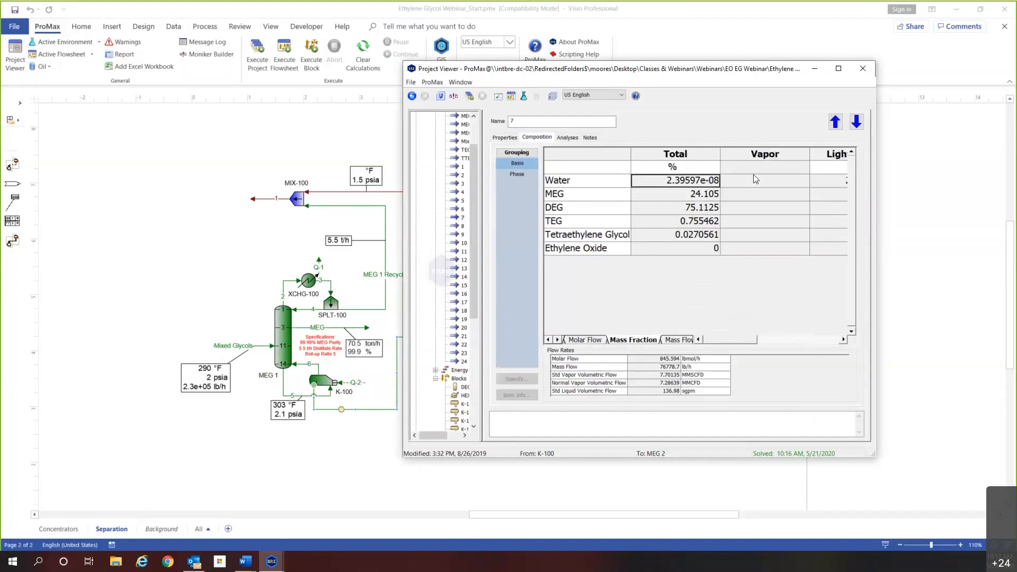
pyautogui.click(709, 195)
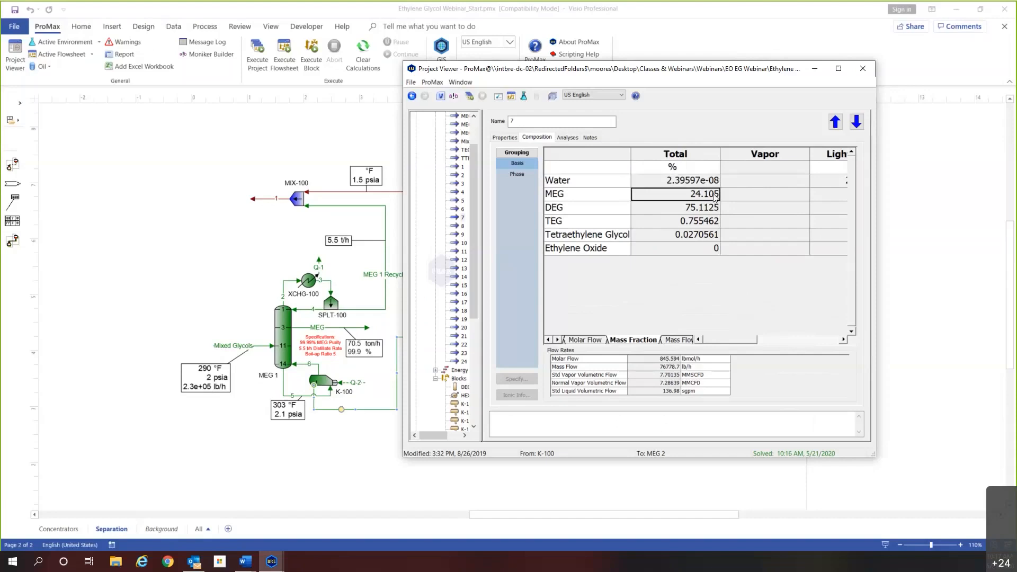
pyautogui.click(709, 211)
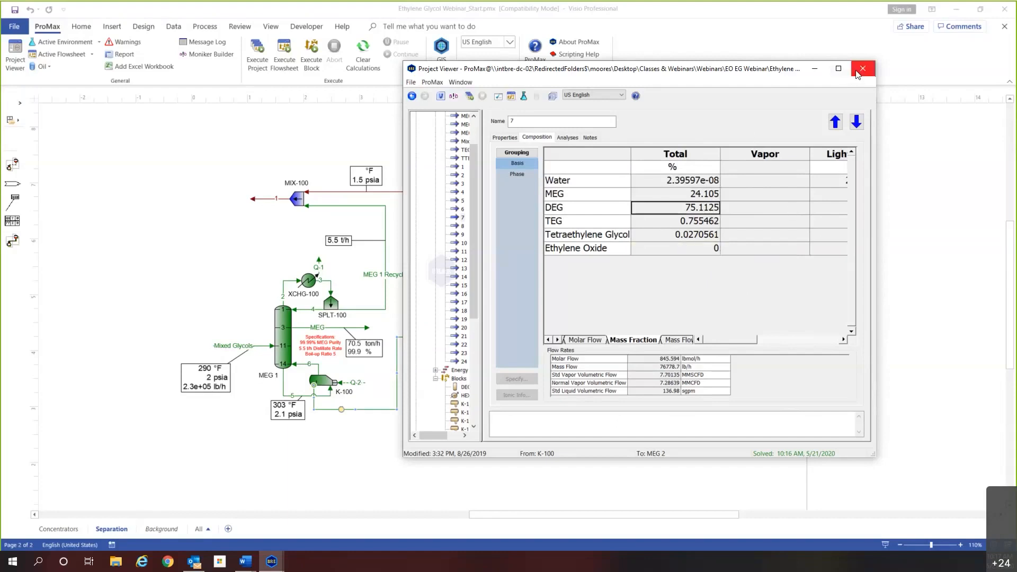
# Return from stream 7 to the flowsheet and read the specification note beside the MEG 2 column.
pyautogui.click(862, 69)
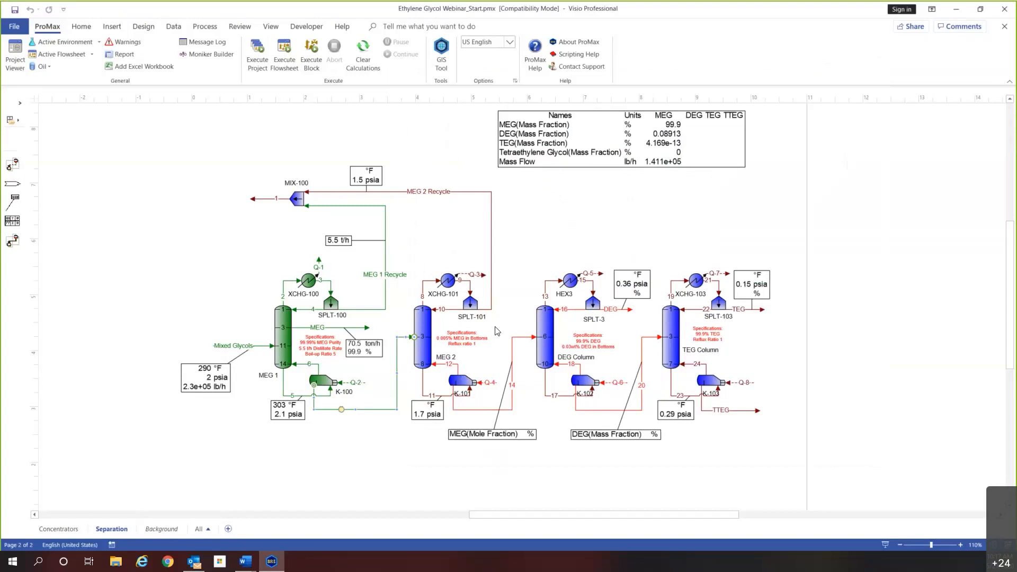
pyautogui.click(509, 352)
pyautogui.scroll(3, 436, 358)
pyautogui.click(479, 332)
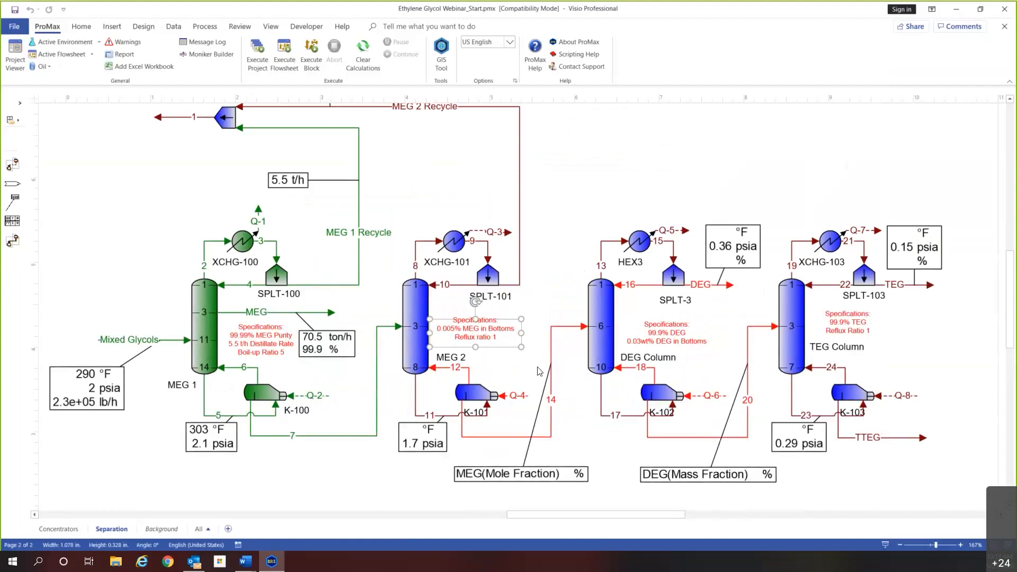
pyautogui.click(578, 216)
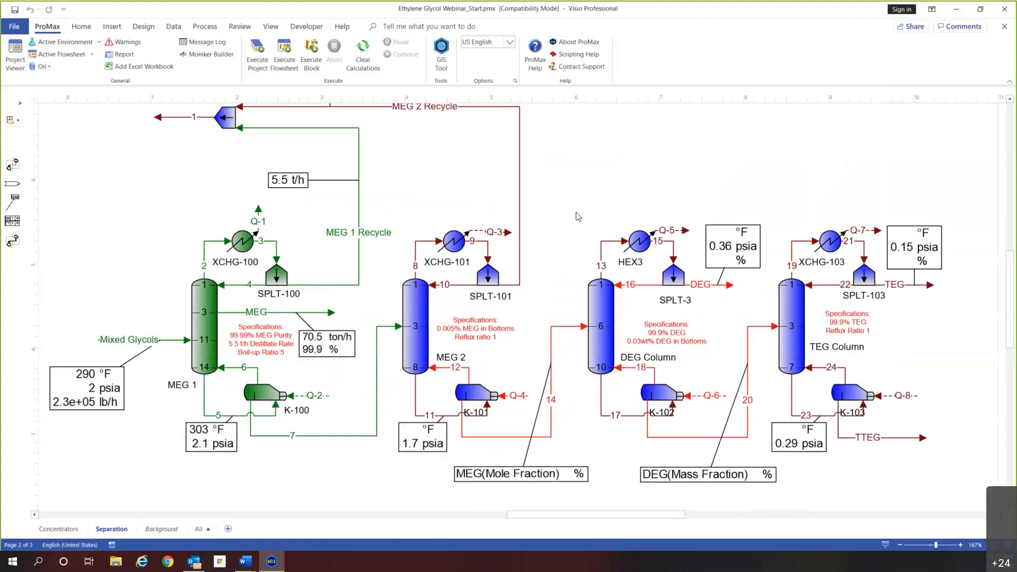
# Examine the MEG 2 column's model settings, pressure change and top and bottom stage pressures.
pyautogui.doubleClick(427, 302)
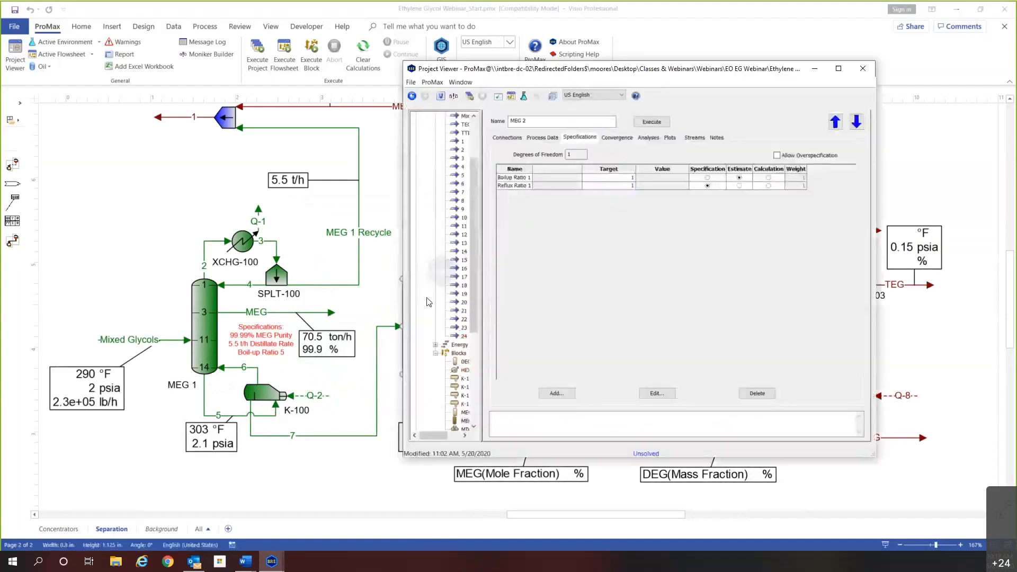
pyautogui.click(541, 137)
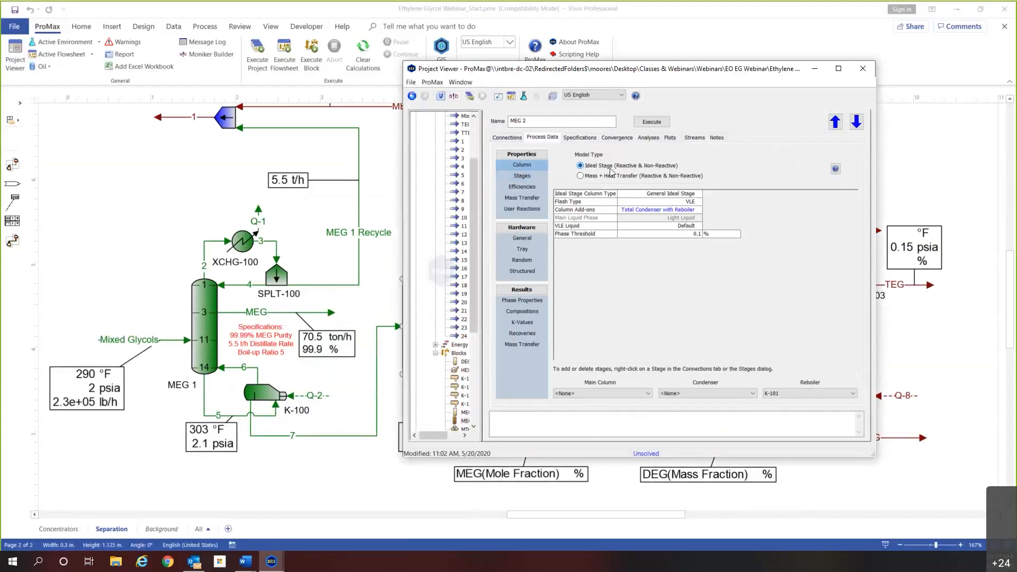
pyautogui.click(527, 175)
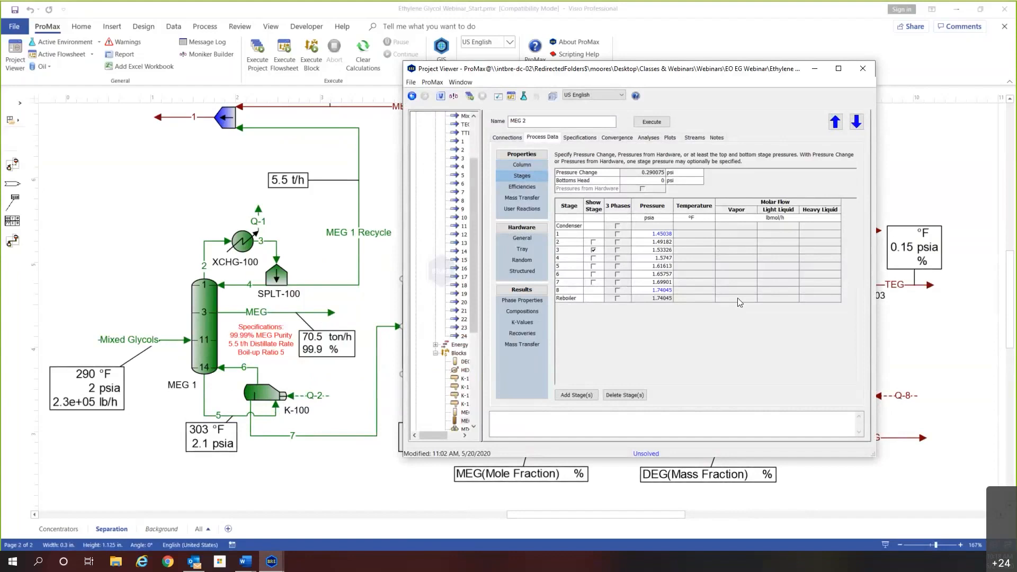
pyautogui.click(644, 172)
pyautogui.click(655, 235)
pyautogui.click(649, 290)
# Make Boilup Ratio 1 an active specification of MEG 2 alongside Reflux Ratio 1, and execute the column.
pyautogui.click(591, 140)
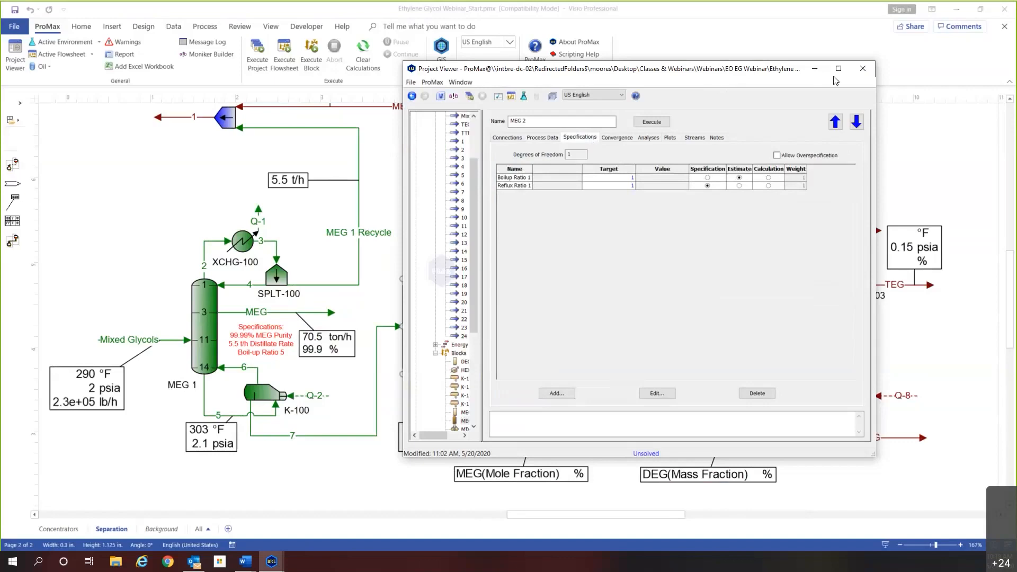
pyautogui.moveTo(819, 79); pyautogui.dragTo(948, 81)
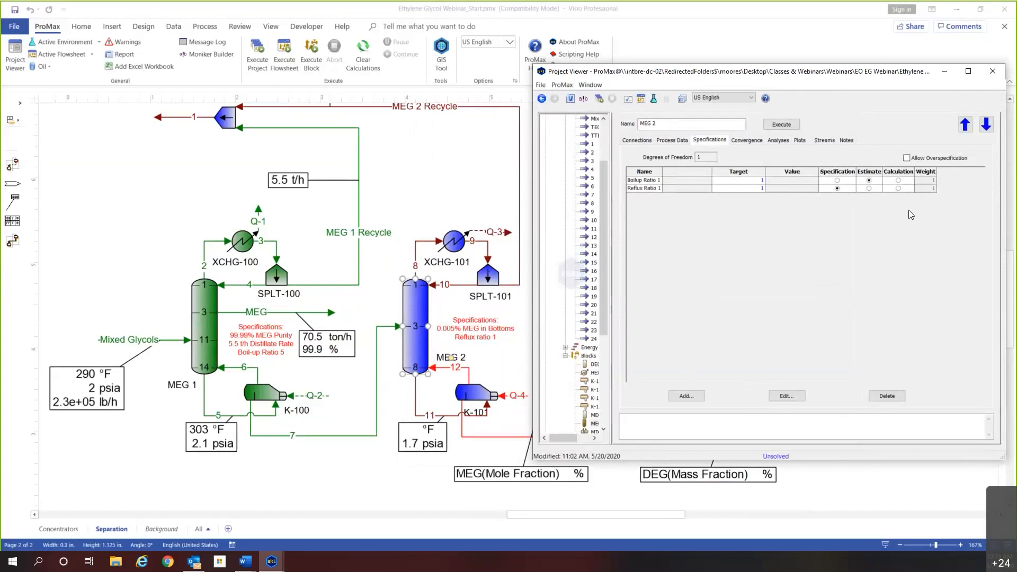
pyautogui.click(837, 181)
pyautogui.click(784, 124)
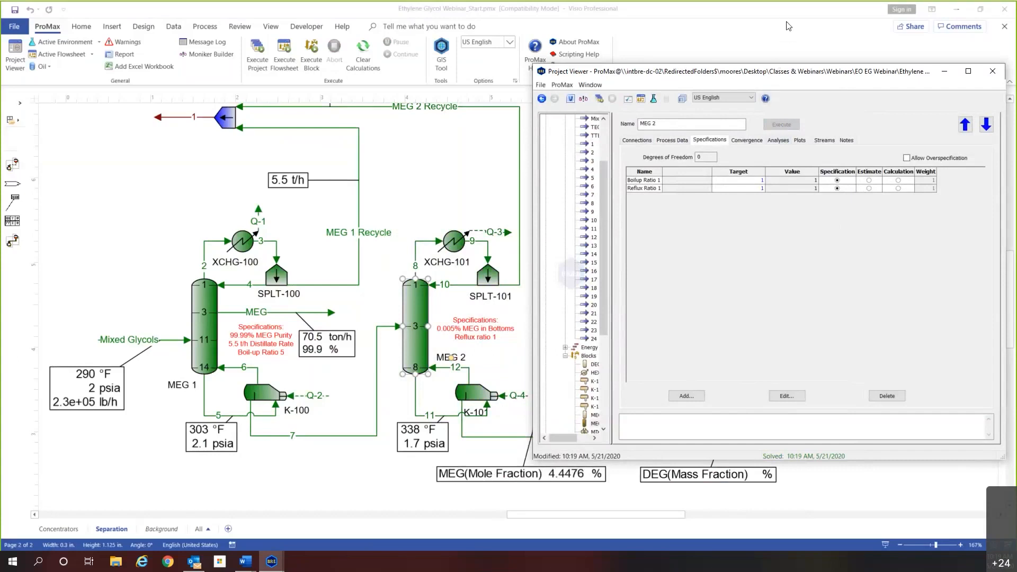
# Add the MEG mass fraction to the stream 14 callout that shows the MEG mole fraction.
pyautogui.moveTo(794, 71); pyautogui.dragTo(816, 33)
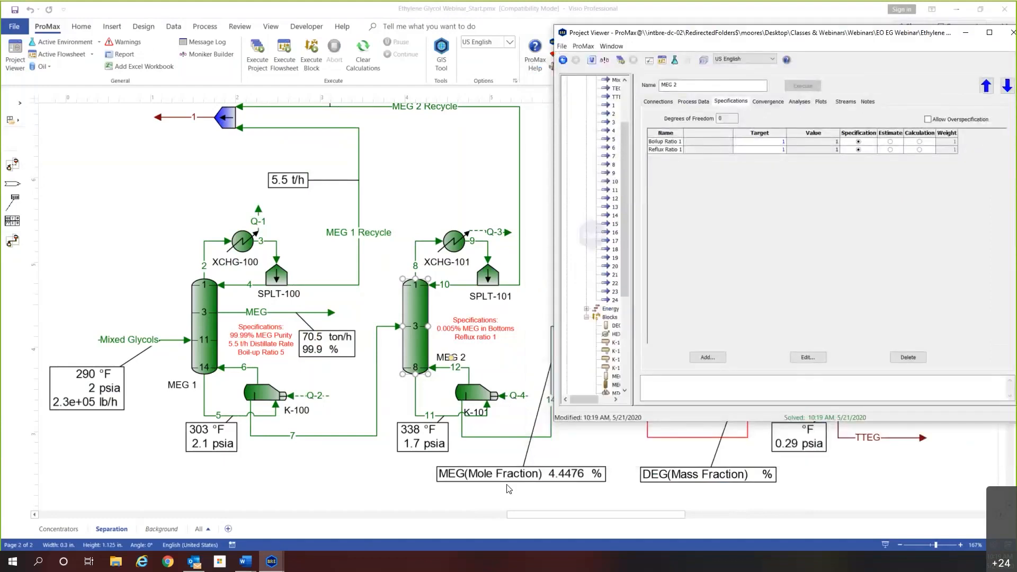
pyautogui.doubleClick(545, 470)
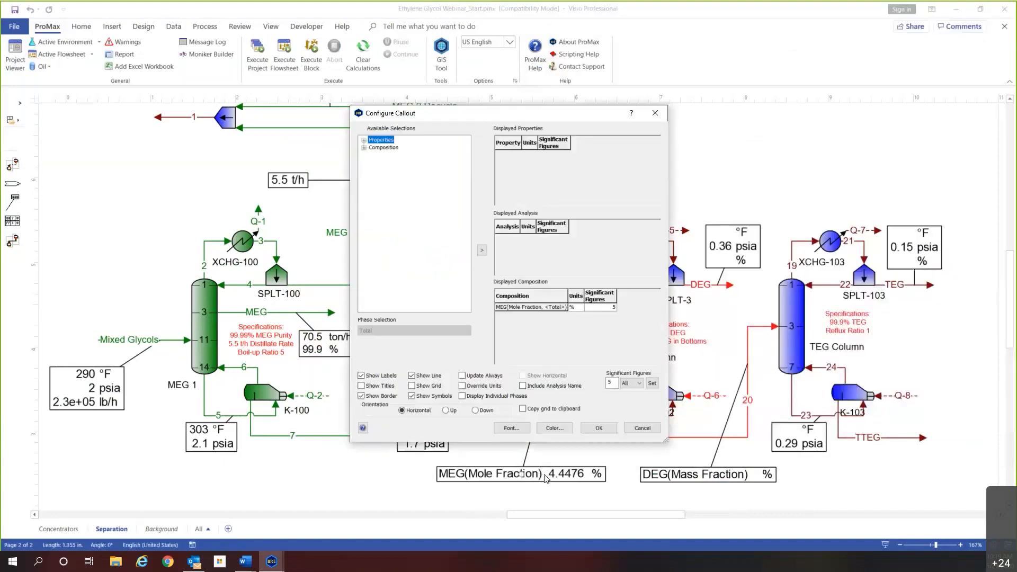
pyautogui.click(364, 149)
pyautogui.click(371, 164)
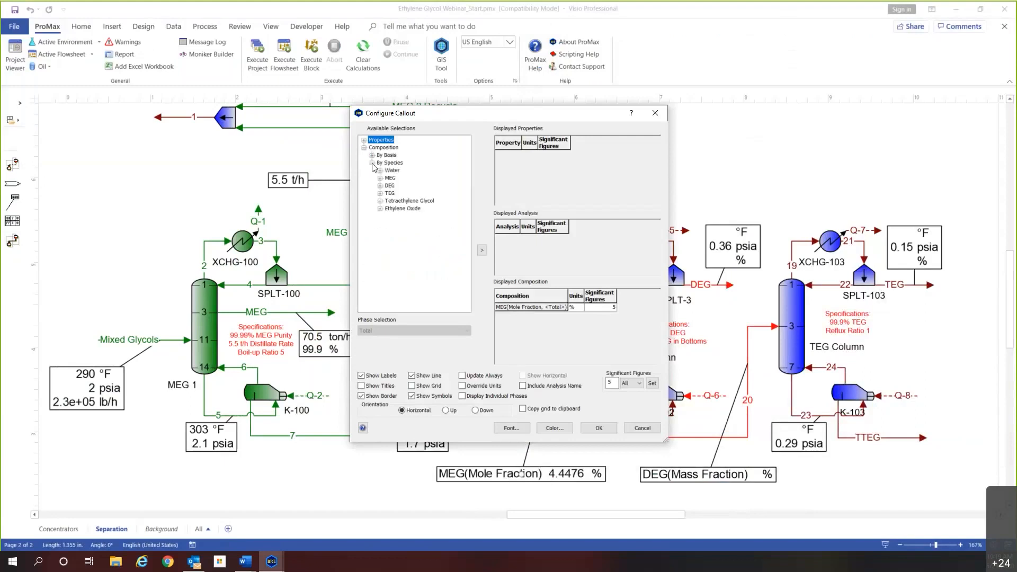
pyautogui.click(379, 178)
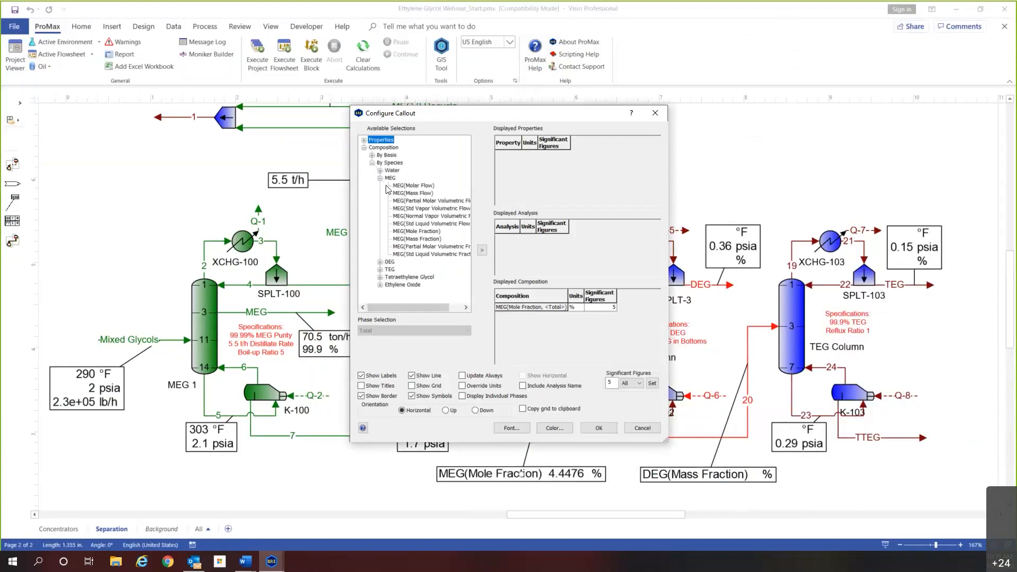
pyautogui.click(419, 239)
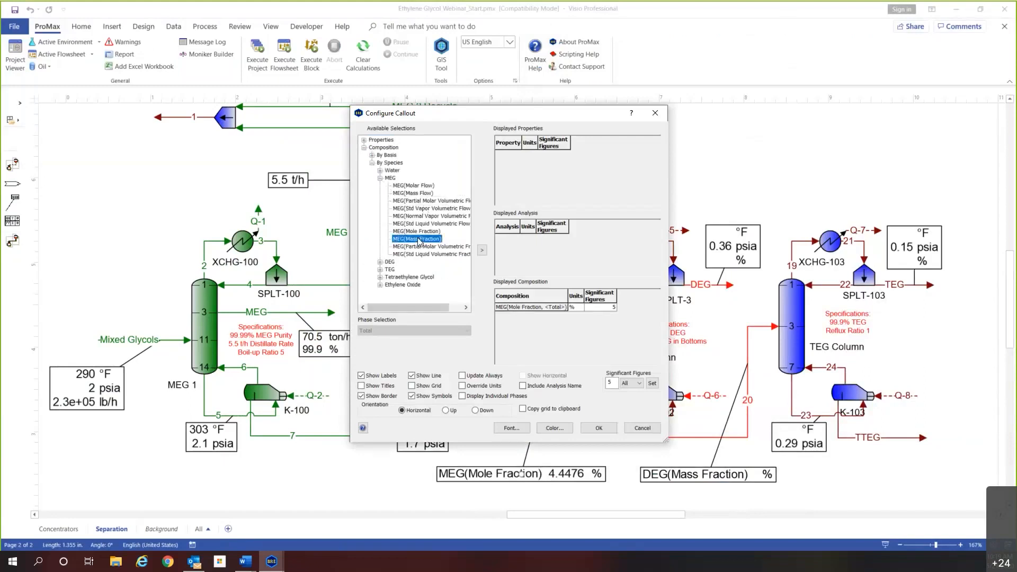
pyautogui.click(597, 428)
pyautogui.click(583, 433)
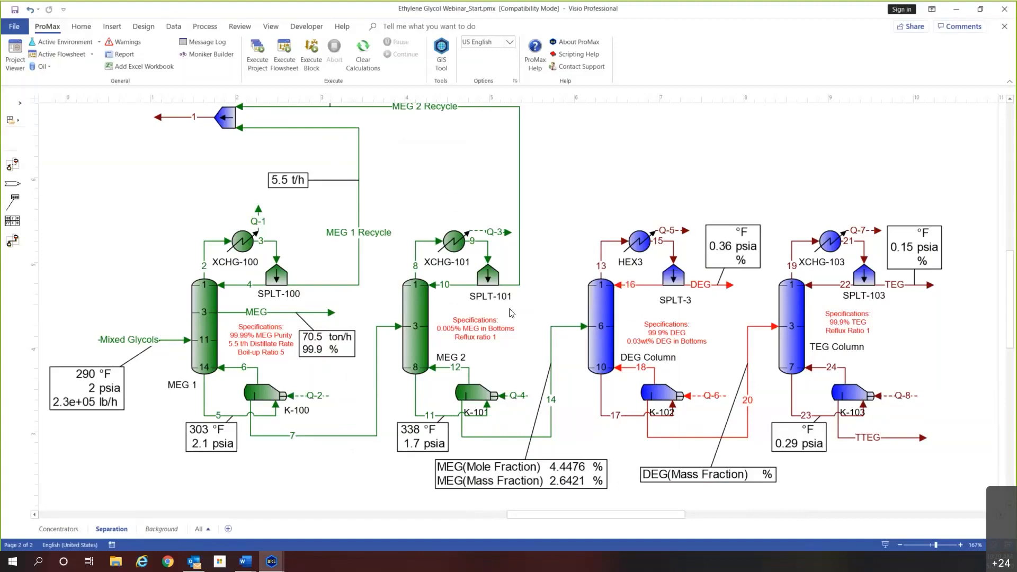
# Add a Component Flow/Composition specification named MEG Bottoms to the MEG 2 column.
pyautogui.doubleClick(413, 310)
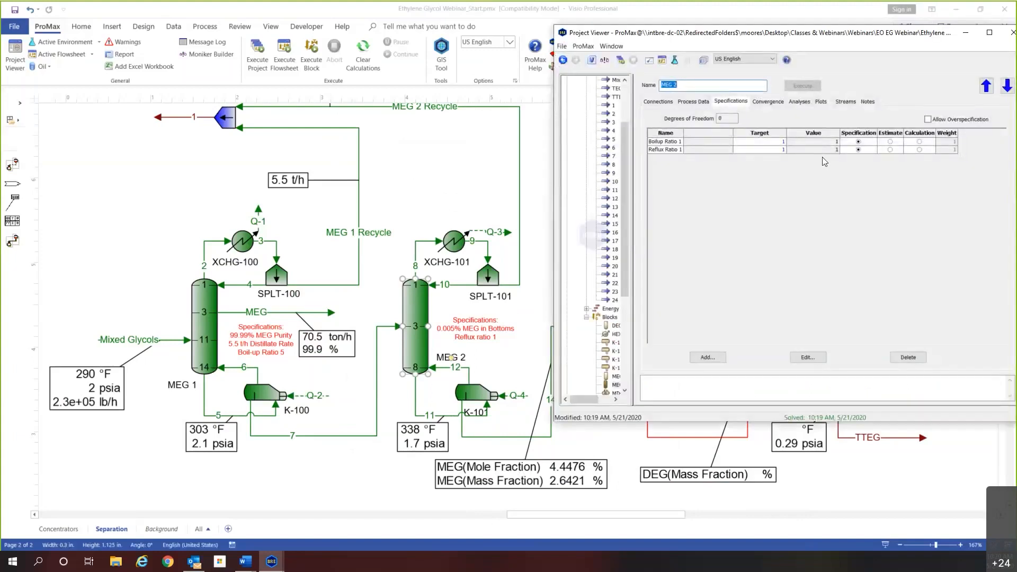
pyautogui.moveTo(791, 38); pyautogui.dragTo(741, 37)
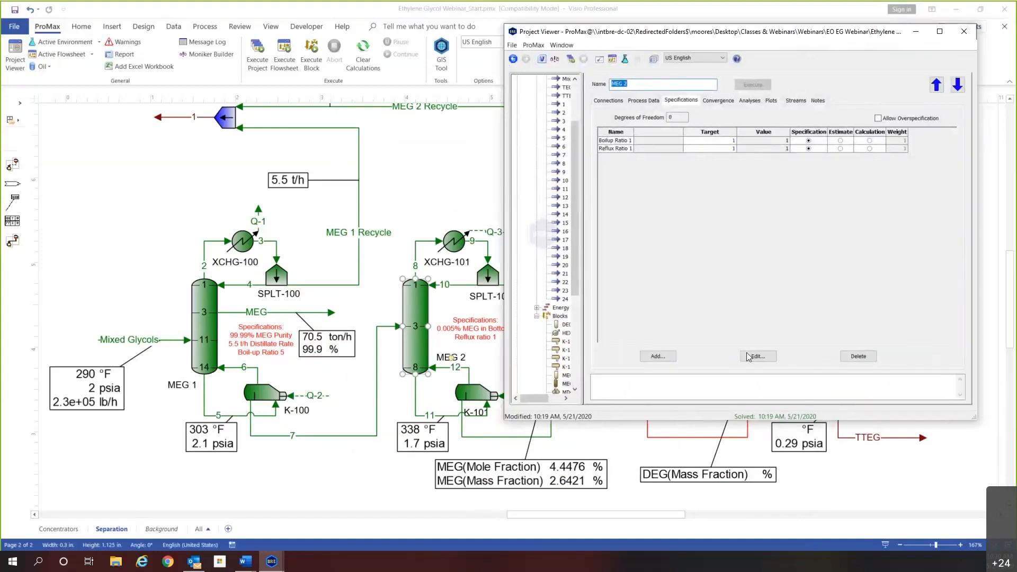
pyautogui.click(659, 356)
pyautogui.click(719, 206)
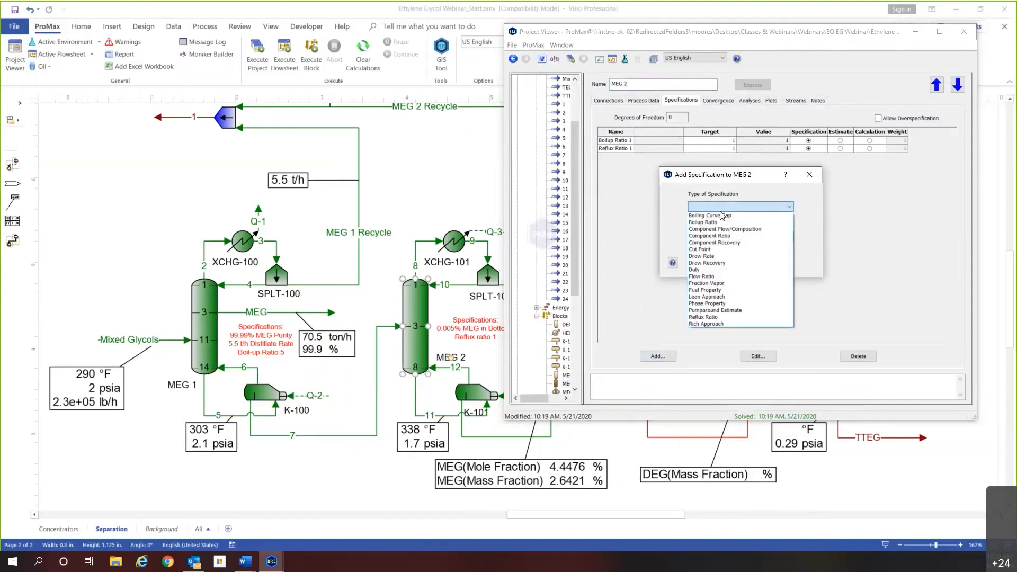
pyautogui.click(774, 234)
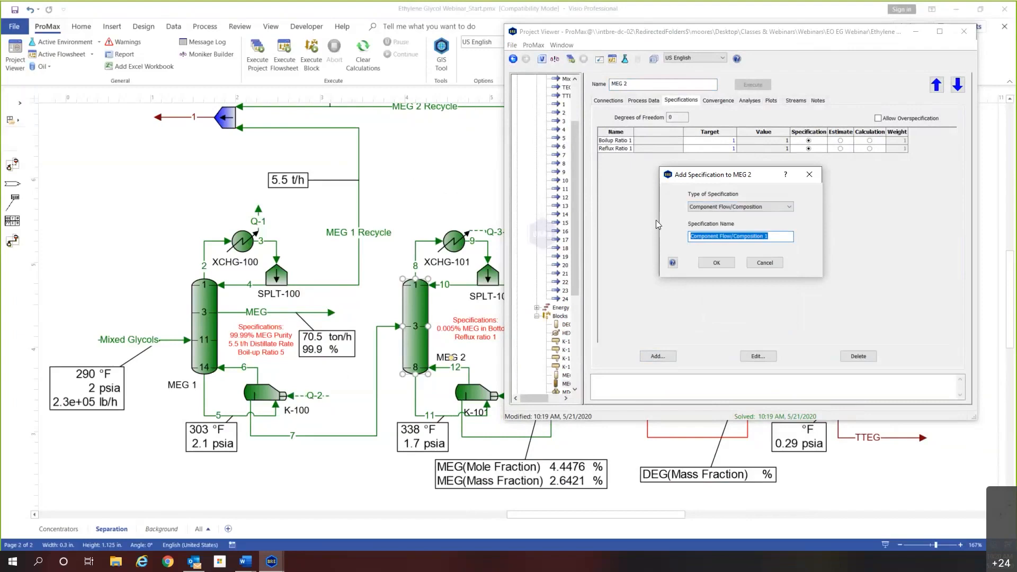
pyautogui.write('MEG Bottoms')
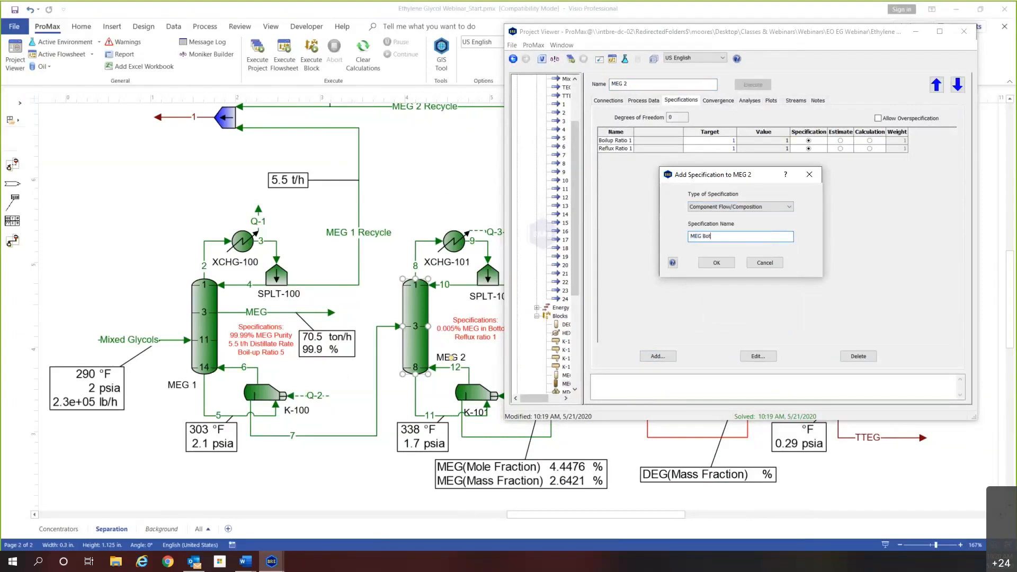
pyautogui.click(716, 262)
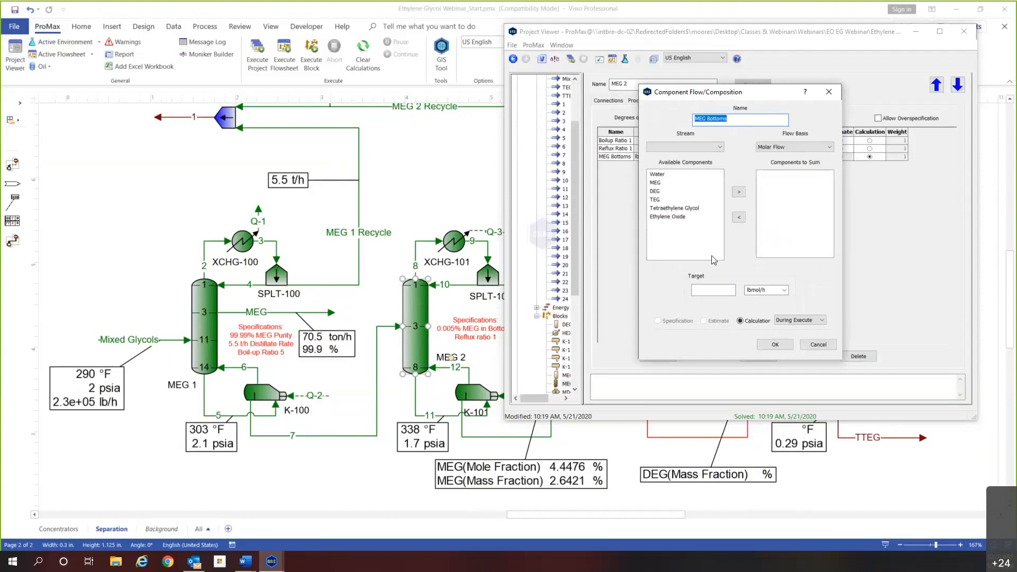
# Define MEG Bottoms as the mass fraction of MEG in the Bottoms Liquid stream with a target of 0.005%.
pyautogui.click(665, 148)
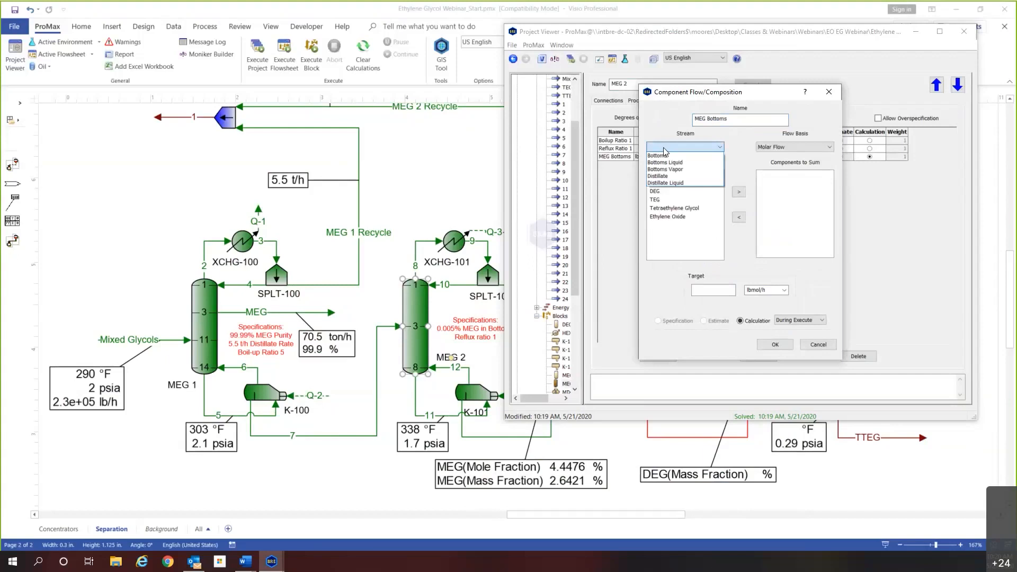
pyautogui.click(708, 168)
pyautogui.click(792, 147)
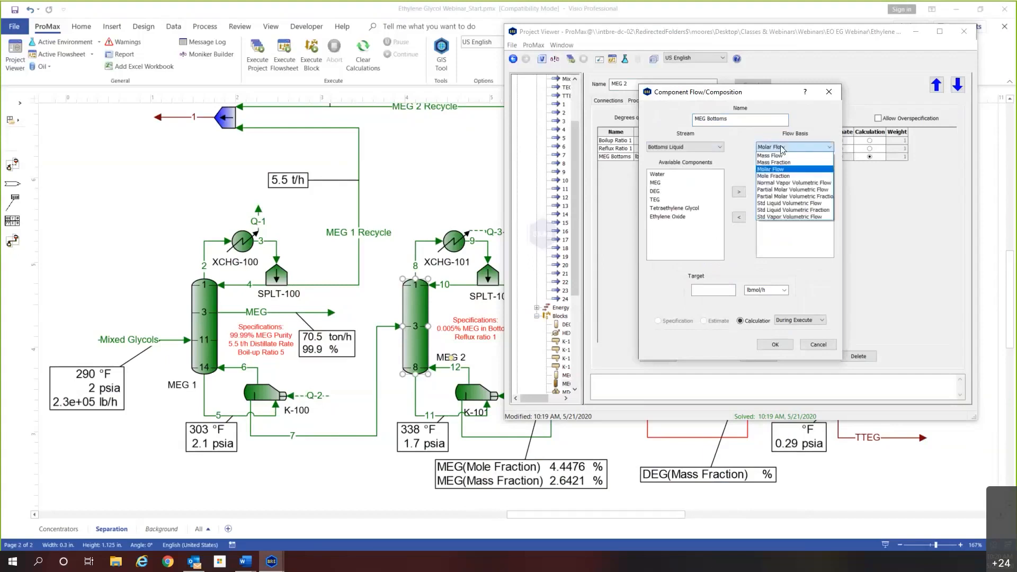
pyautogui.click(791, 162)
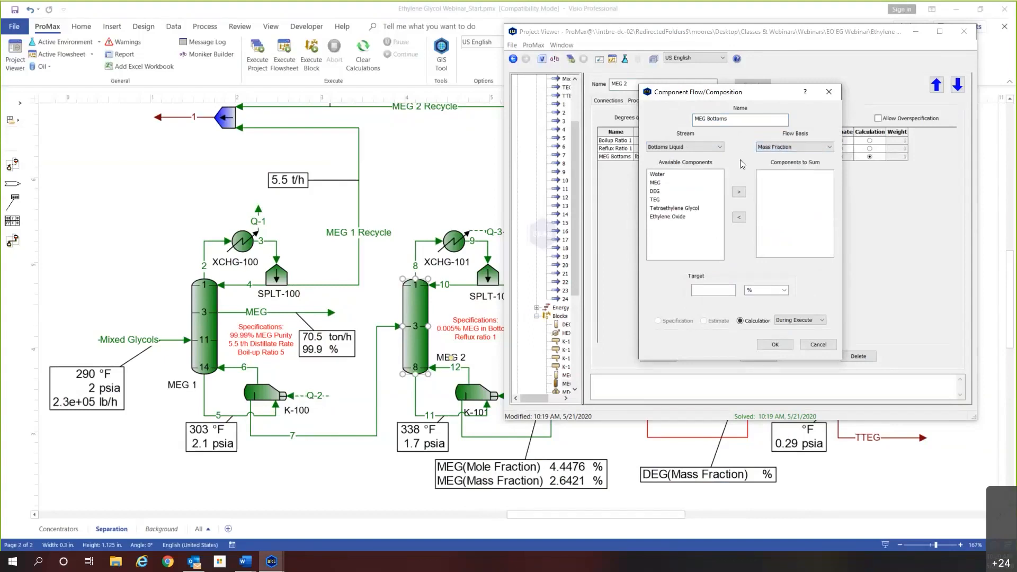
pyautogui.doubleClick(681, 185)
pyautogui.click(707, 291)
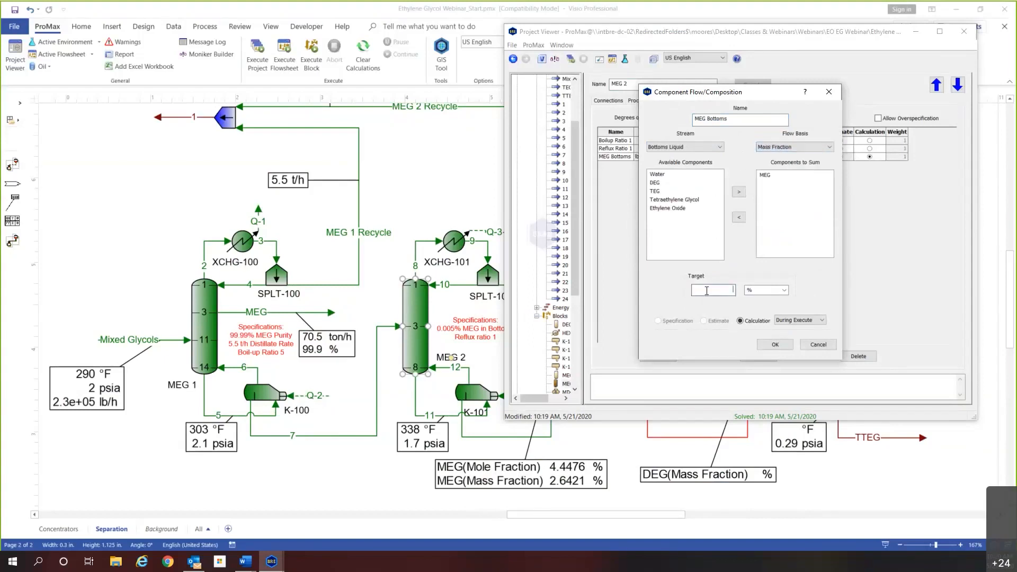
pyautogui.write('0.005')
pyautogui.click(779, 345)
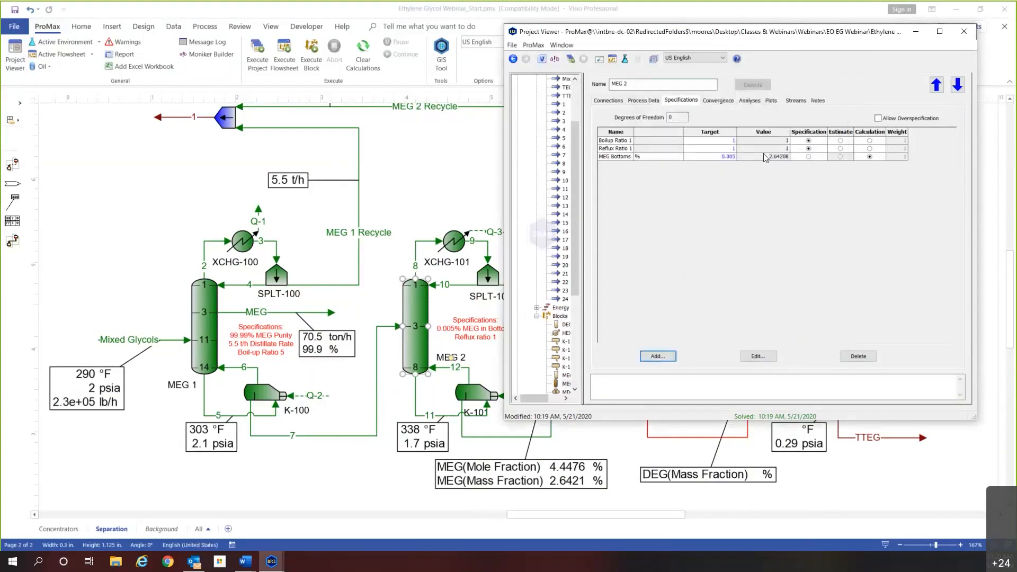
# Switch Boilup Ratio 1 to a calculation, make MEG Bottoms an active specification, and execute the MEG 2 column.
pyautogui.click(869, 141)
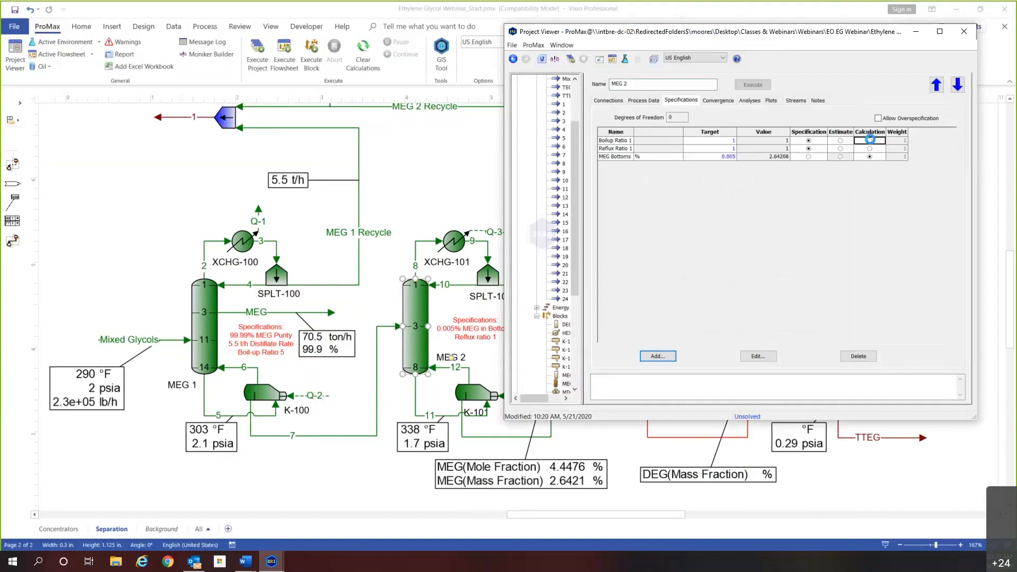
pyautogui.click(808, 156)
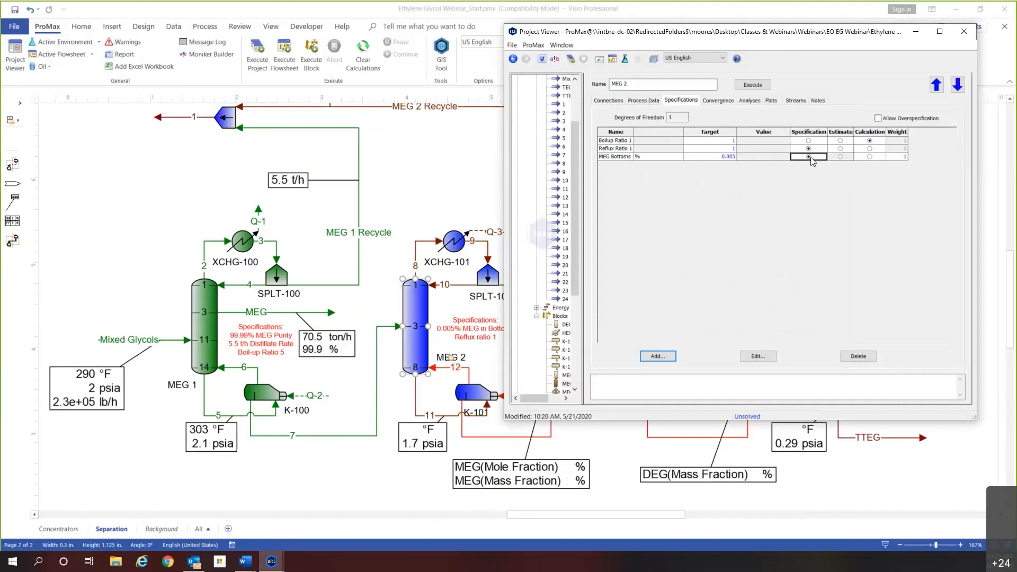
pyautogui.click(752, 85)
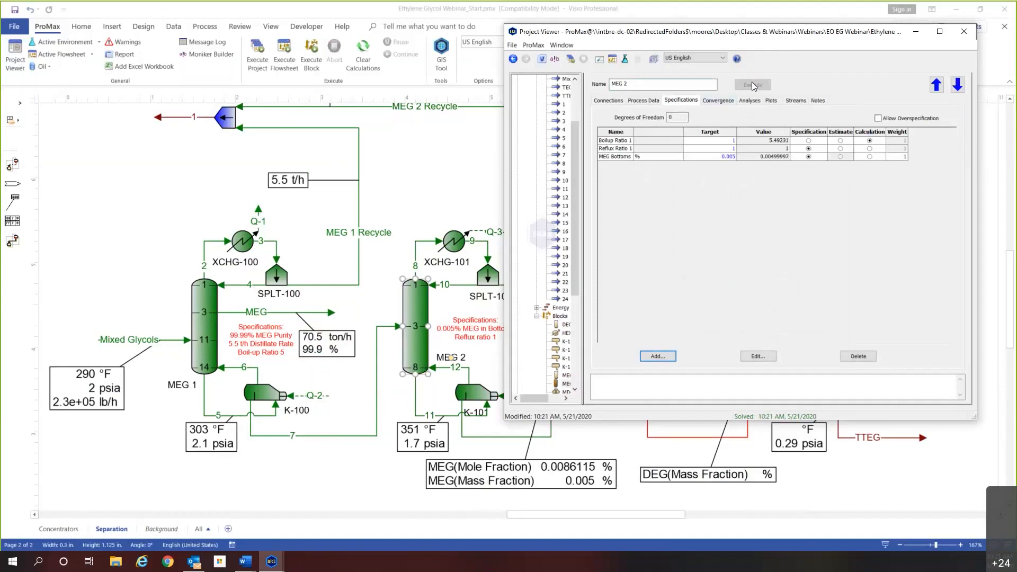
pyautogui.moveTo(766, 40); pyautogui.dragTo(803, 27)
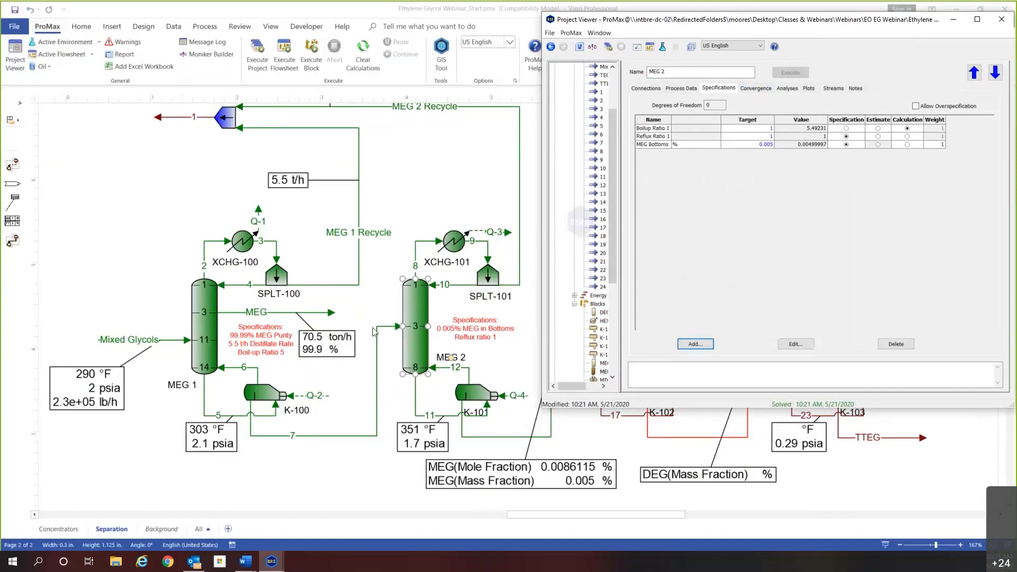
# Check the solved MEG 2 specification values against the note on the flowsheet, and return to the flowsheet.
pyautogui.click(475, 329)
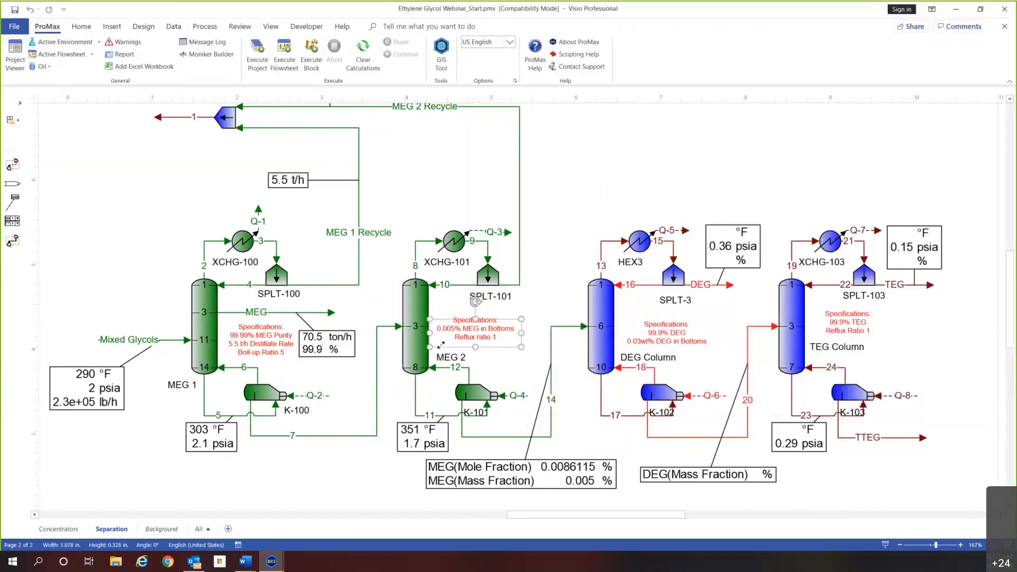
pyautogui.doubleClick(451, 357)
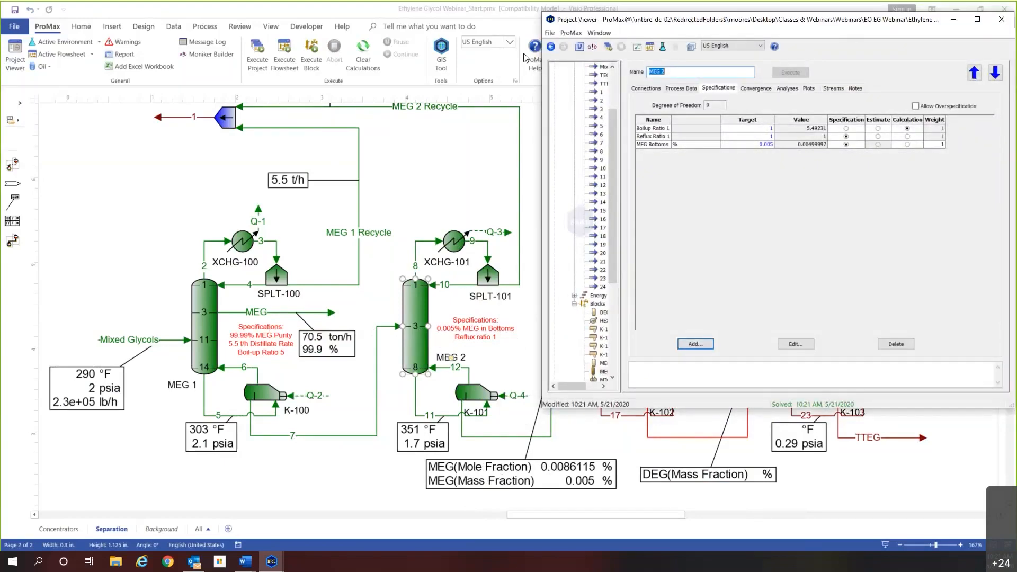
pyautogui.moveTo(852, 17); pyautogui.dragTo(524, 54)
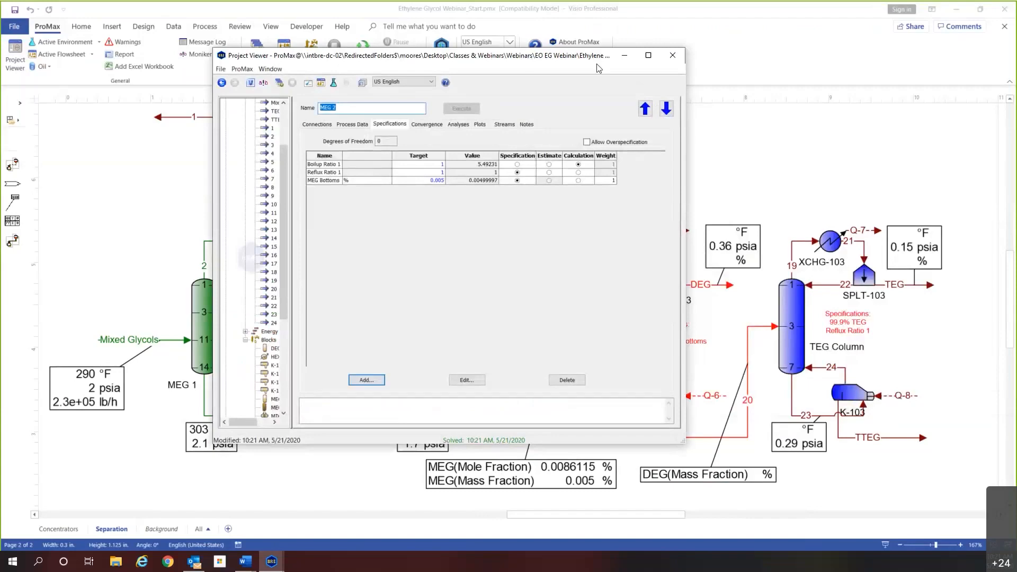
pyautogui.click(673, 55)
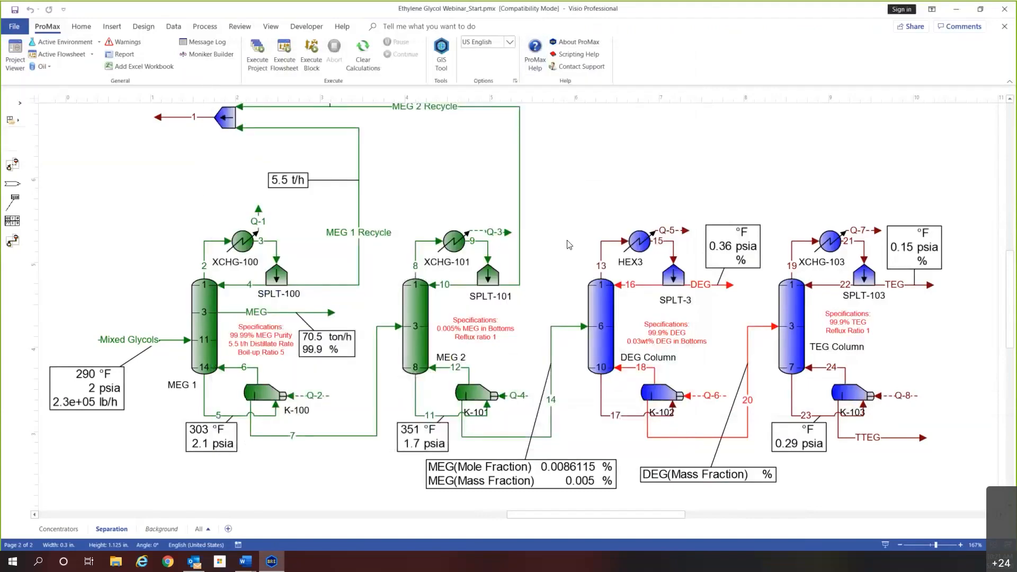
pyautogui.scroll(-1, 579, 244)
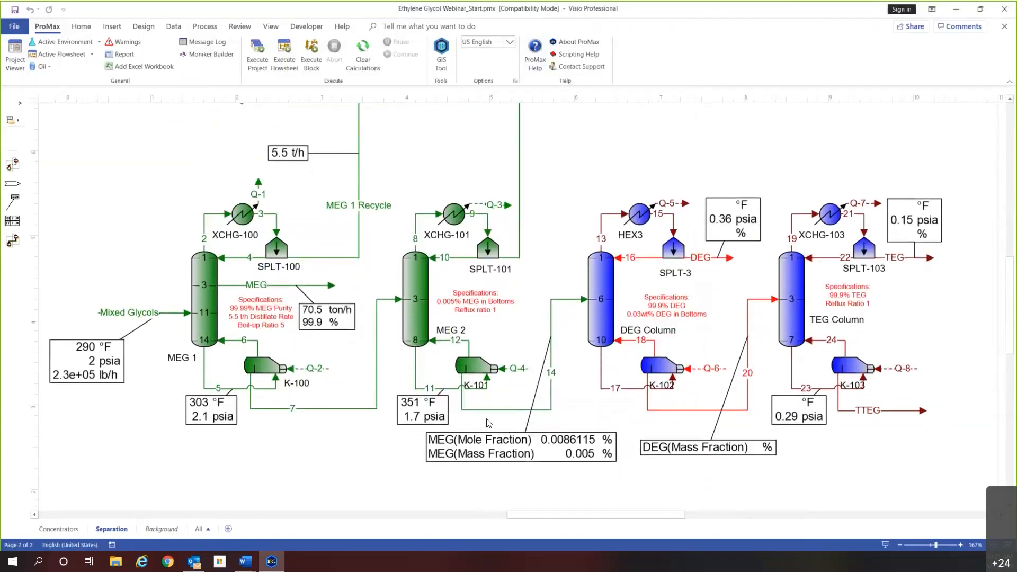
# Examine the mass fraction composition of stream 14 leaving the MEG 2 reboiler, and return to the flowsheet.
pyautogui.doubleClick(485, 410)
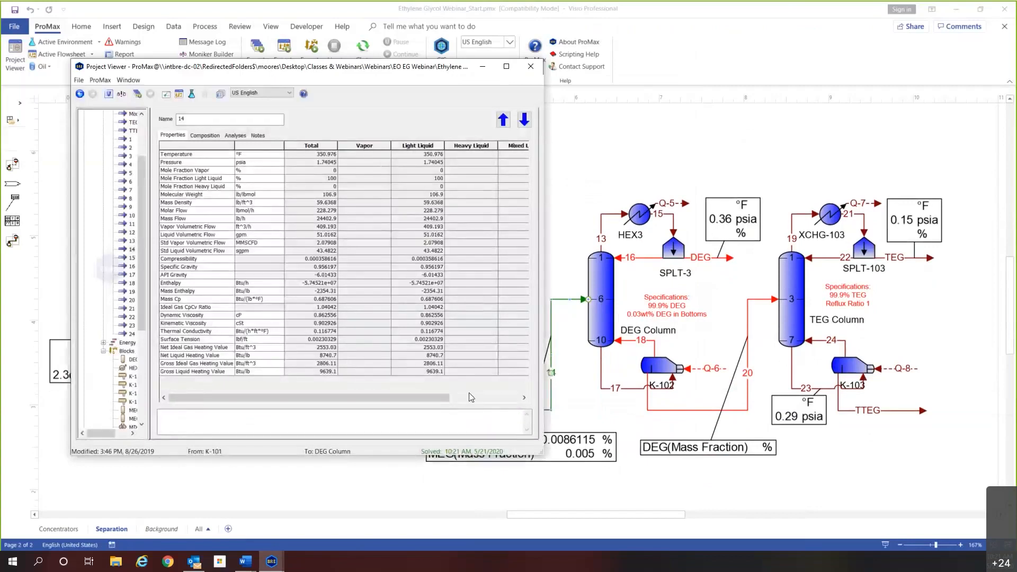
pyautogui.click(211, 136)
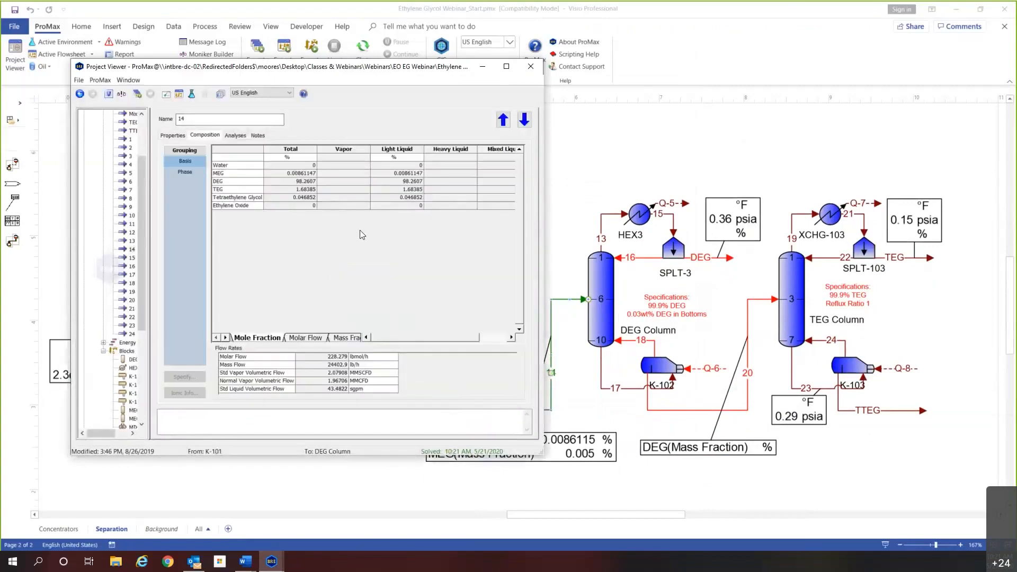
pyautogui.click(344, 337)
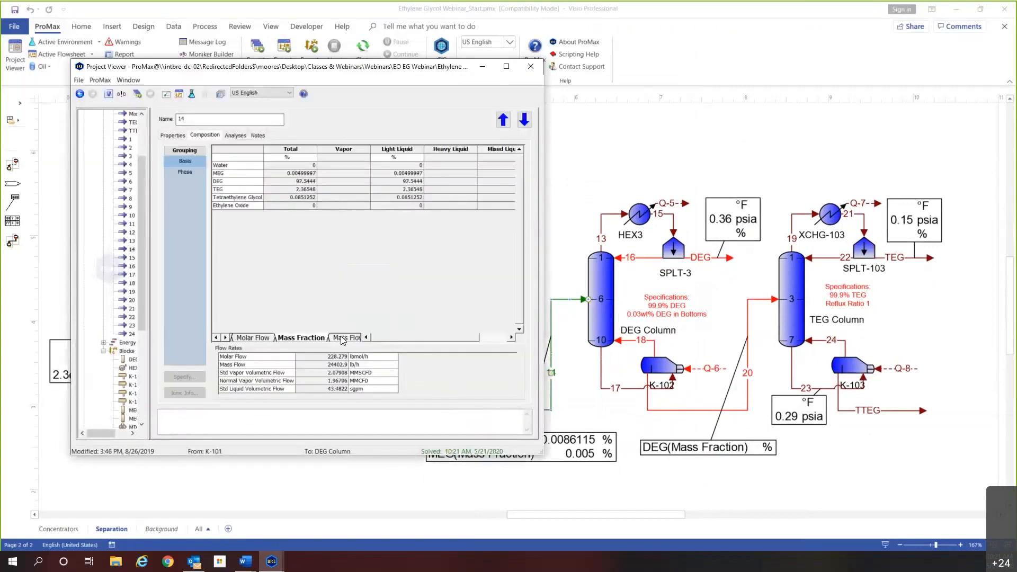
pyautogui.scroll(2, 339, 254)
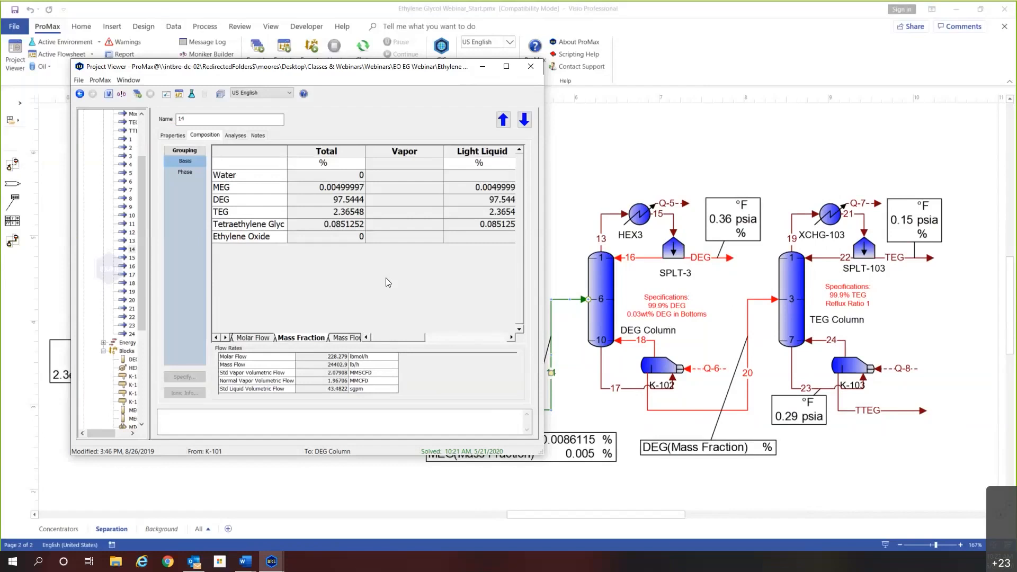
pyautogui.click(531, 66)
# Review the specifications note beside the DEG Column and the DEG product stream it refers to.
pyautogui.click(670, 304)
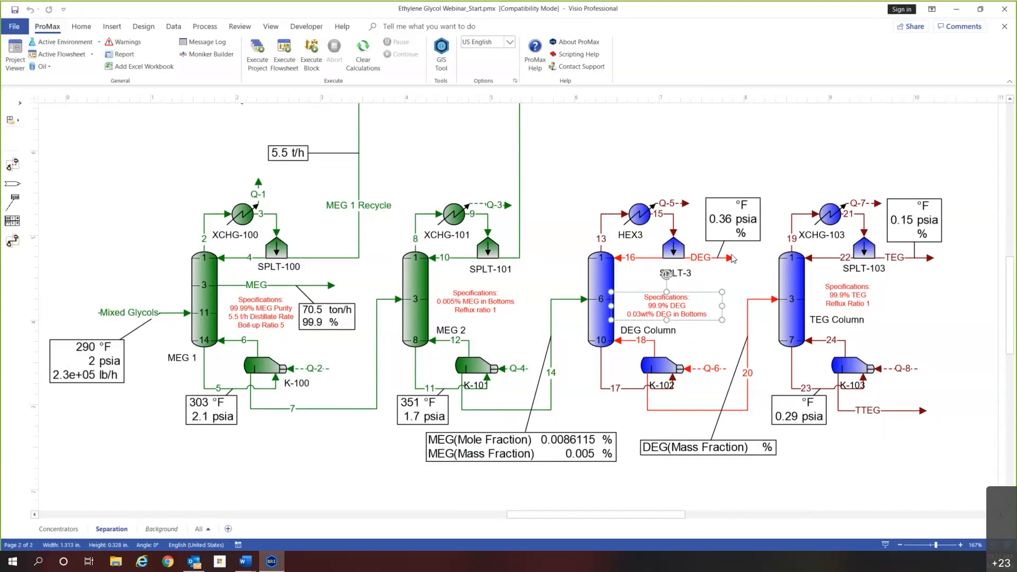
pyautogui.click(729, 260)
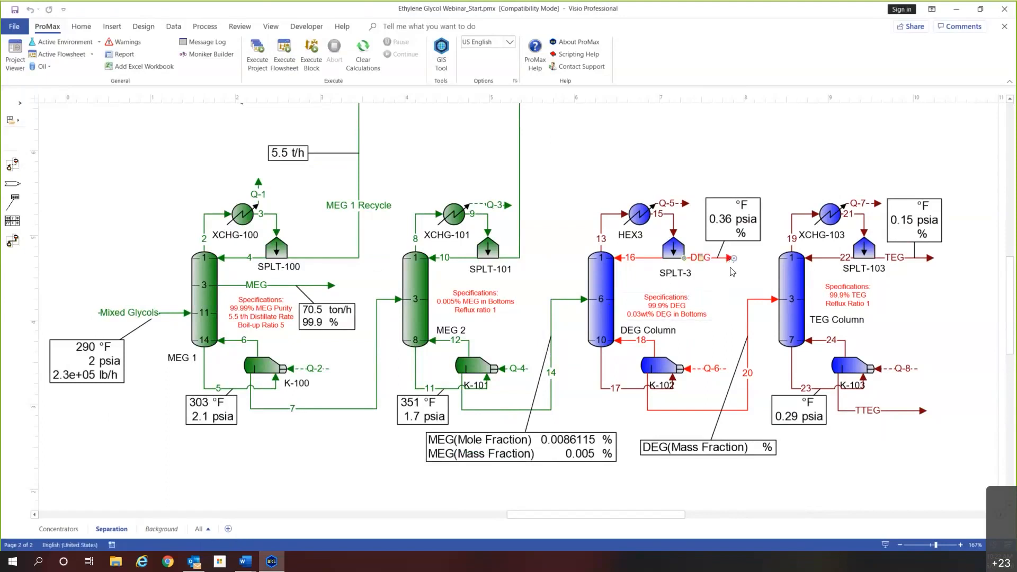
pyautogui.click(666, 310)
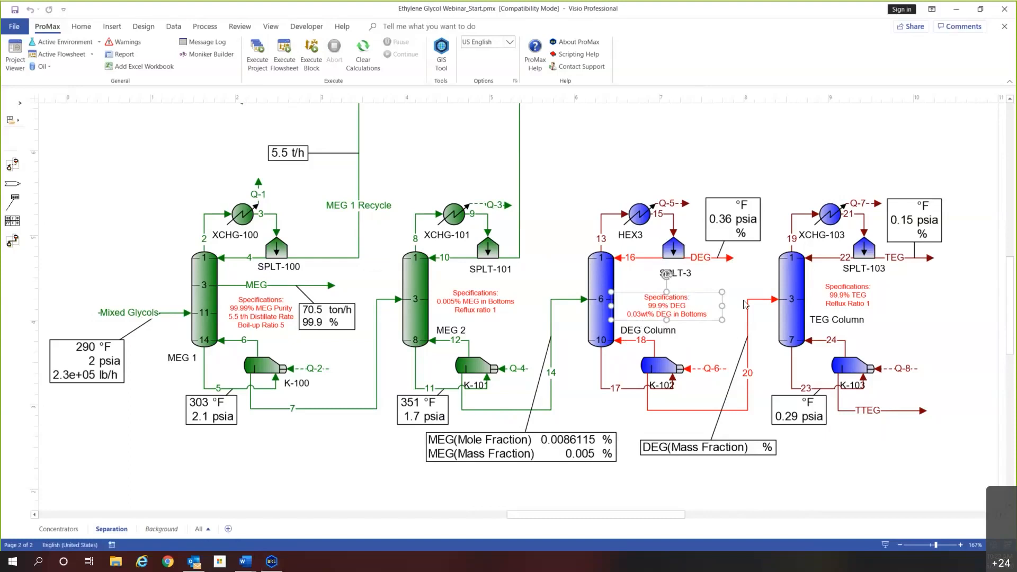
pyautogui.click(738, 276)
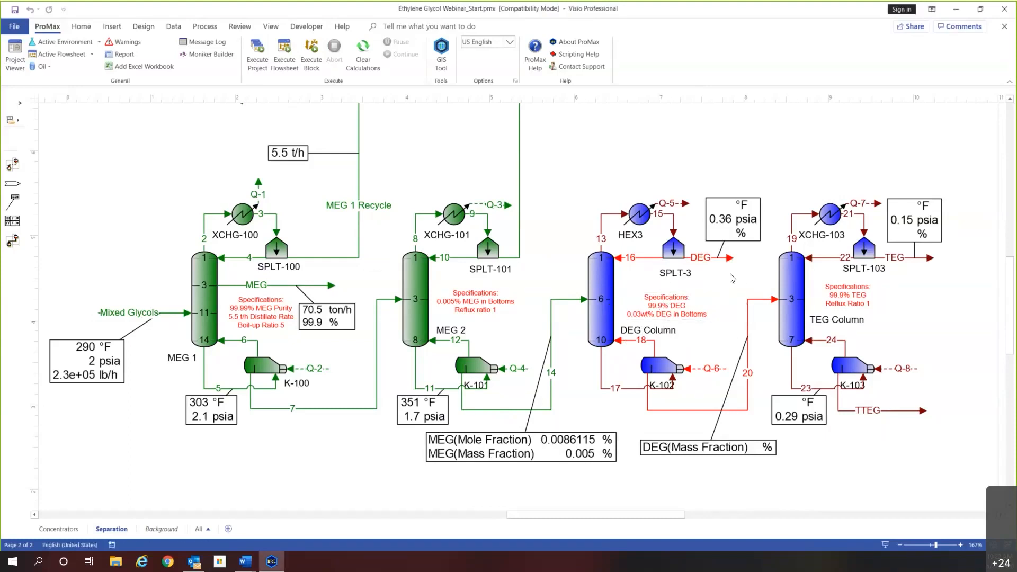
# Inspect the DEG Column's stage connections and its column process data, including the column add-ons.
pyautogui.doubleClick(605, 279)
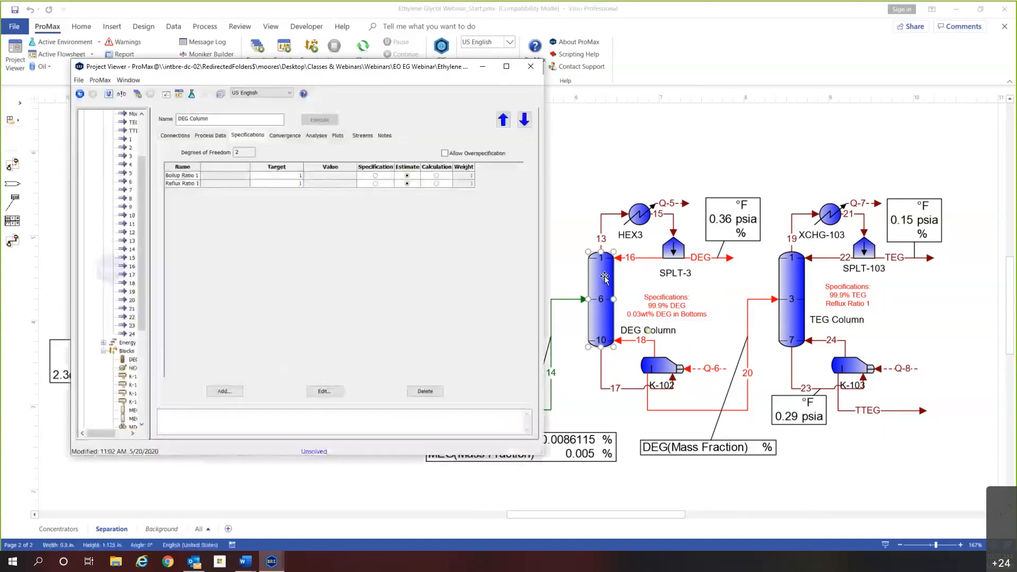
pyautogui.click(172, 136)
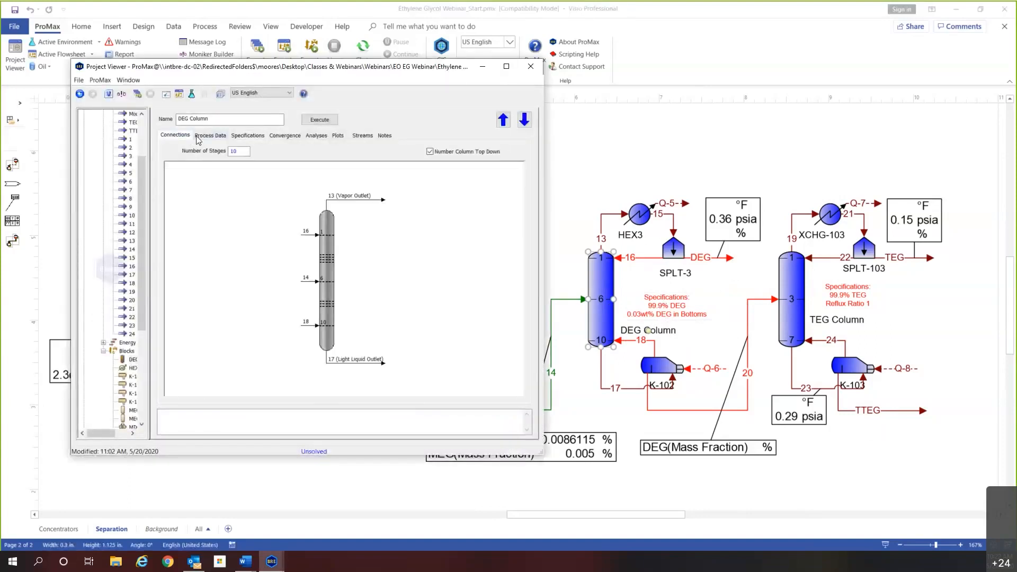
pyautogui.click(204, 136)
pyautogui.click(167, 136)
pyautogui.click(210, 135)
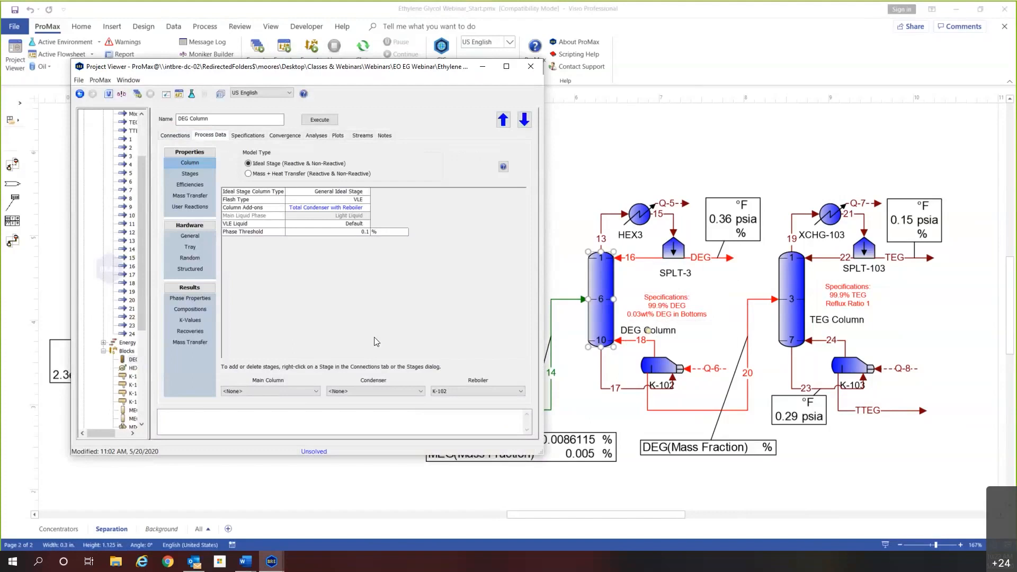
pyautogui.click(347, 208)
pyautogui.click(71, 41)
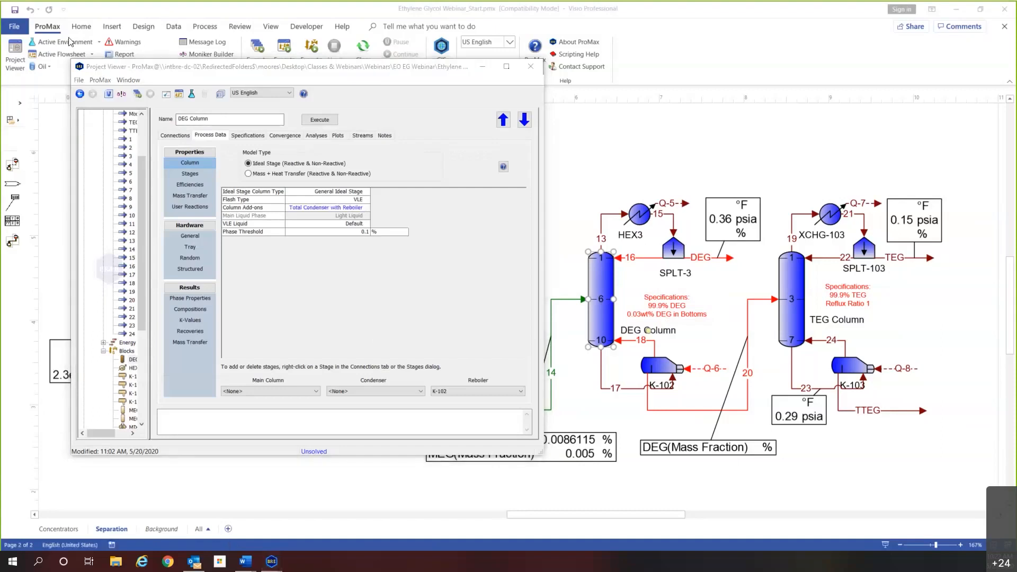
pyautogui.click(347, 279)
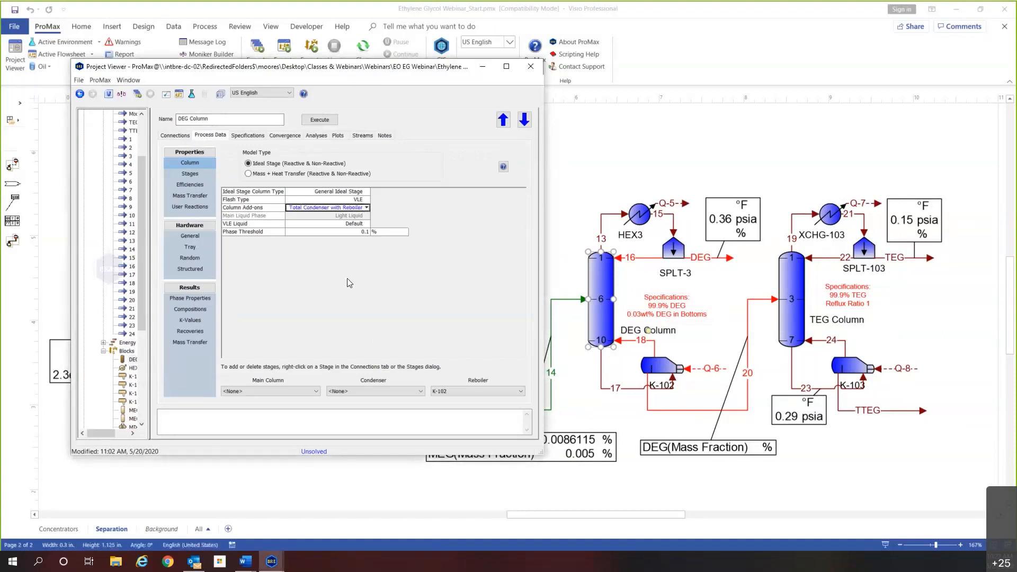
# Check the pressure change and the stage pressures of the DEG Column, including their equivalents in other units.
pyautogui.click(186, 172)
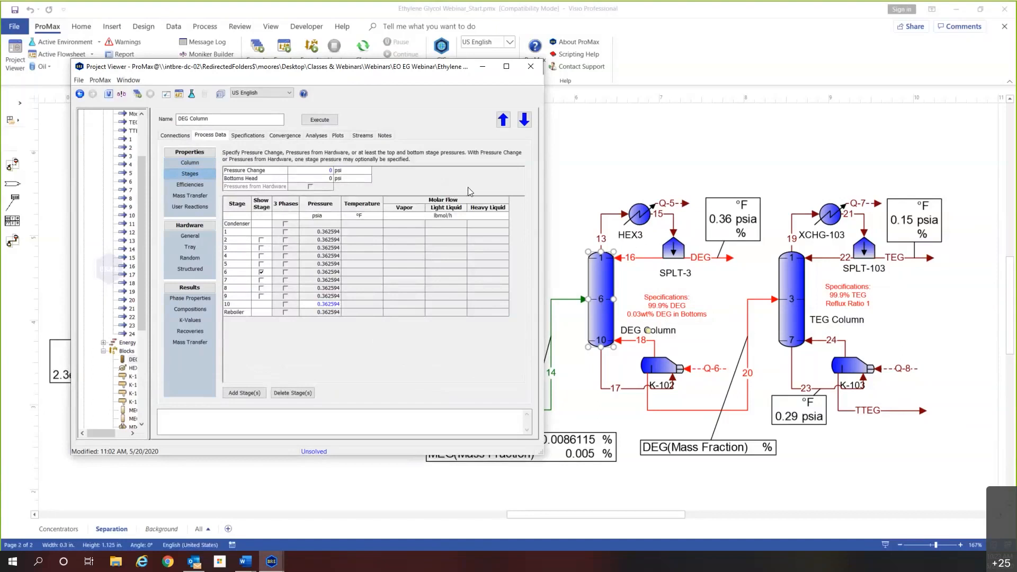
pyautogui.click(297, 170)
pyautogui.click(327, 305)
pyautogui.click(648, 330)
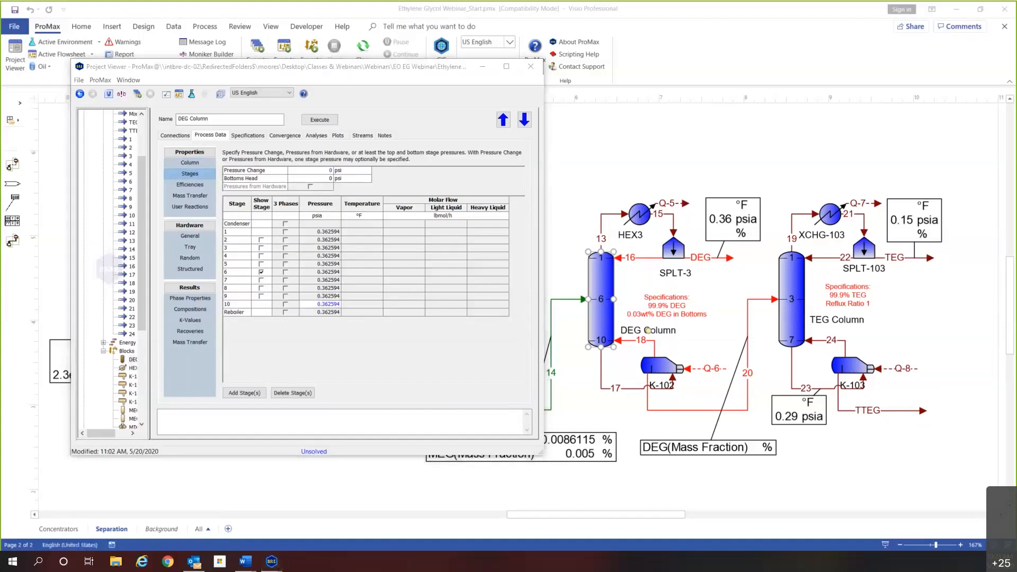
pyautogui.click(391, 304)
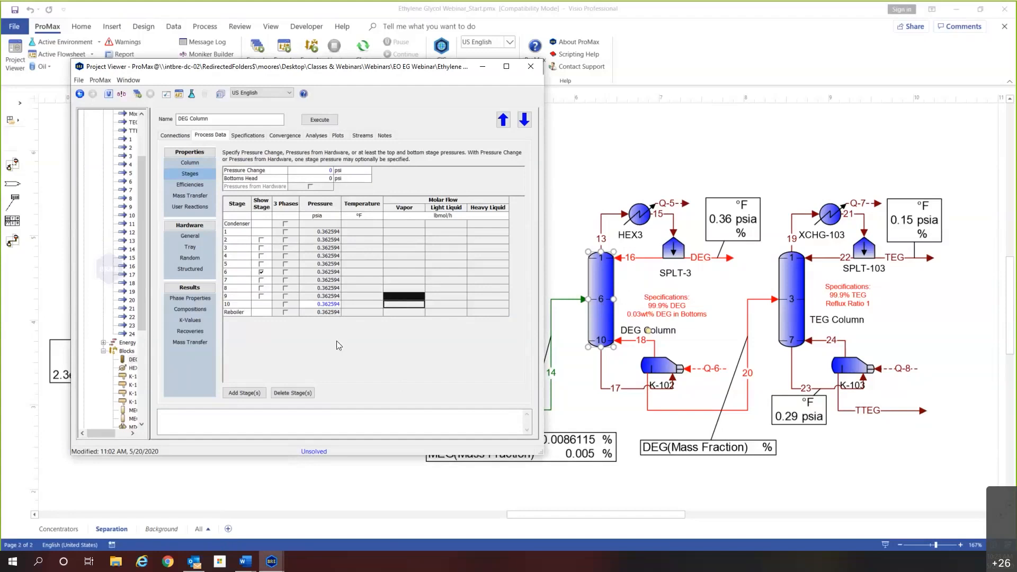
pyautogui.moveTo(332, 289)
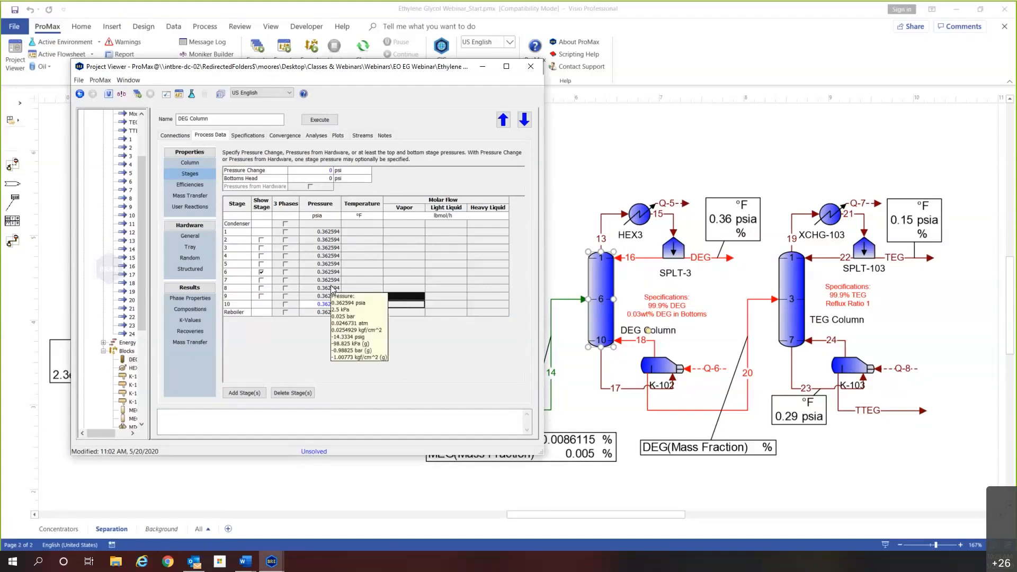
# Make Boilup Ratio 1 and Reflux Ratio 1 active specifications of the DEG Column, execute it, and return to the flowsheet.
pyautogui.click(257, 136)
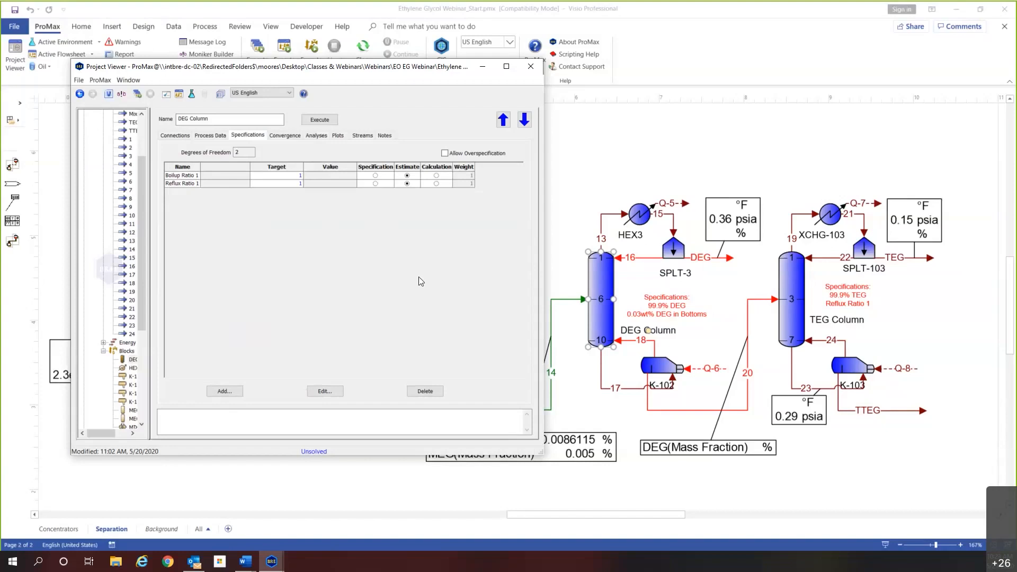
pyautogui.click(375, 175)
pyautogui.click(376, 184)
pyautogui.click(376, 184)
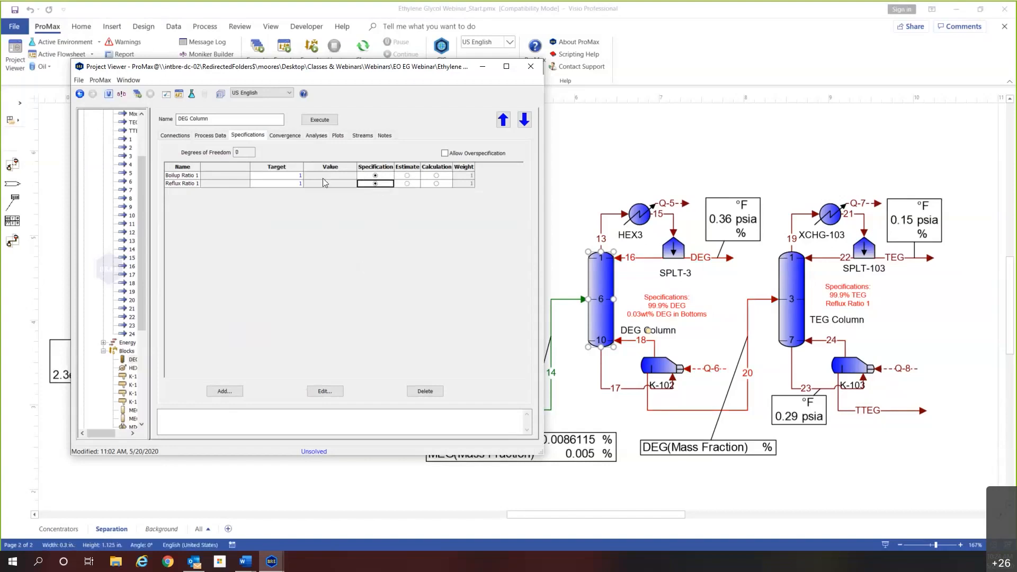
pyautogui.click(317, 121)
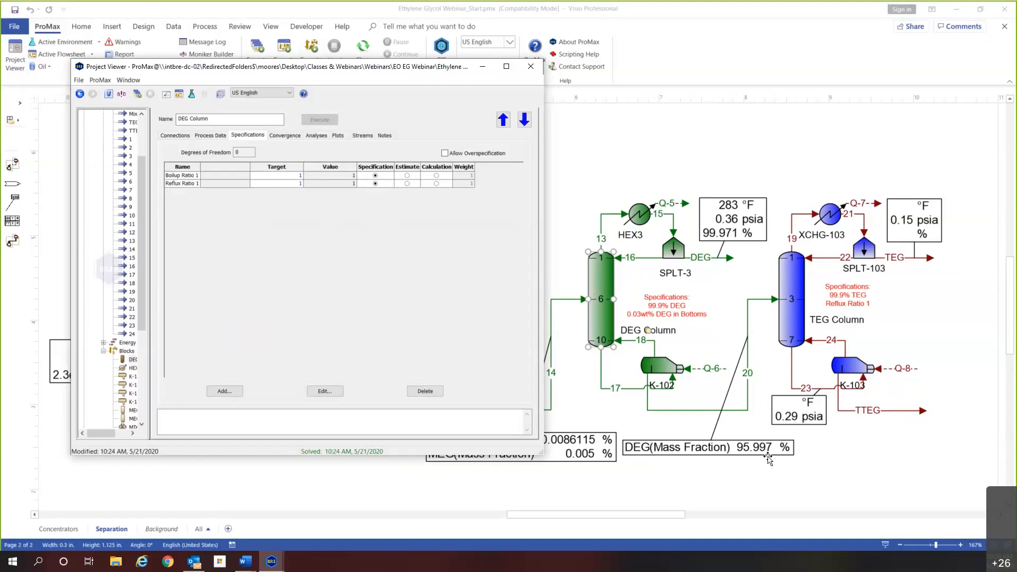
pyautogui.click(680, 420)
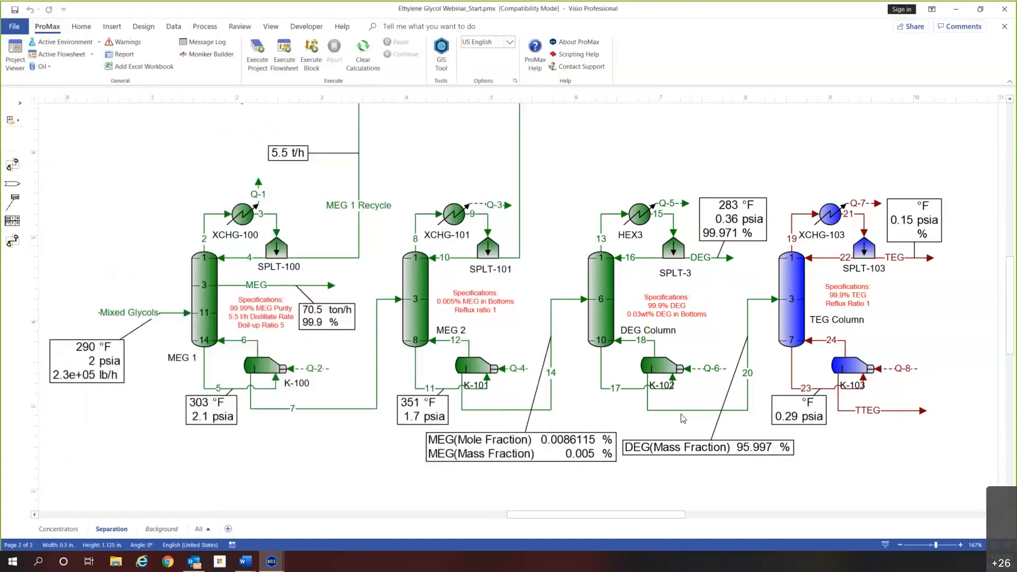
# Add a Component Flow/Composition specification named DEG Bottoms to the DEG Column.
pyautogui.doubleClick(599, 298)
pyautogui.click(228, 389)
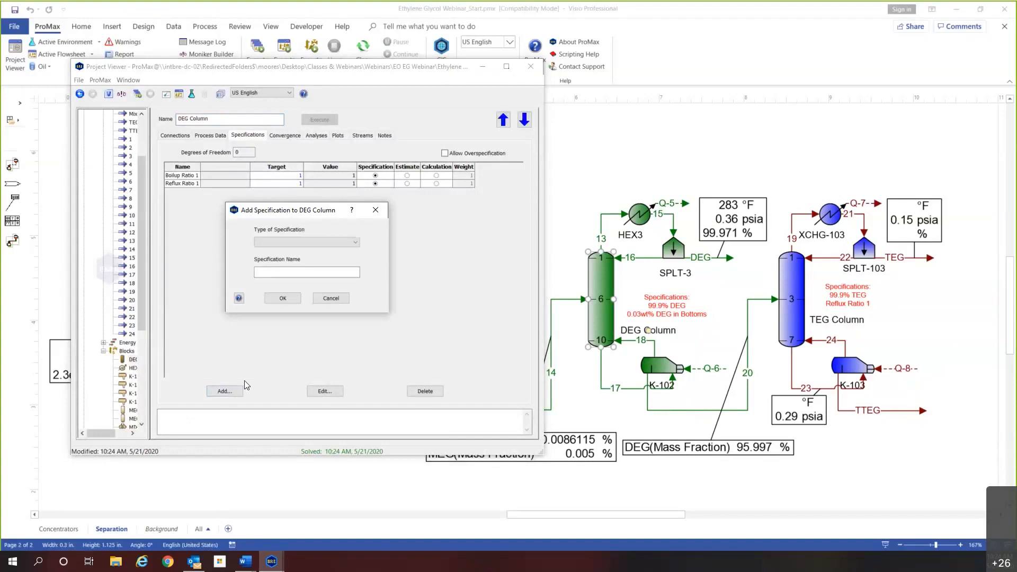
pyautogui.click(288, 242)
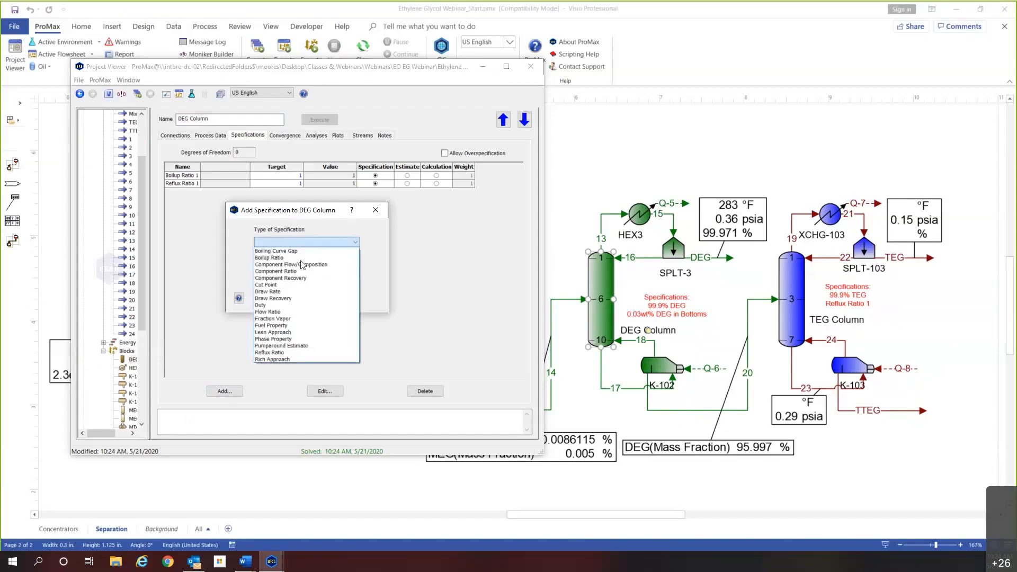
pyautogui.click(334, 265)
pyautogui.moveTo(335, 271); pyautogui.dragTo(222, 271)
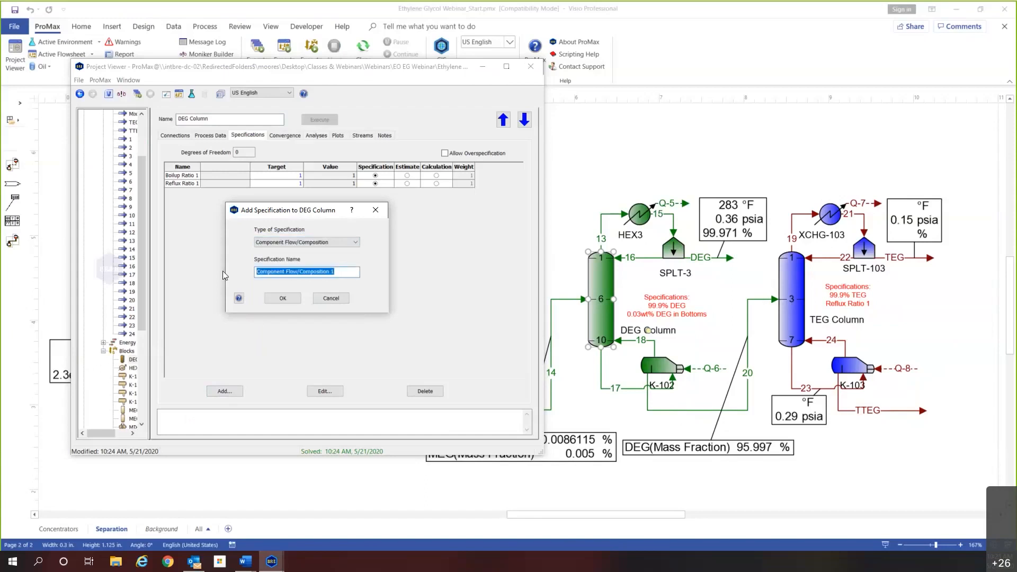
pyautogui.write('DEG')
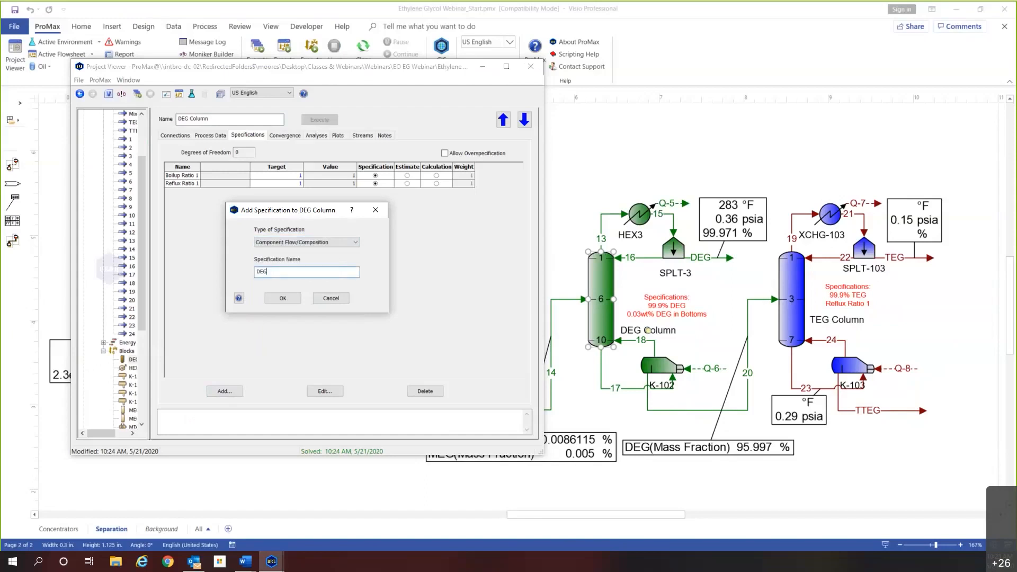
pyautogui.write(' Bottoms')
pyautogui.click(283, 298)
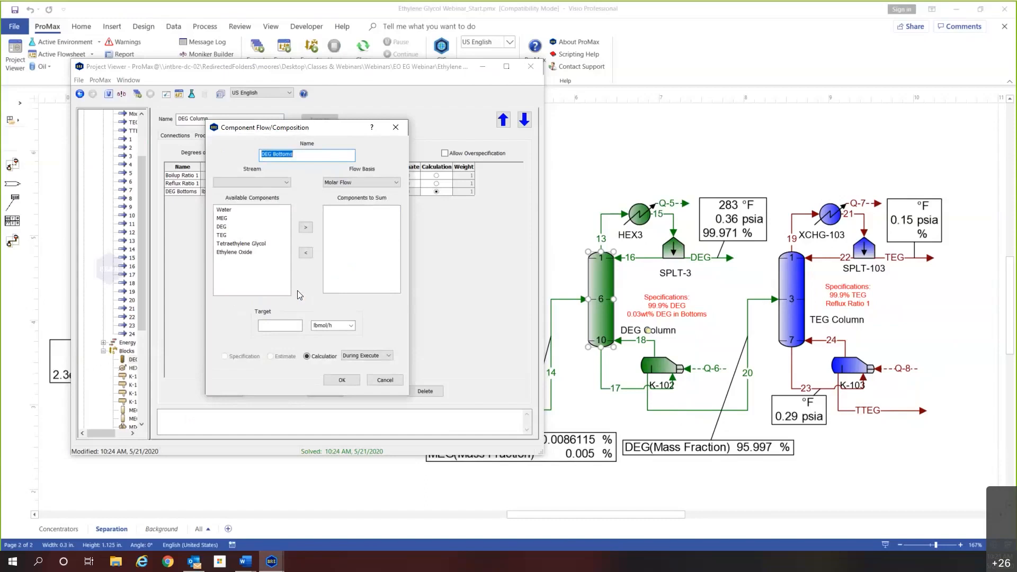
# Define DEG Bottoms as the mass fraction of DEG in the Bottoms Liquid stream with a target of 0.03%.
pyautogui.click(286, 184)
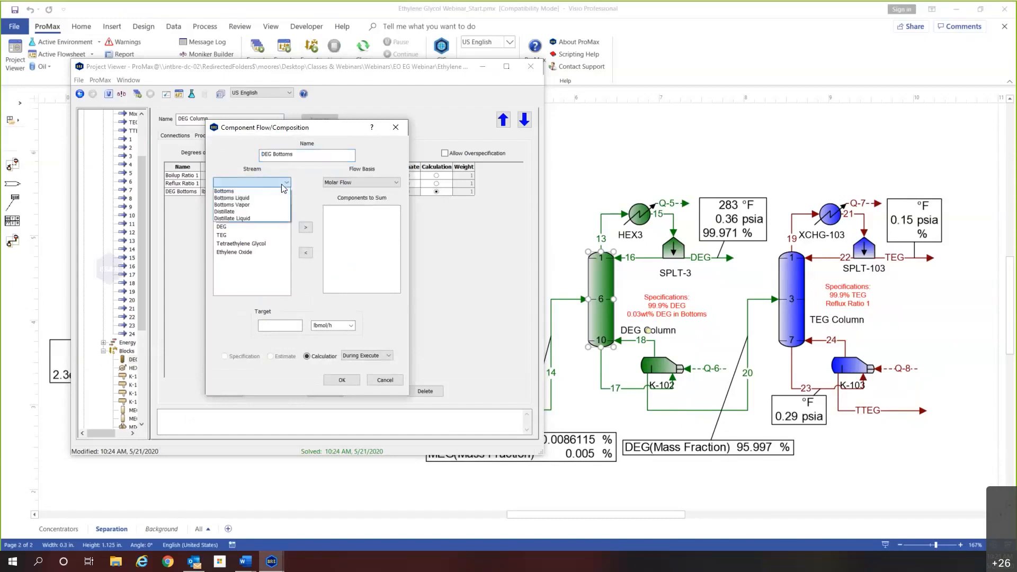
pyautogui.click(273, 198)
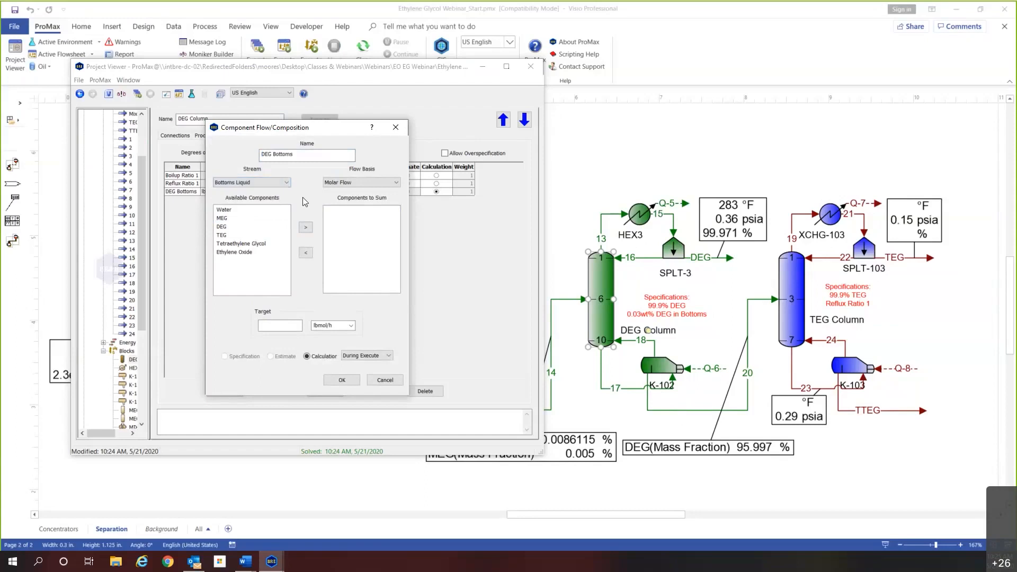
pyautogui.click(356, 185)
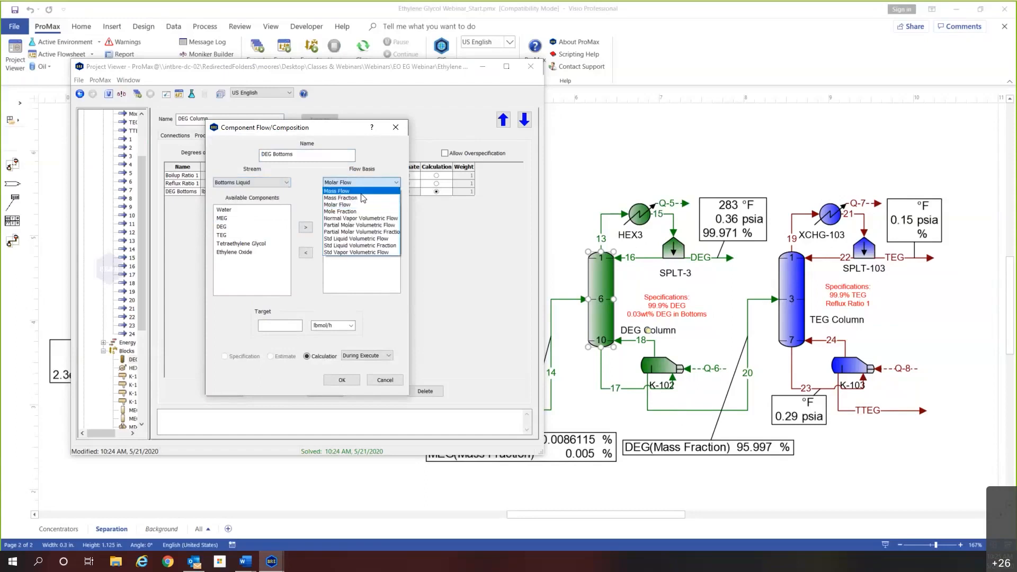
pyautogui.click(324, 198)
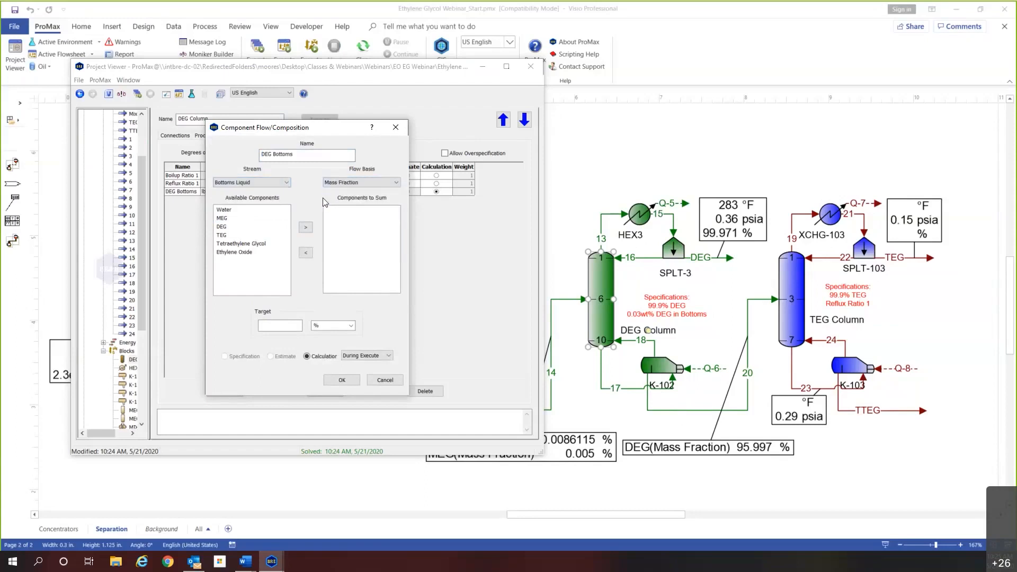
pyautogui.click(245, 227)
pyautogui.click(310, 229)
pyautogui.click(293, 325)
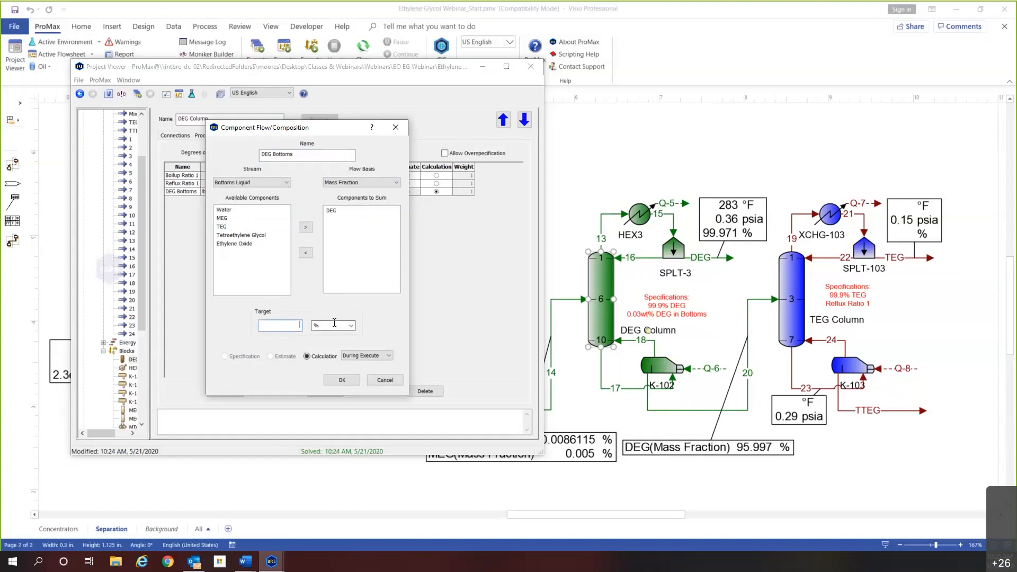
pyautogui.write('0.03')
pyautogui.click(340, 380)
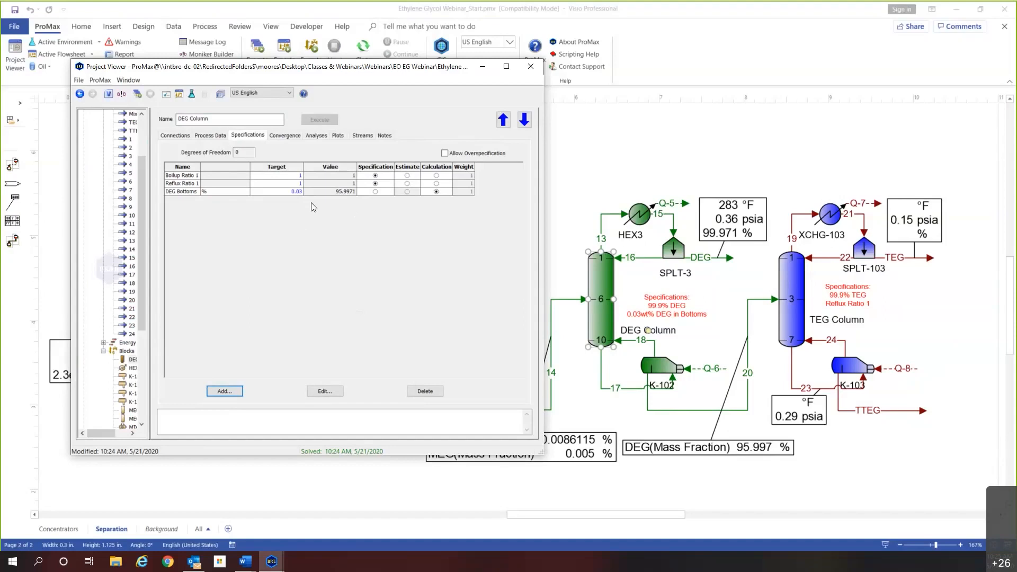
# Add a Component Flow/Composition specification named DEG Purity to the DEG Column.
pyautogui.click(223, 394)
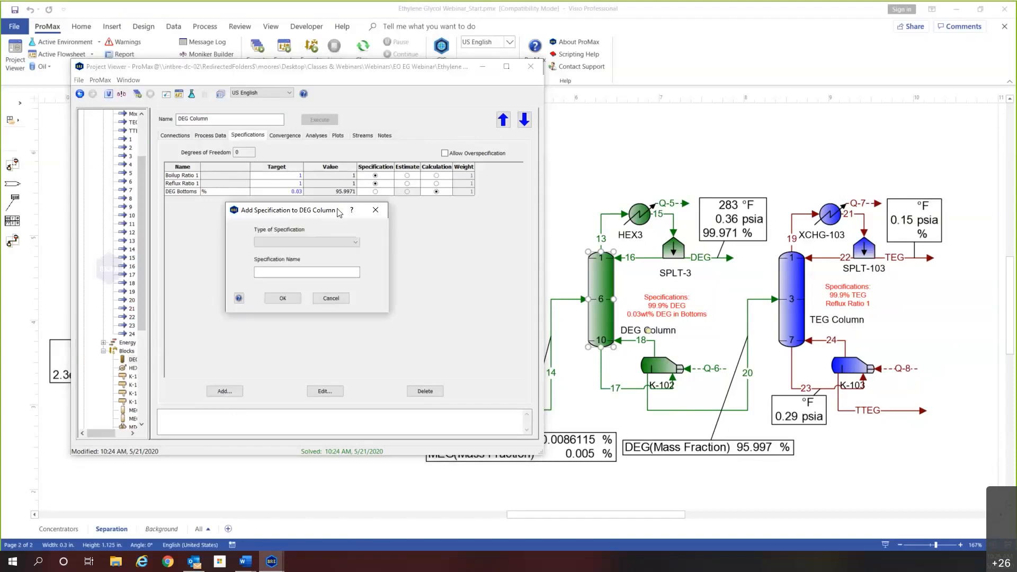
pyautogui.click(349, 242)
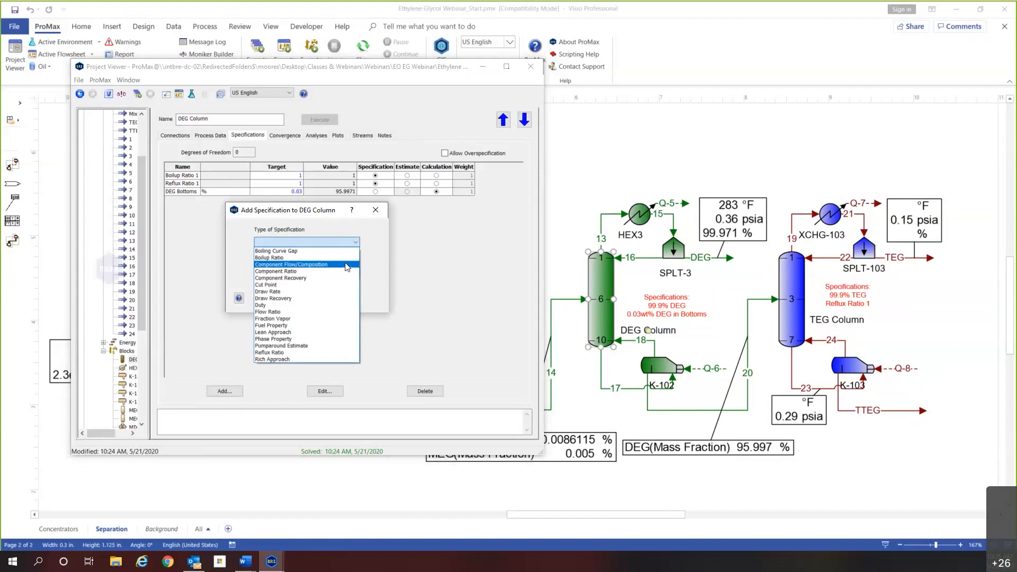
pyautogui.click(346, 264)
pyautogui.moveTo(345, 271); pyautogui.dragTo(208, 233)
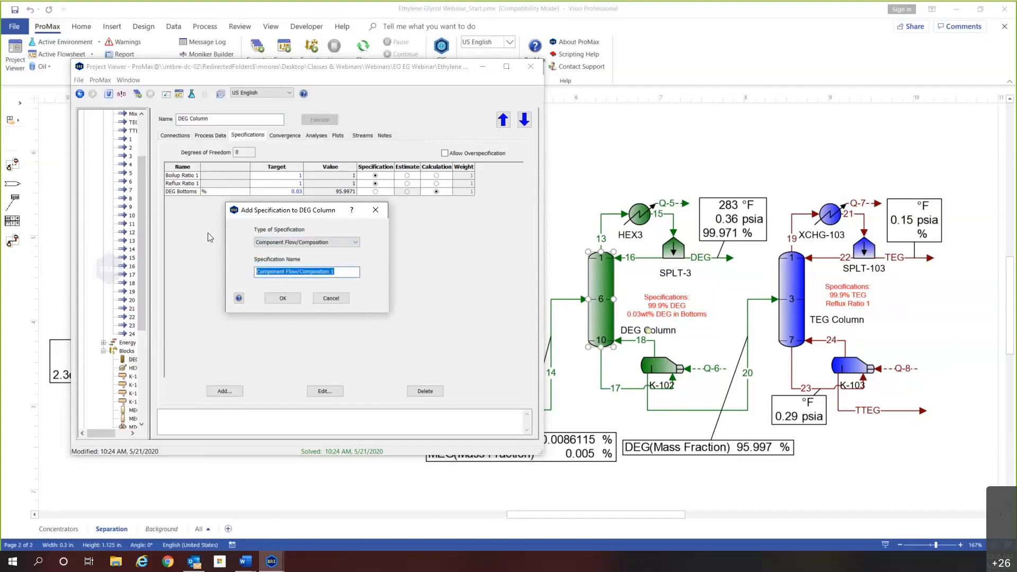
pyautogui.write('Disti')
pyautogui.press('BackSpace')
pyautogui.press('BackSpace')
pyautogui.press('BackSpace')
pyautogui.press('BackSpace')
pyautogui.write('DEG')
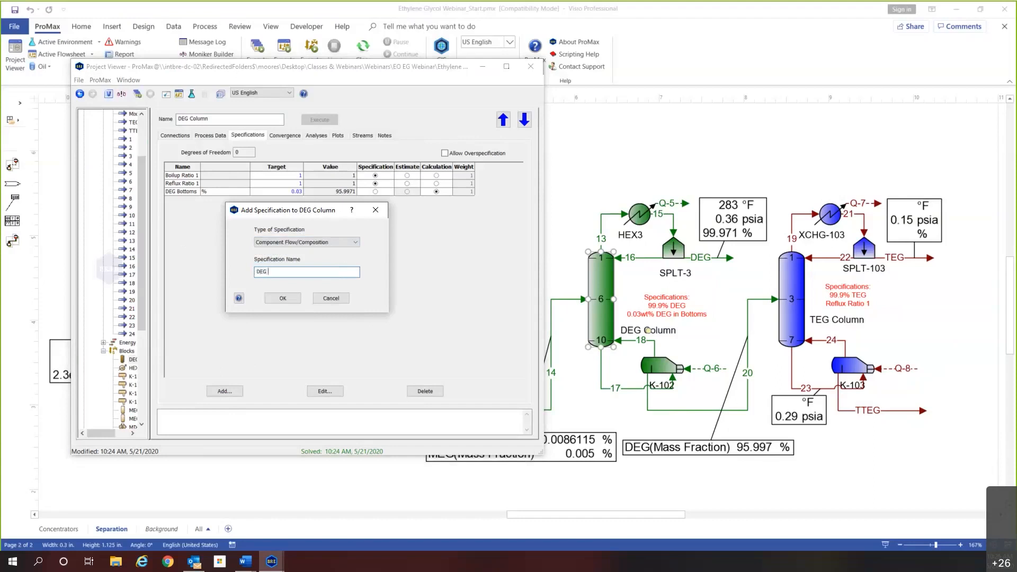
pyautogui.write(' Purity')
pyautogui.click(284, 297)
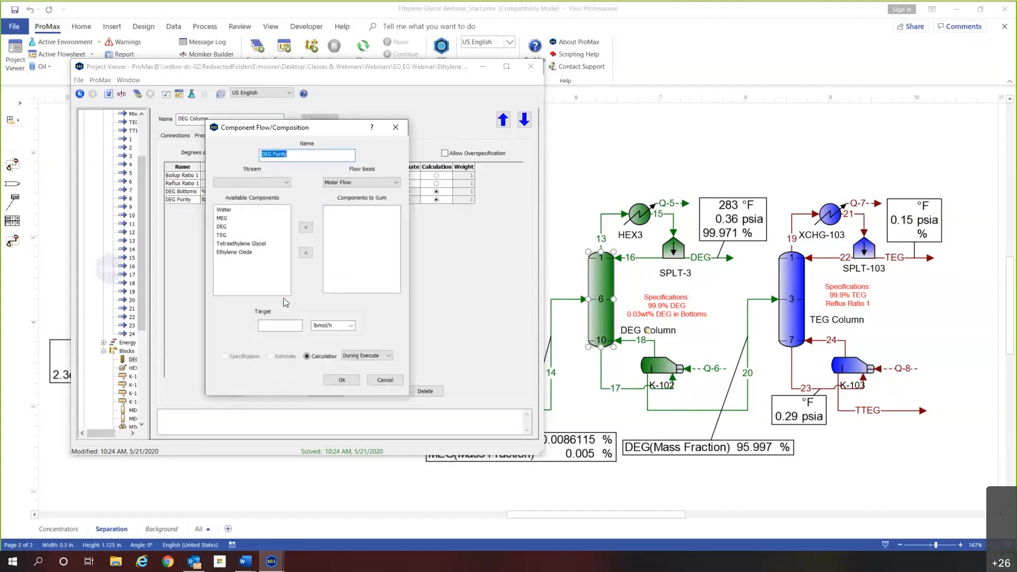
# Define DEG Purity as the mass fraction of DEG in the Distillate stream with a target of 99.9%.
pyautogui.click(269, 184)
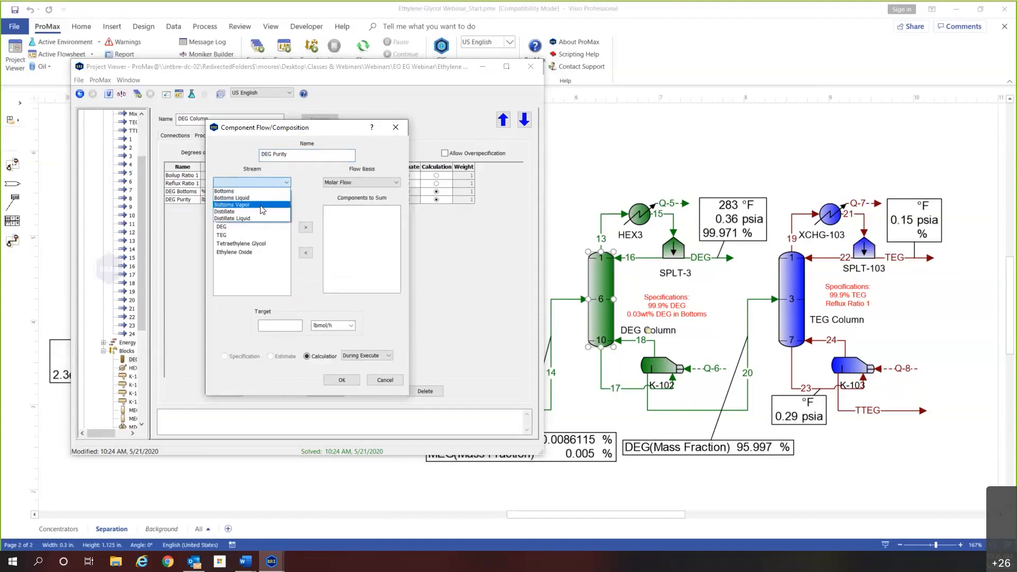
pyautogui.click(228, 211)
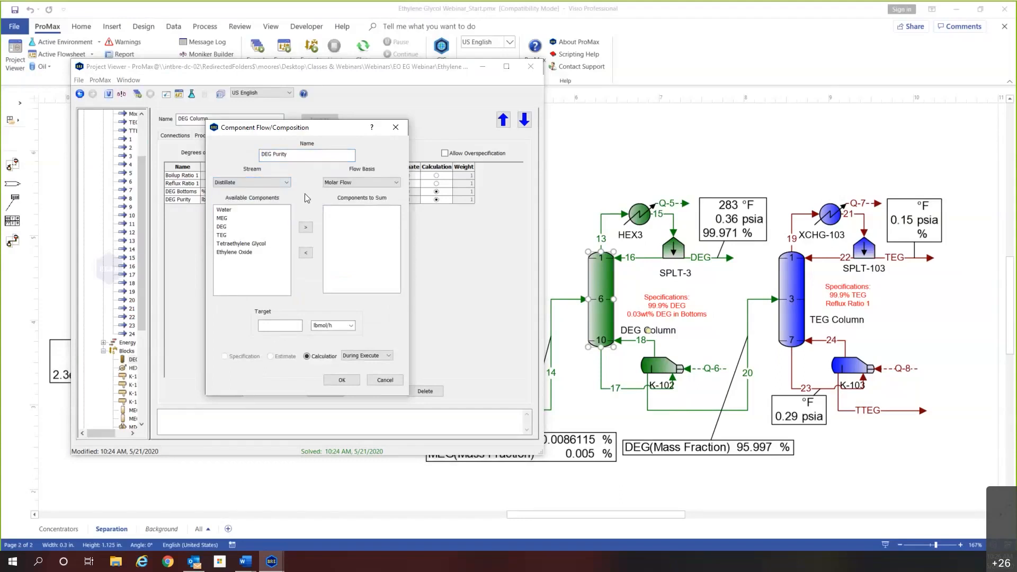
pyautogui.click(339, 183)
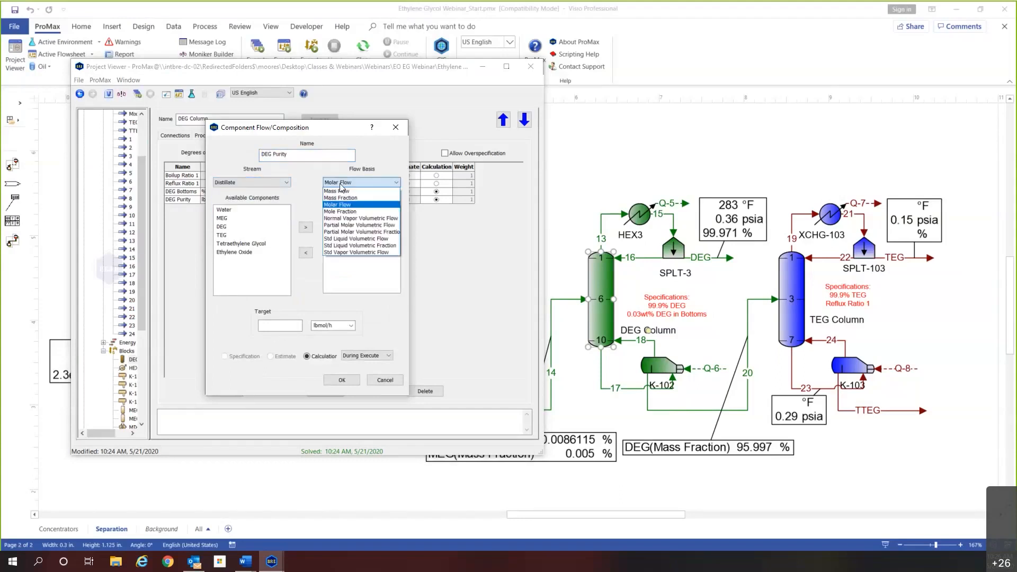
pyautogui.click(380, 198)
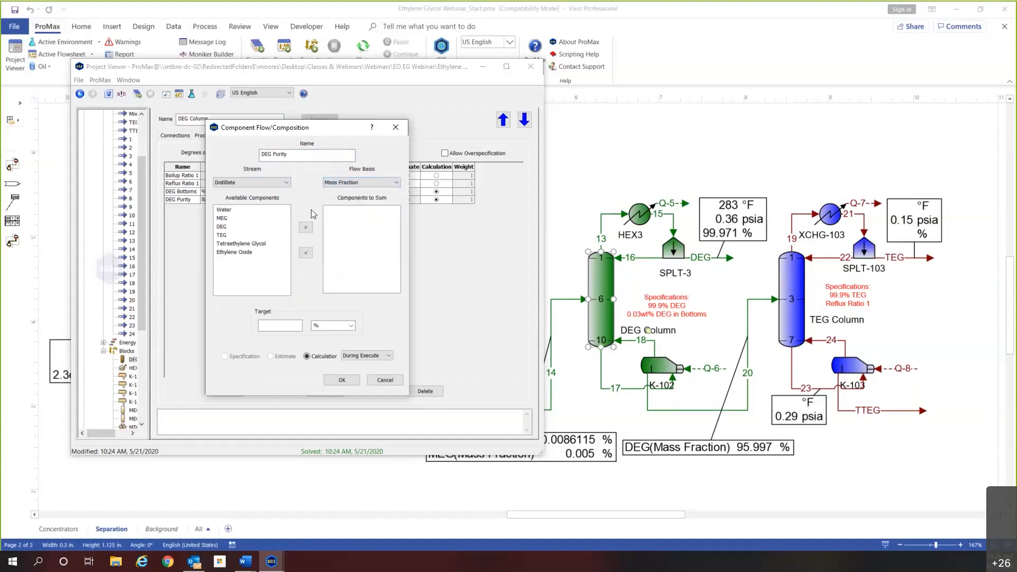
pyautogui.click(237, 227)
pyautogui.click(306, 227)
pyautogui.click(286, 324)
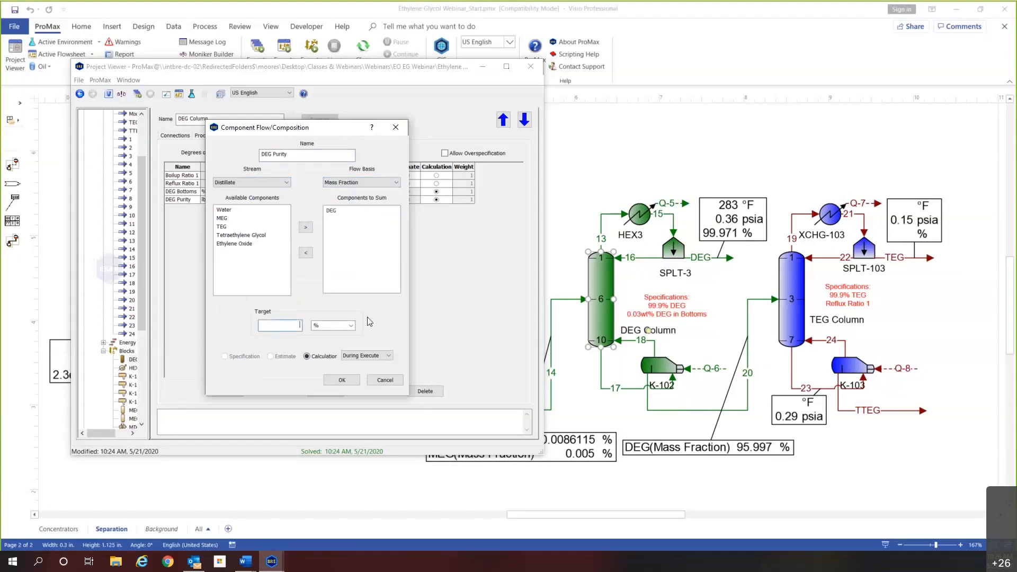
pyautogui.write('99.9')
pyautogui.click(343, 379)
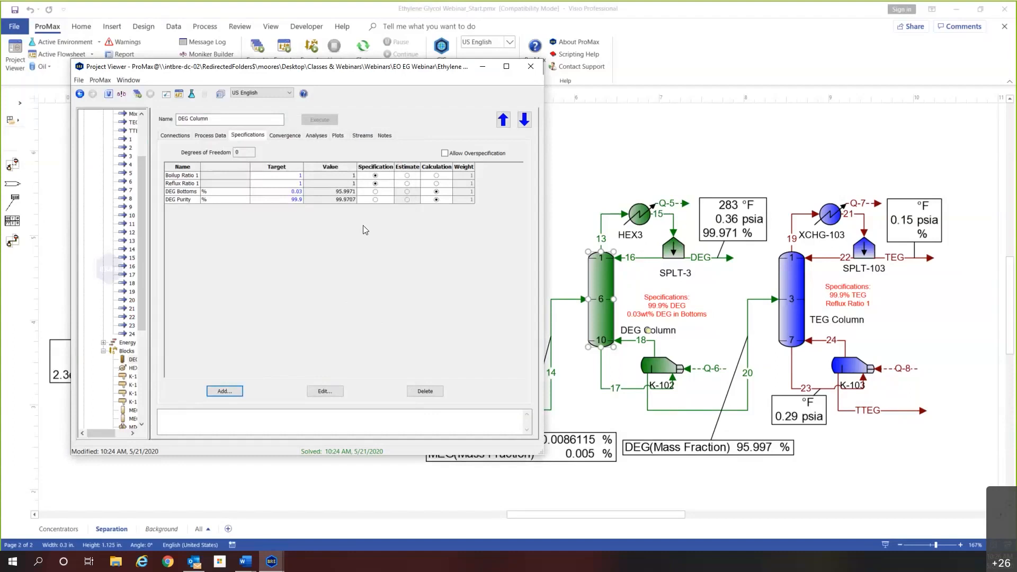
# Switch Boilup Ratio 1 and Reflux Ratio 1 to calculations, make DEG Bottoms and DEG Purity active specifications, and execute the DEG Column.
pyautogui.click(436, 175)
pyautogui.click(436, 184)
pyautogui.click(375, 192)
pyautogui.click(375, 199)
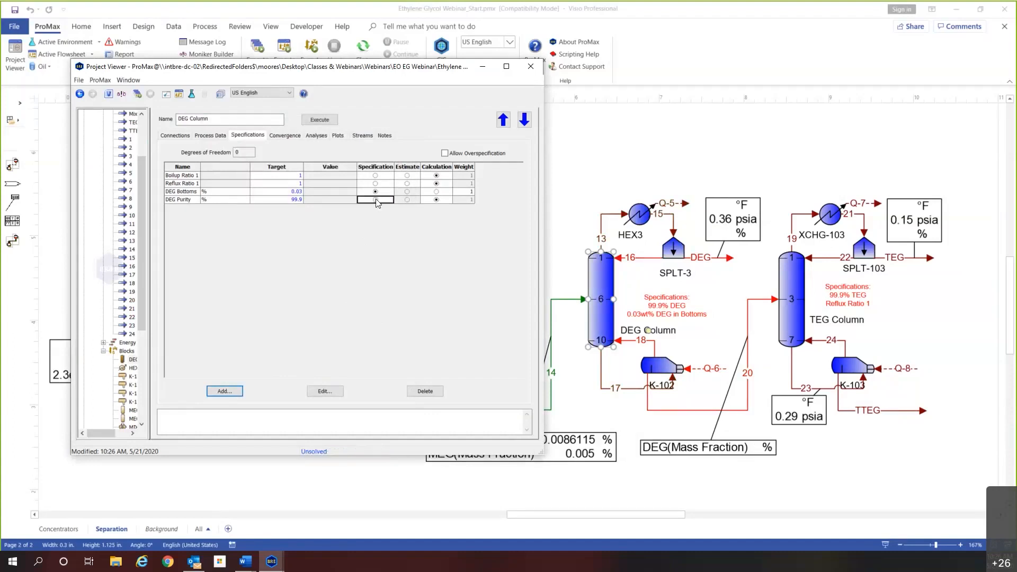
pyautogui.press('space')
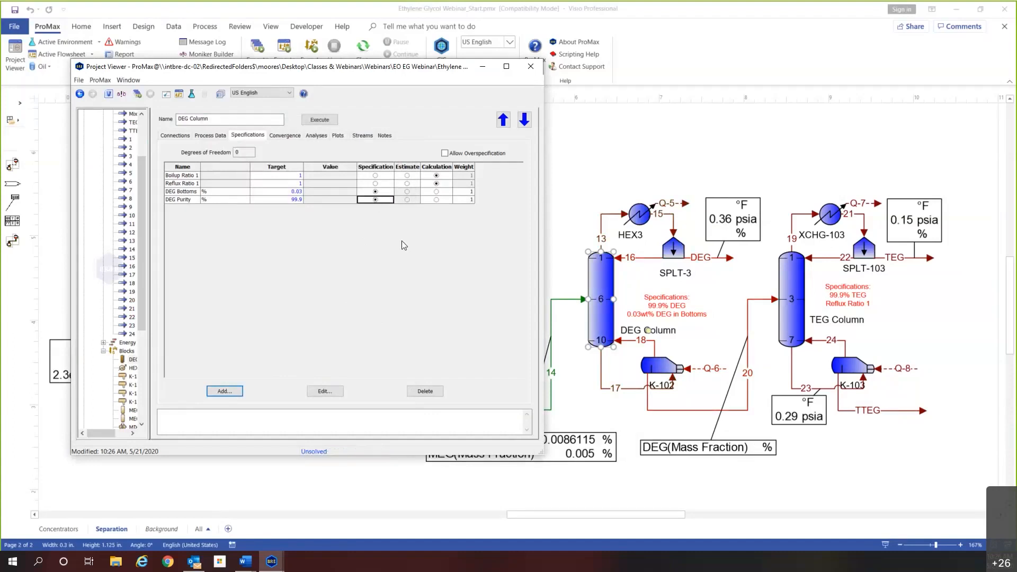
pyautogui.click(319, 121)
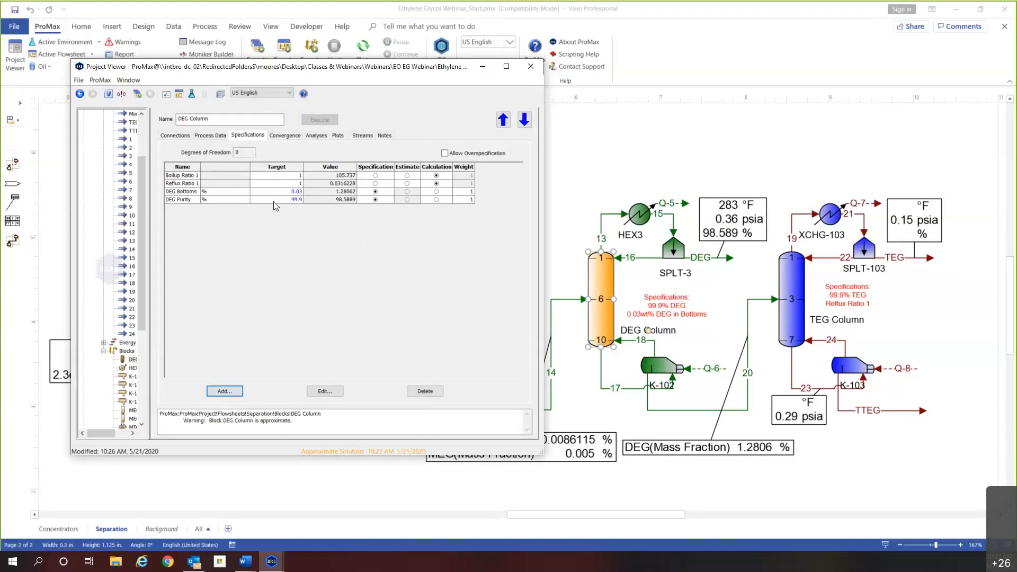
# Compare the targets and calculated values of DEG Bottoms, DEG Purity and Boilup Ratio 1 in the DEG Column.
pyautogui.moveTo(280, 192); pyautogui.dragTo(336, 200)
pyautogui.click(335, 199)
pyautogui.hotkey('shift', 'Left')
pyautogui.click(342, 200)
pyautogui.click(298, 199)
pyautogui.click(328, 191)
pyautogui.hotkey('shift', 'Left')
pyautogui.moveTo(350, 195)
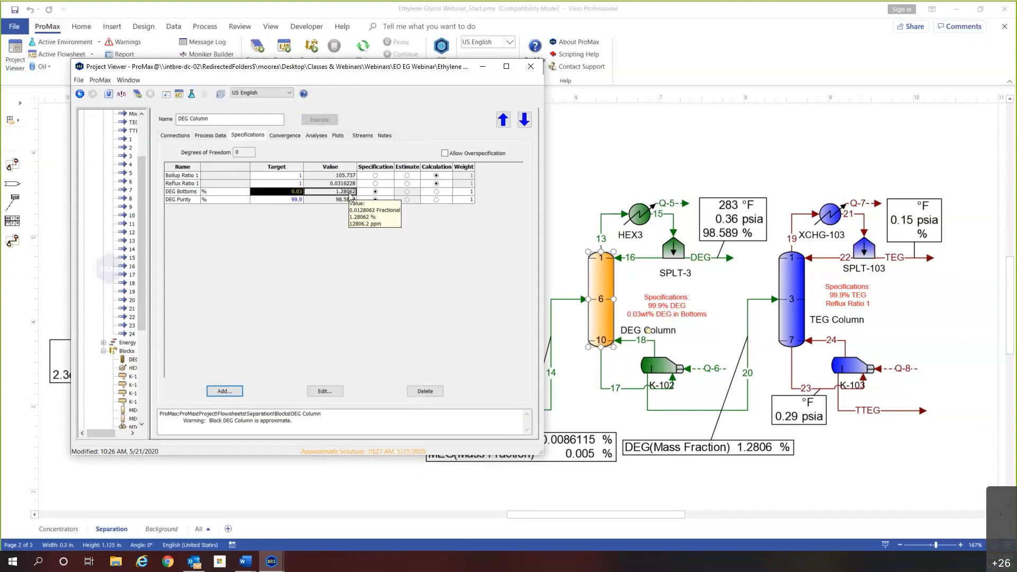
pyautogui.moveTo(280, 176); pyautogui.dragTo(339, 177)
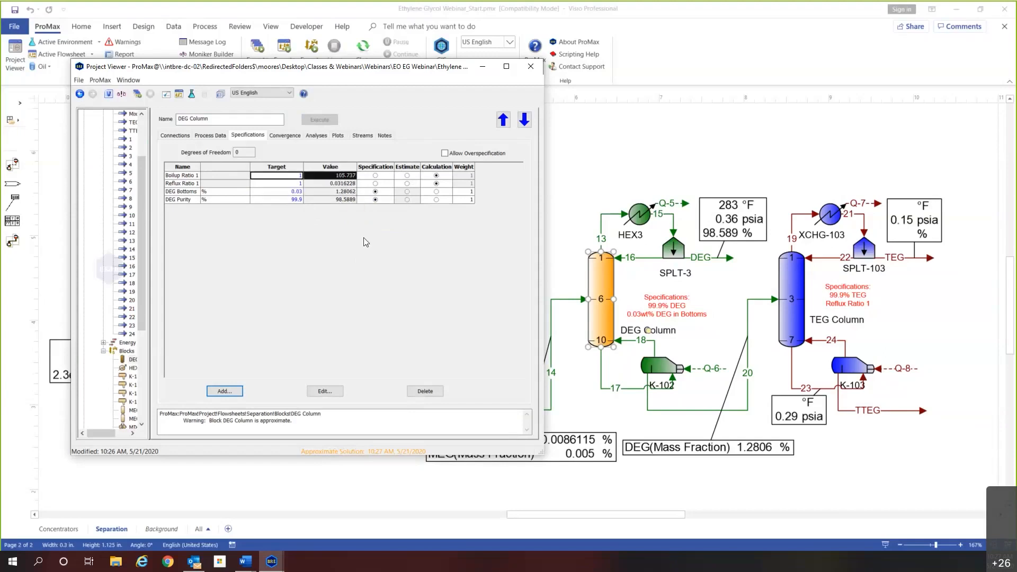
# Try to make Boilup Ratio 1 an active specification of the DEG Column alongside the two DEG composition specifications.
pyautogui.click(325, 176)
pyautogui.click(290, 179)
pyautogui.click(375, 176)
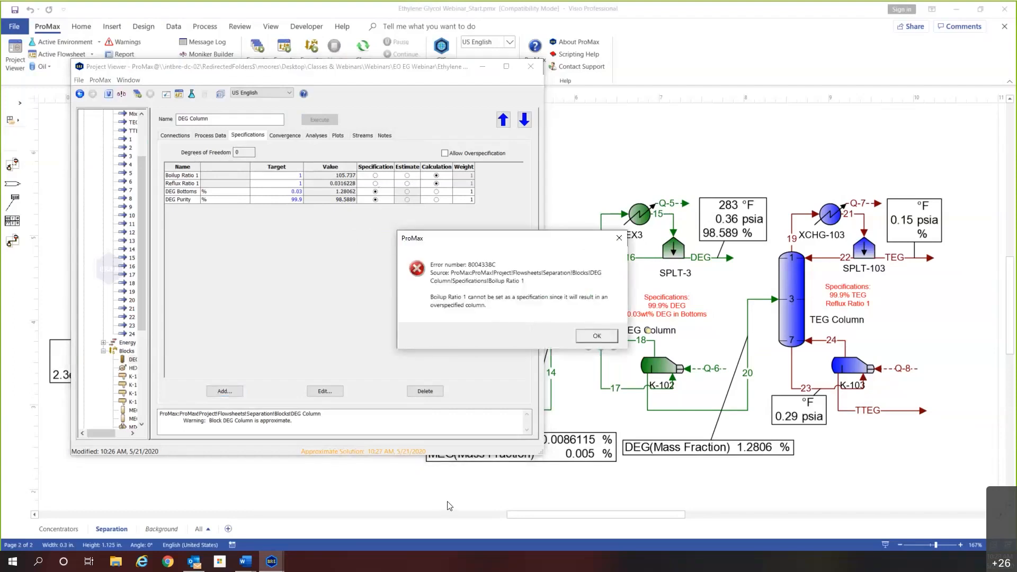
pyautogui.click(592, 336)
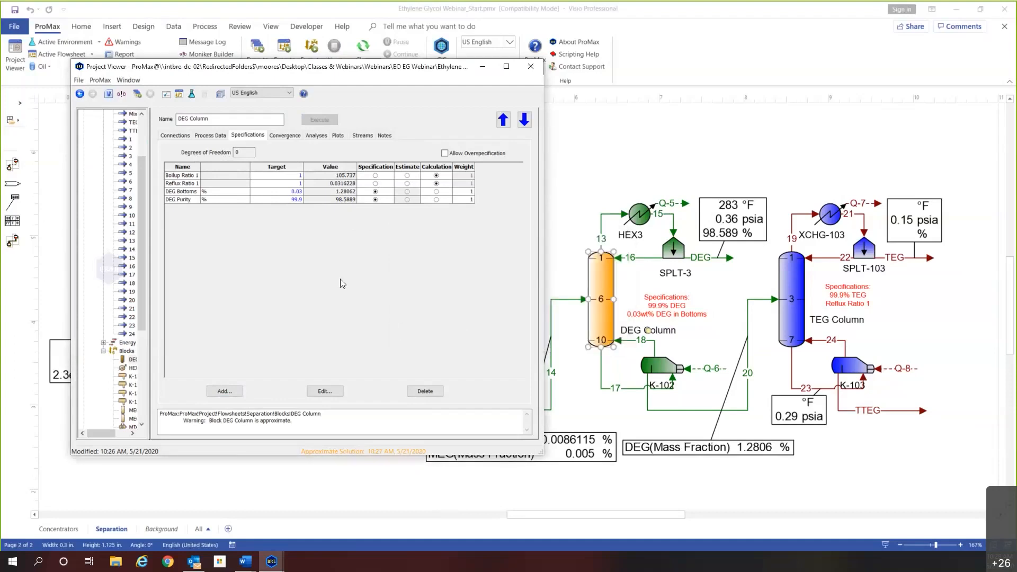
# Set the Boilup Ratio 1 target to 100, use it as an estimate, and execute the DEG Column.
pyautogui.click(298, 176)
pyautogui.write('100')
pyautogui.click(332, 184)
pyautogui.click(407, 175)
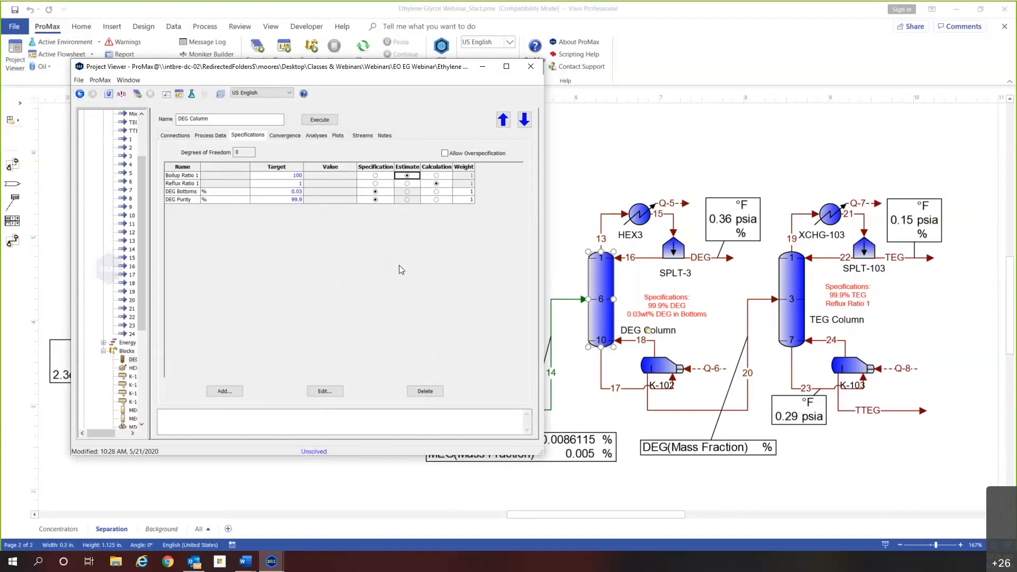
pyautogui.click(326, 121)
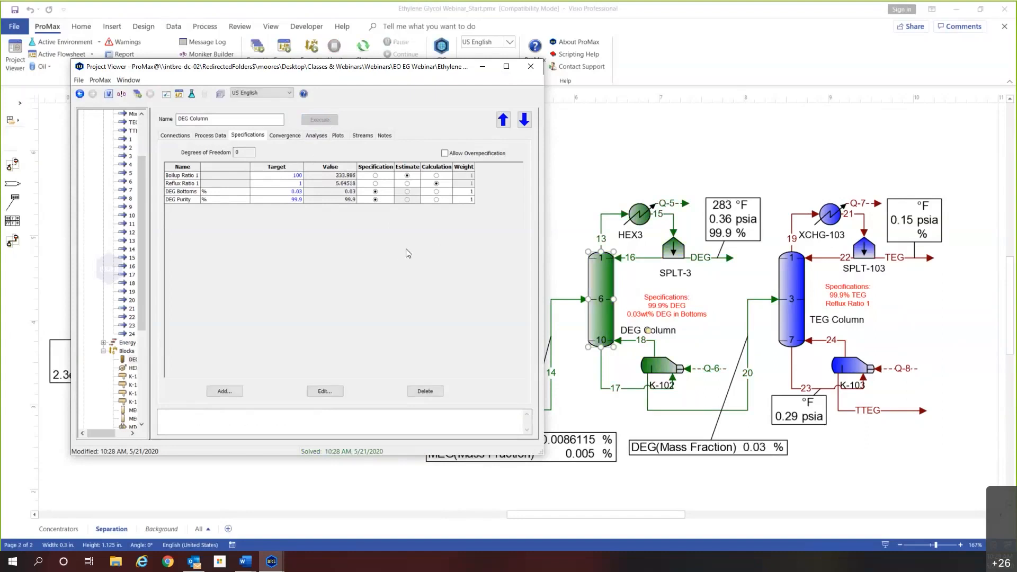
# Compare the DEG Column's solved values with its targets, return to the drawing, and execute the whole flowsheet.
pyautogui.click(335, 176)
pyautogui.click(335, 193)
pyautogui.moveTo(334, 193); pyautogui.dragTo(336, 200)
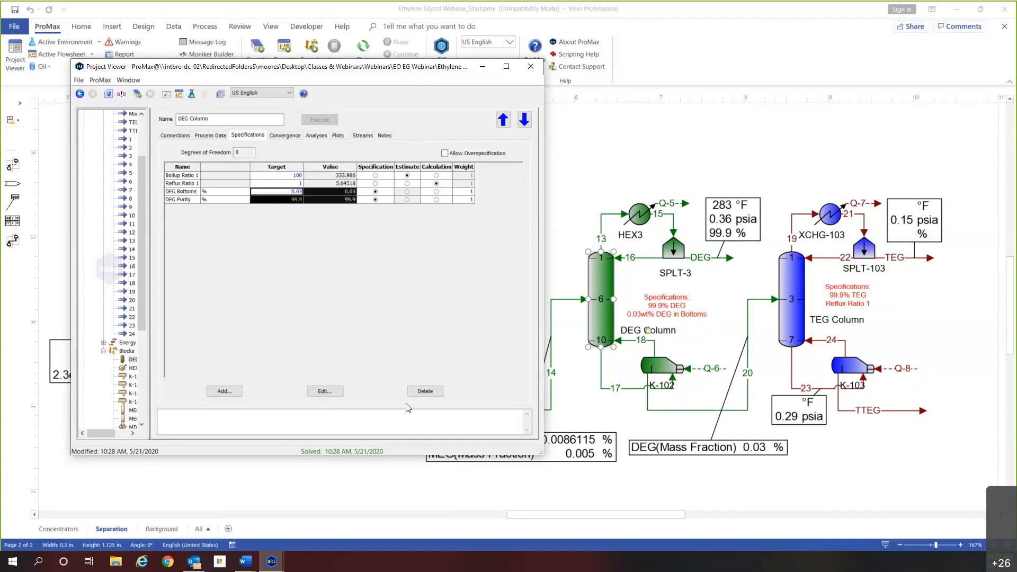
pyautogui.click(247, 200)
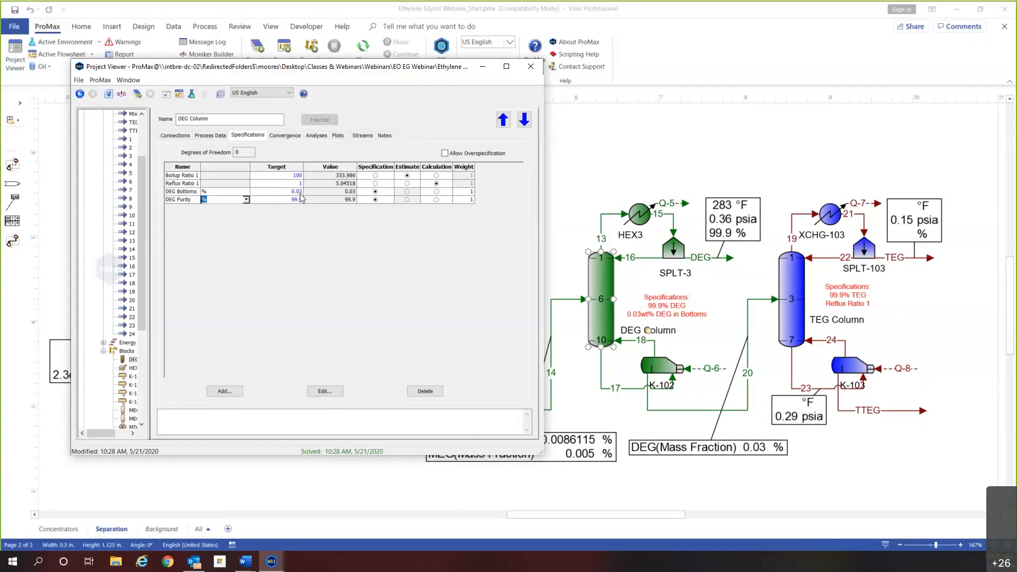
pyautogui.click(301, 197)
pyautogui.hotkey('alt', 'F4')
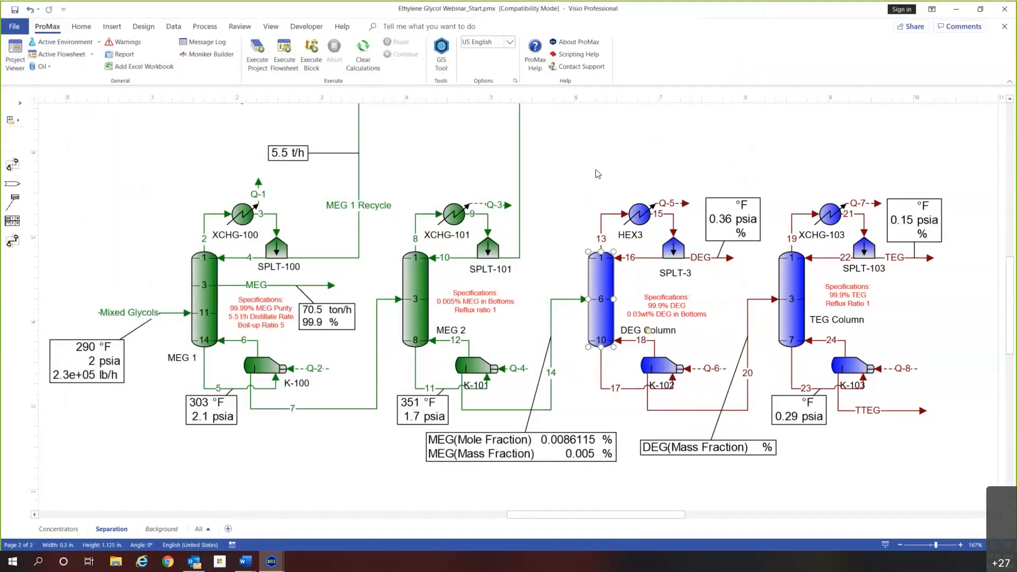
pyautogui.click(288, 49)
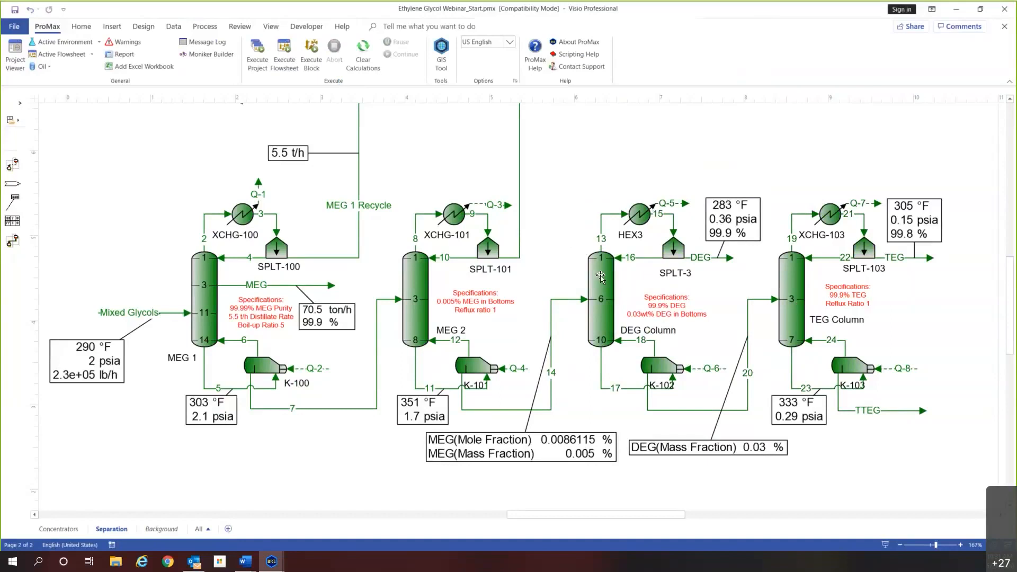
# Check the TEG Column's add-ons, pressure change and stage pressures, and review its specifications.
pyautogui.doubleClick(788, 285)
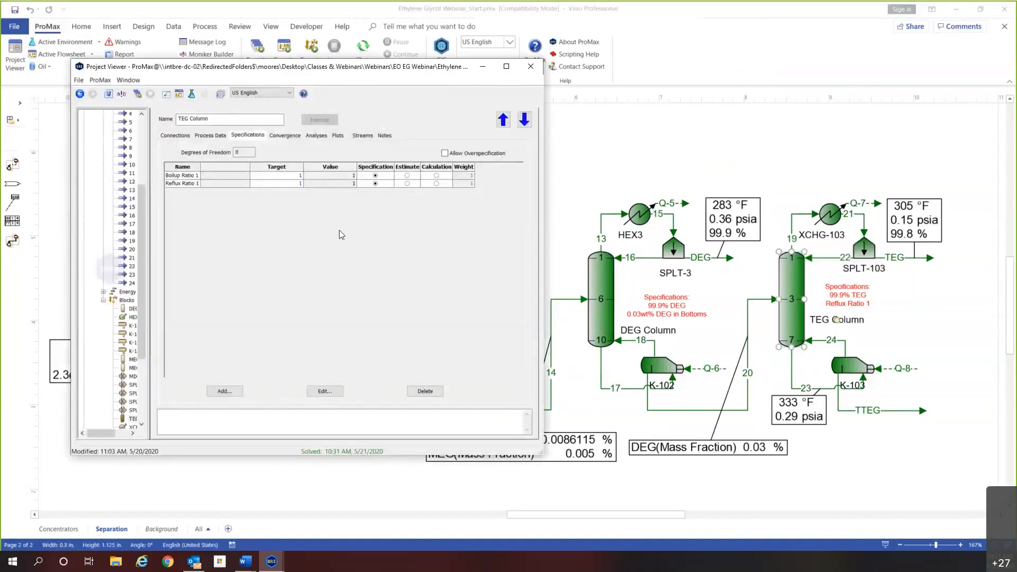
pyautogui.click(195, 136)
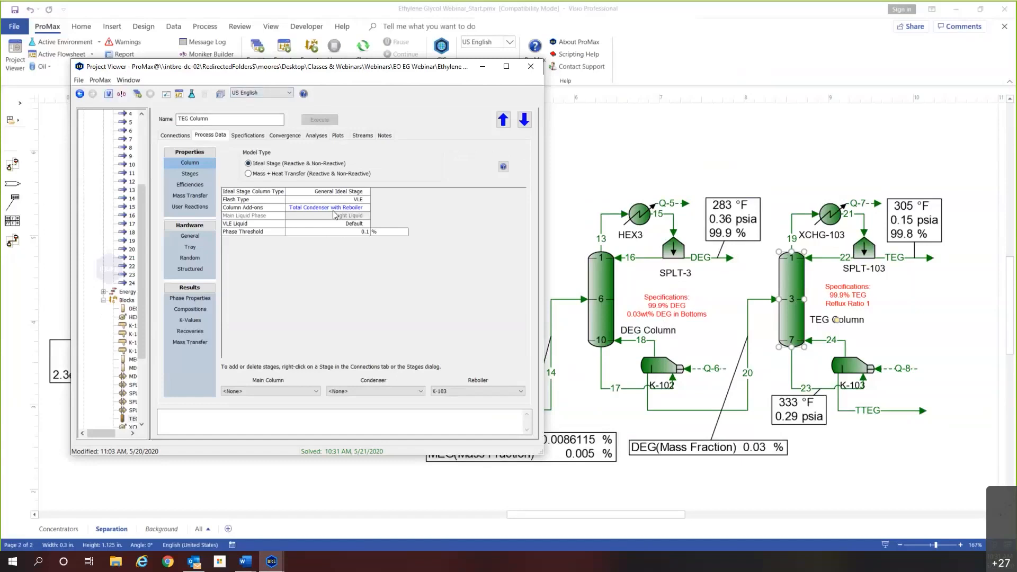
pyautogui.click(189, 174)
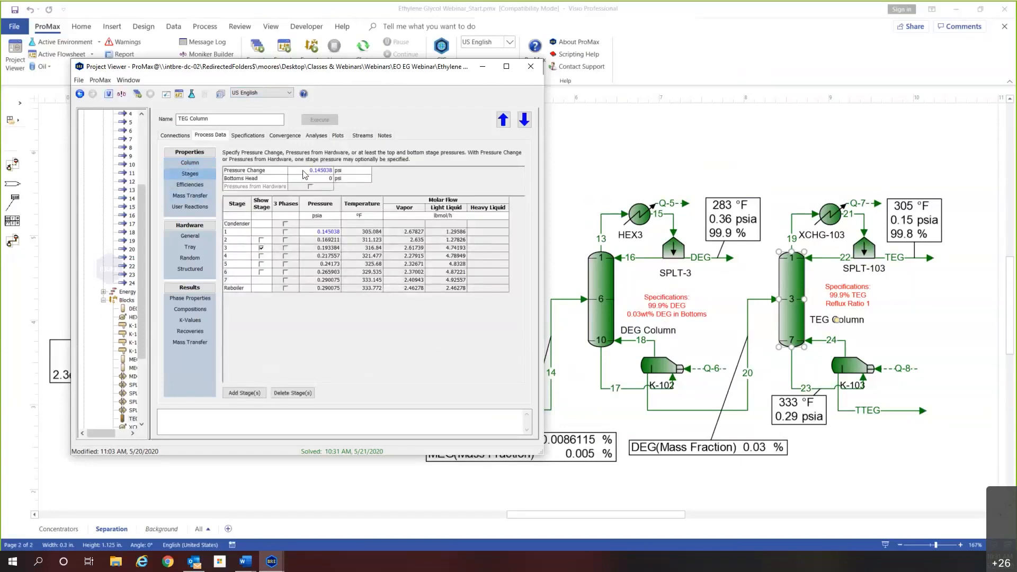
pyautogui.moveTo(326, 200)
pyautogui.click(336, 233)
pyautogui.moveTo(371, 269)
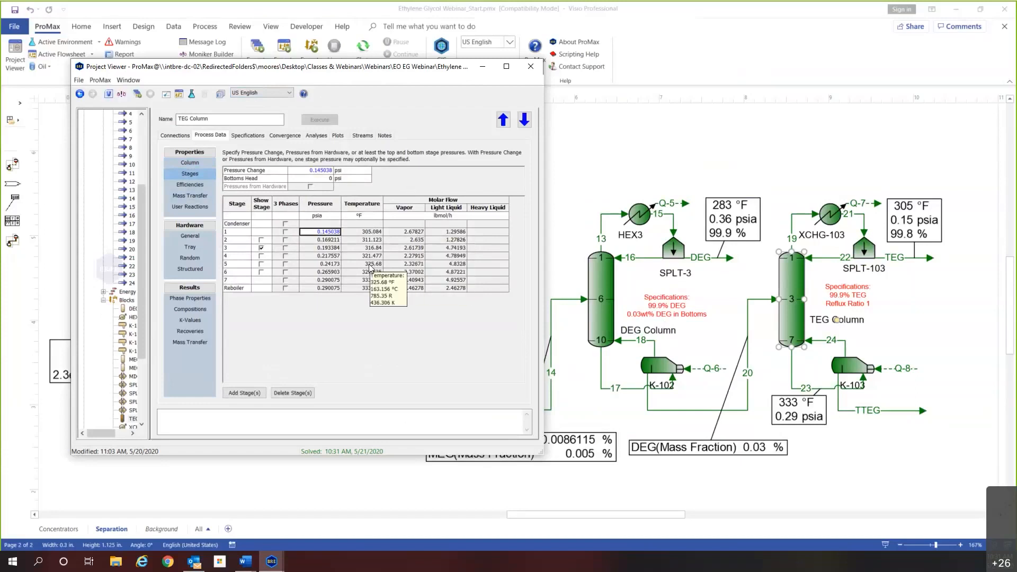
pyautogui.click(248, 135)
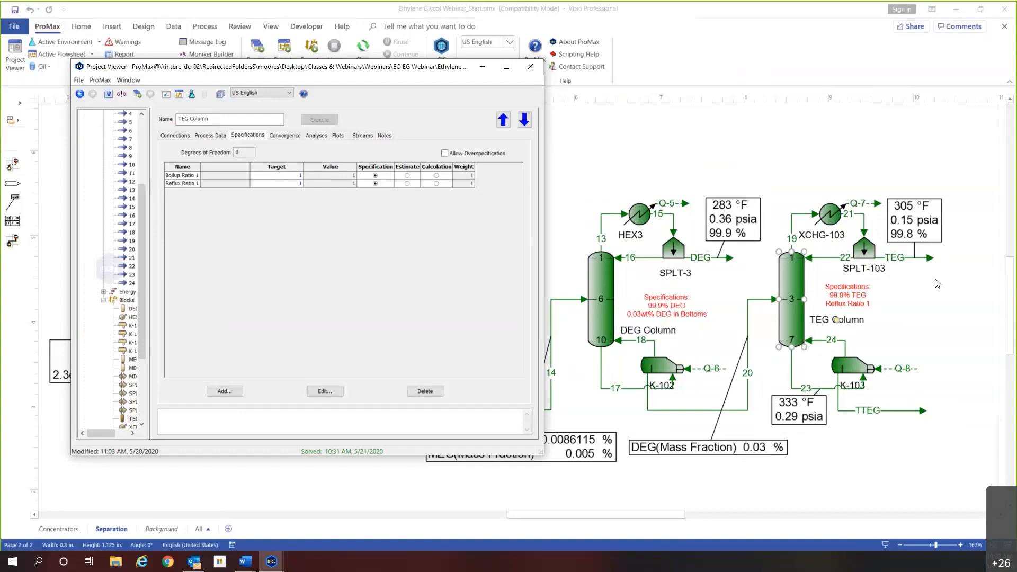
# Examine the mass fraction composition of the TEG product stream, particularly its TEG content, and return to the flowsheet.
pyautogui.click(908, 258)
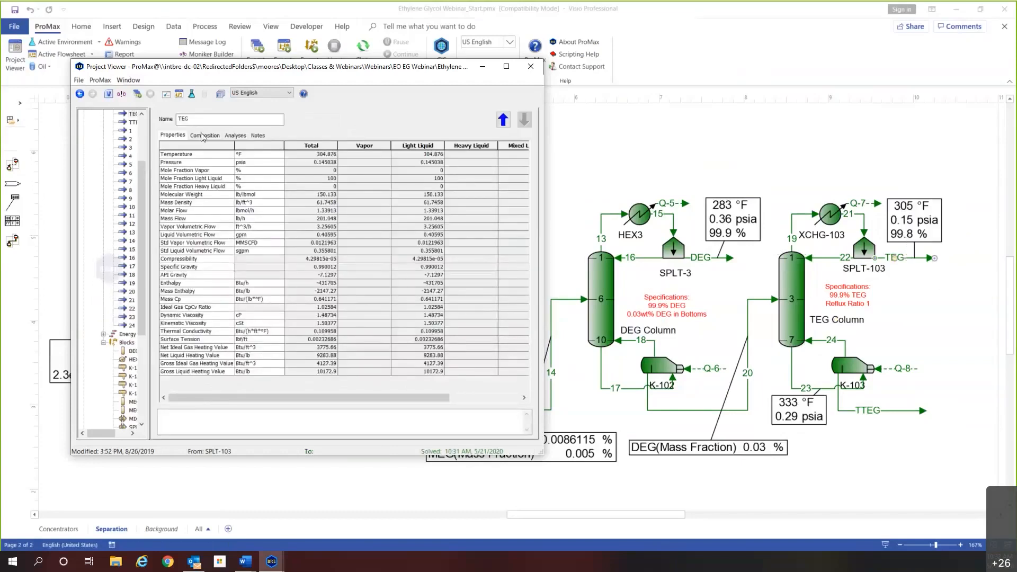
pyautogui.click(202, 136)
pyautogui.click(348, 339)
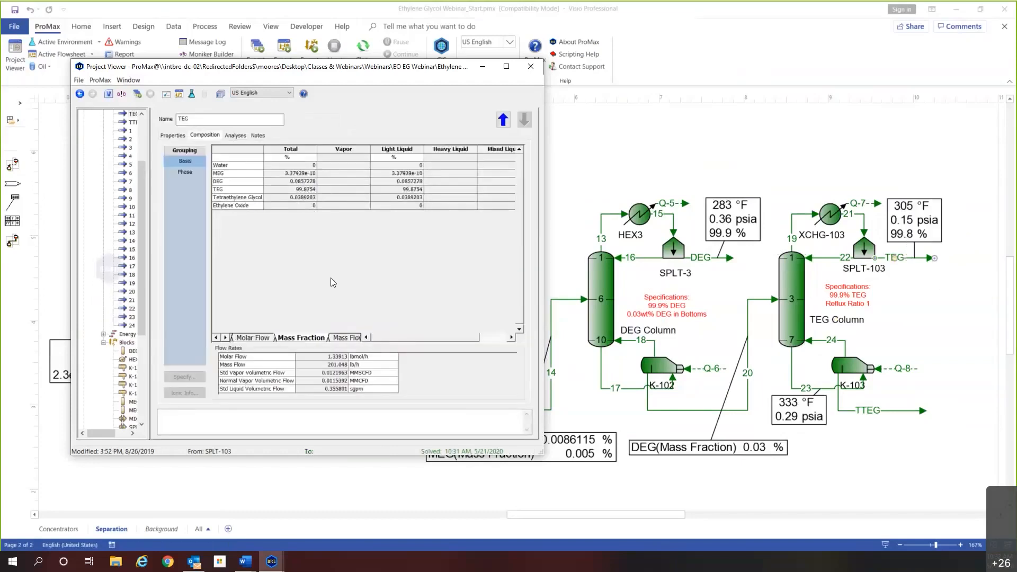
pyautogui.click(348, 338)
pyautogui.click(265, 337)
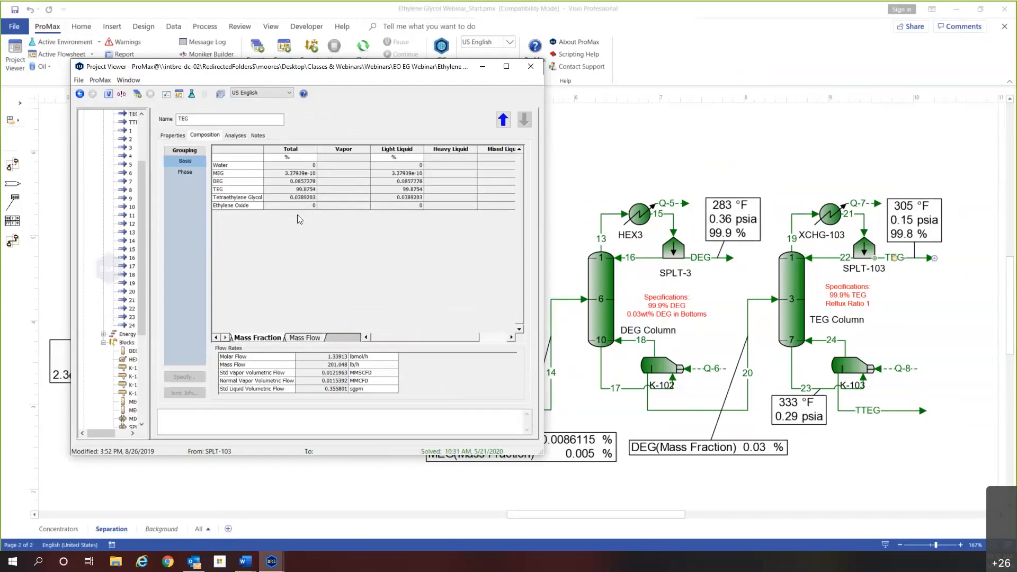
pyautogui.scroll(3, 297, 214)
pyautogui.click(340, 219)
pyautogui.click(340, 211)
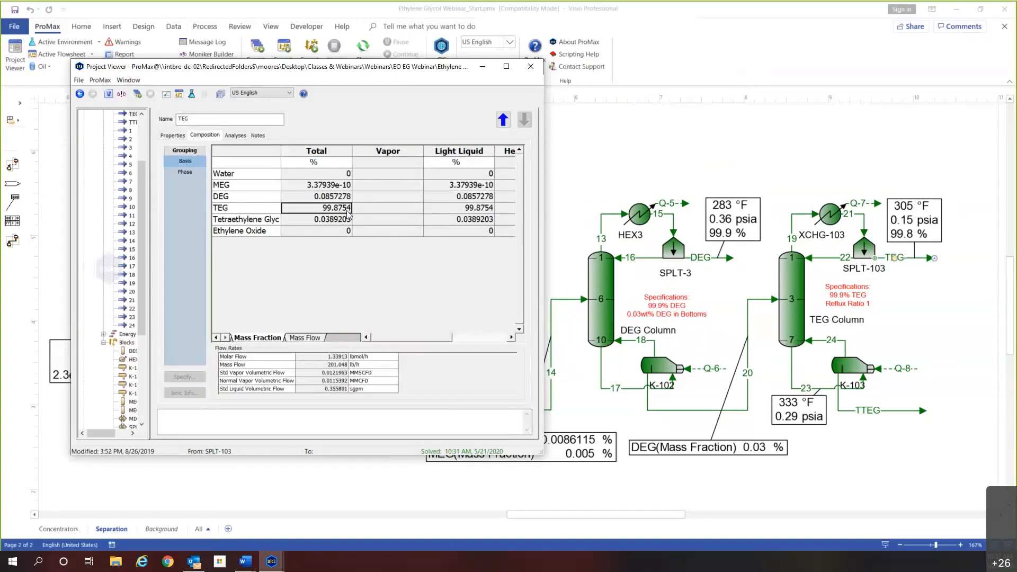
pyautogui.click(530, 66)
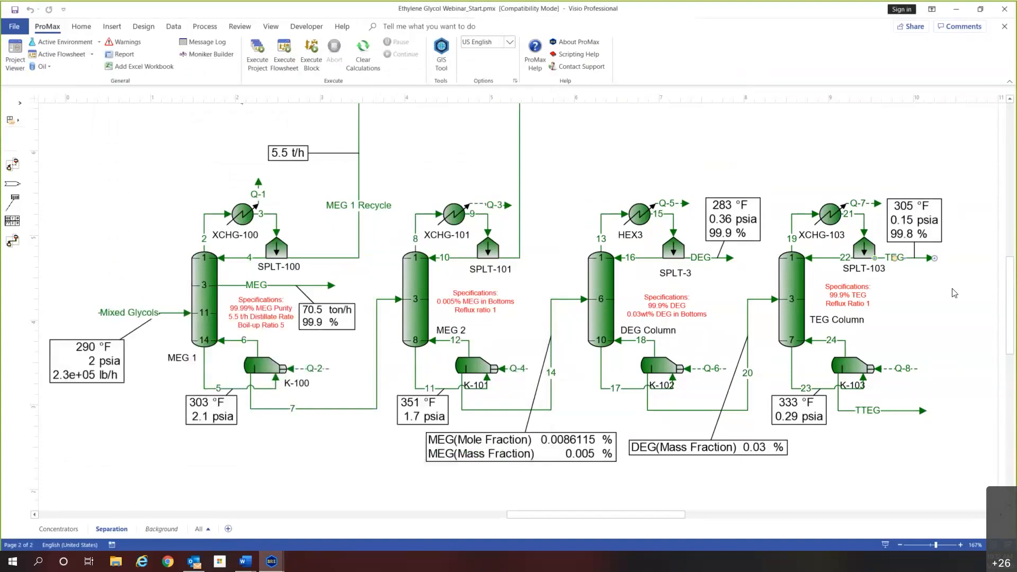
# Examine the mass fraction composition of the TTEG stream, particularly its TEG content, and return to the flowsheet.
pyautogui.doubleClick(879, 411)
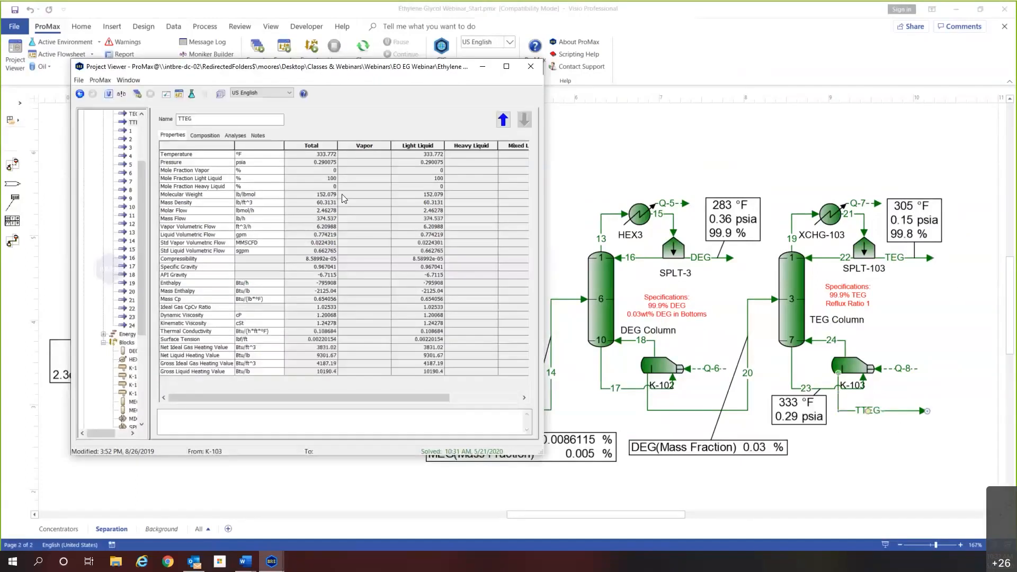
pyautogui.click(203, 136)
pyautogui.scroll(4, 426, 265)
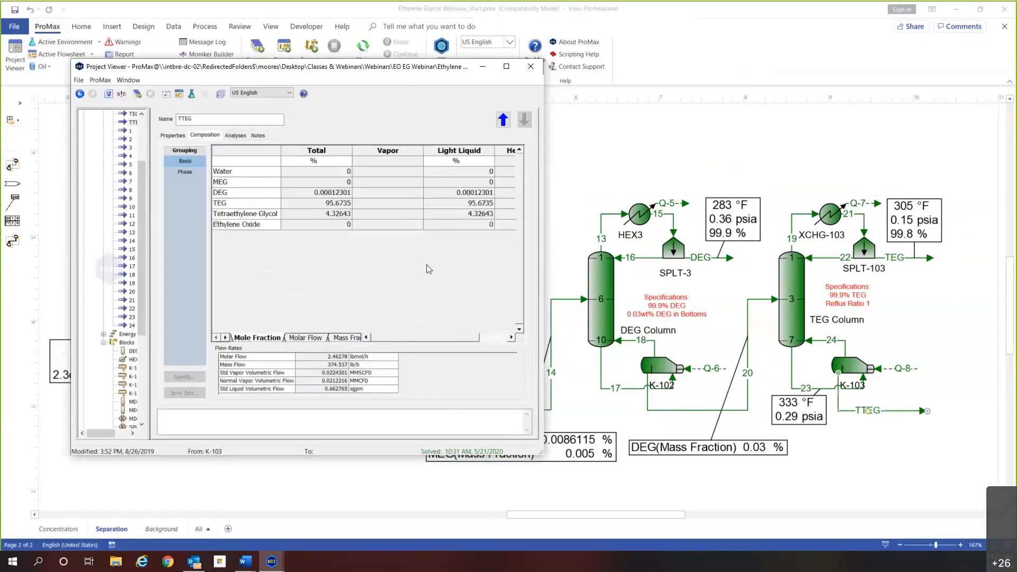
pyautogui.click(344, 338)
pyautogui.scroll(4, 342, 289)
pyautogui.scroll(2, 344, 292)
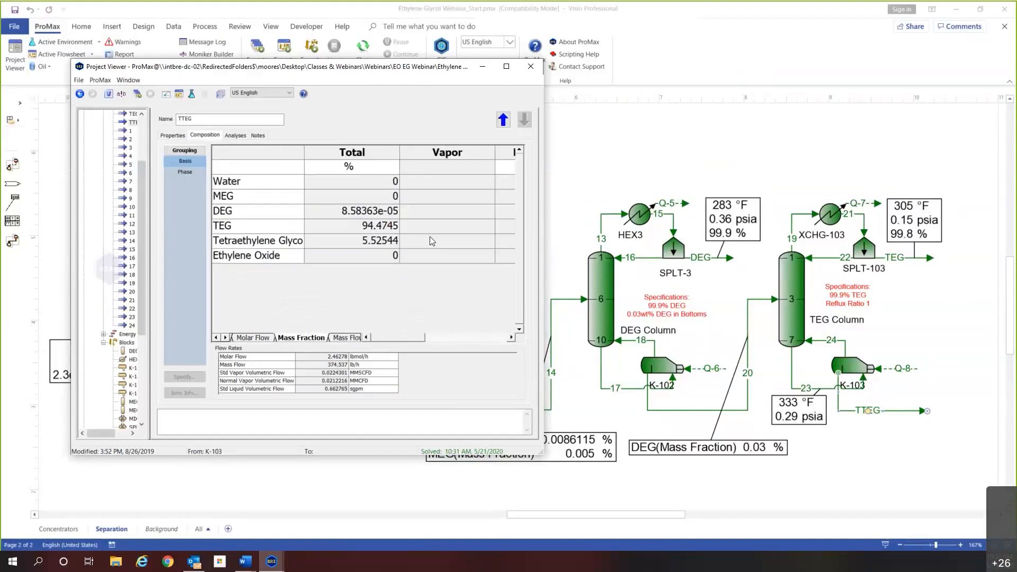
pyautogui.click(349, 223)
pyautogui.moveTo(266, 229); pyautogui.dragTo(346, 231)
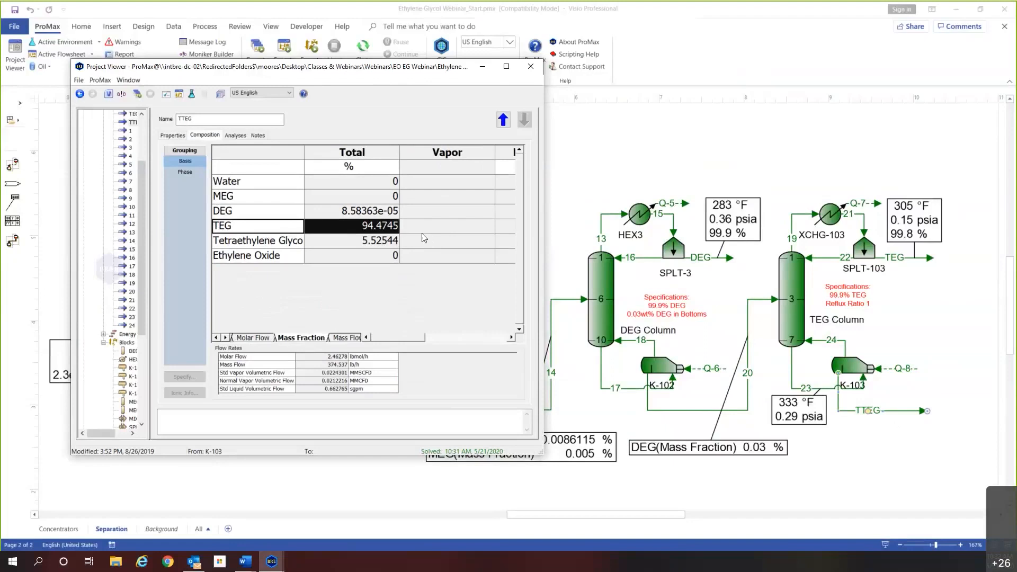
pyautogui.click(545, 72)
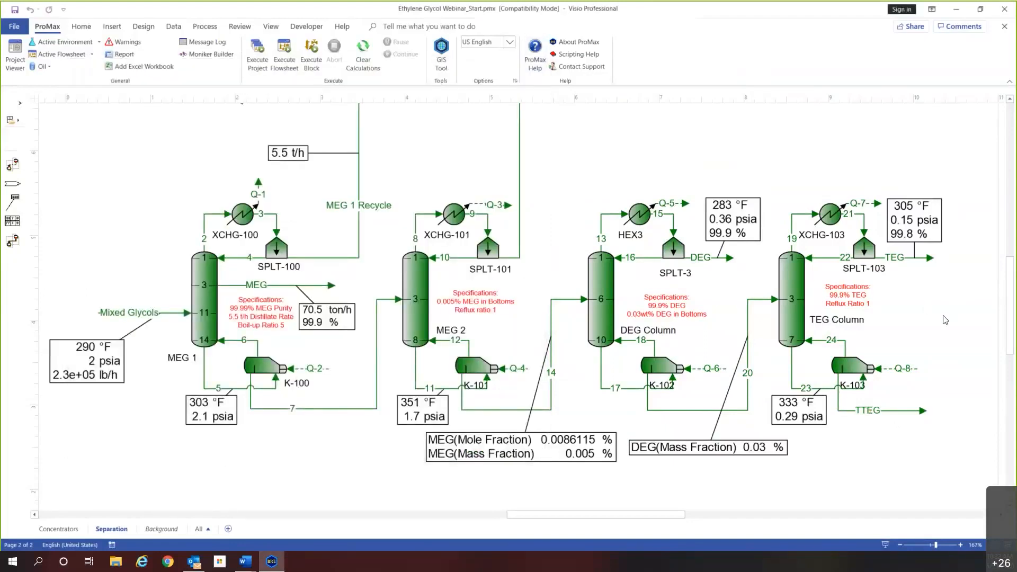
# Add a Component Flow/Composition specification named TEG Purity to the TEG Column.
pyautogui.doubleClick(798, 304)
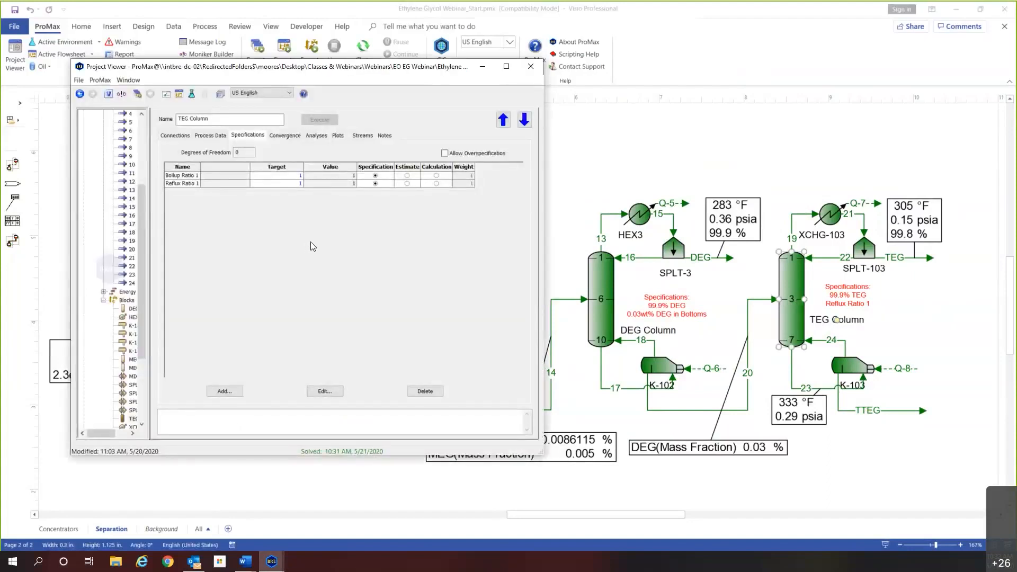
pyautogui.click(224, 391)
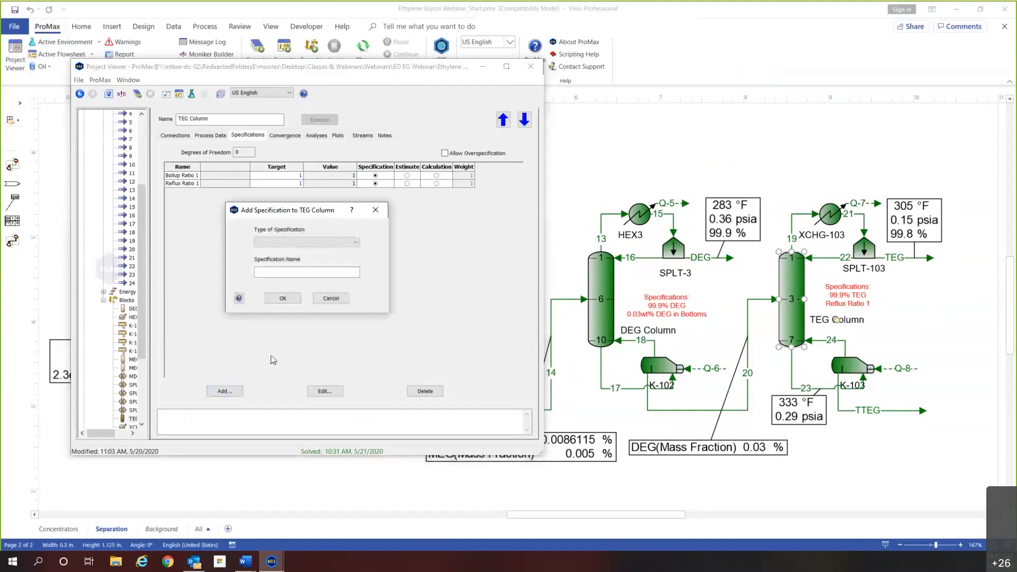
pyautogui.click(309, 242)
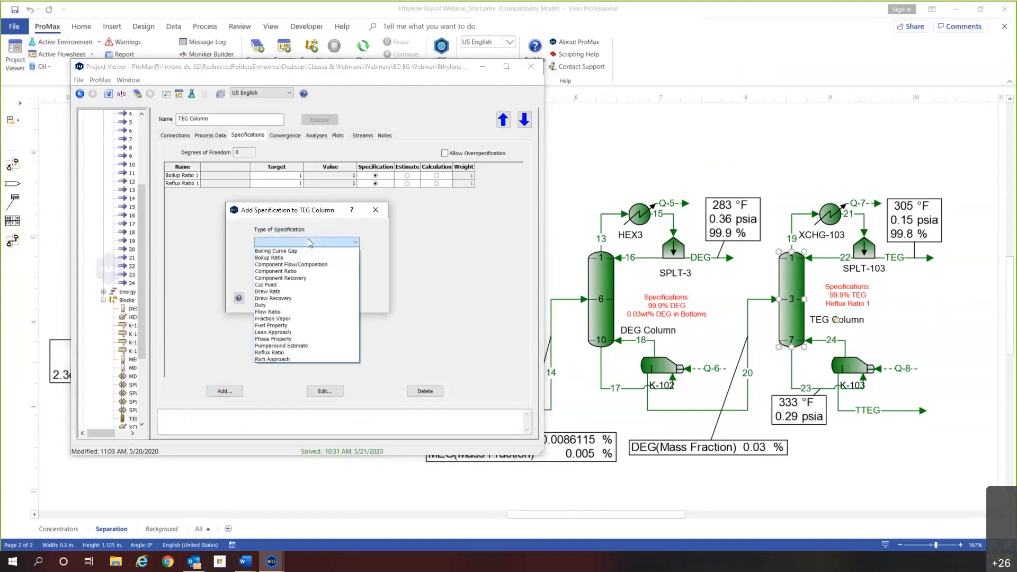
pyautogui.click(325, 266)
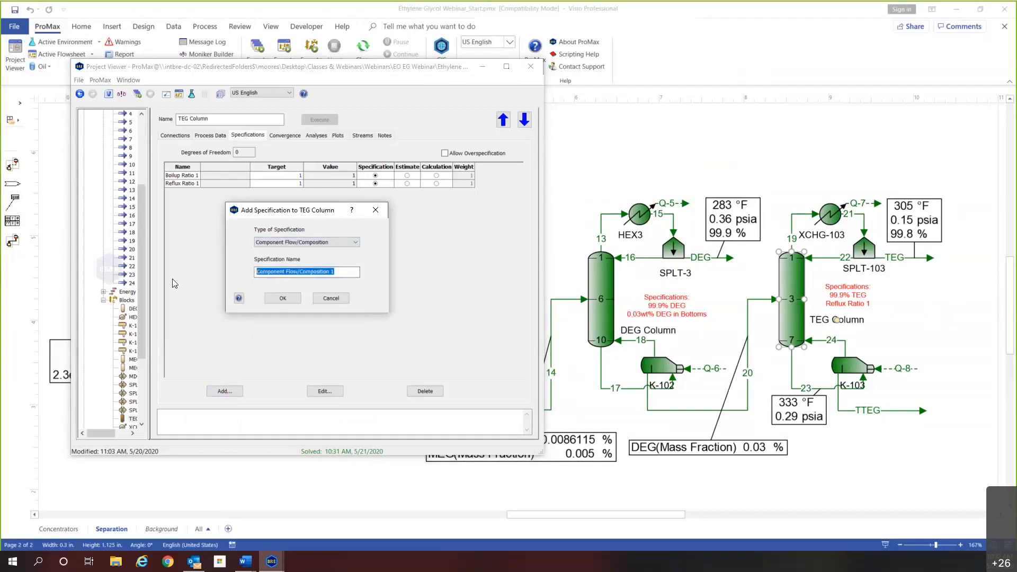
pyautogui.write('TEG Pur')
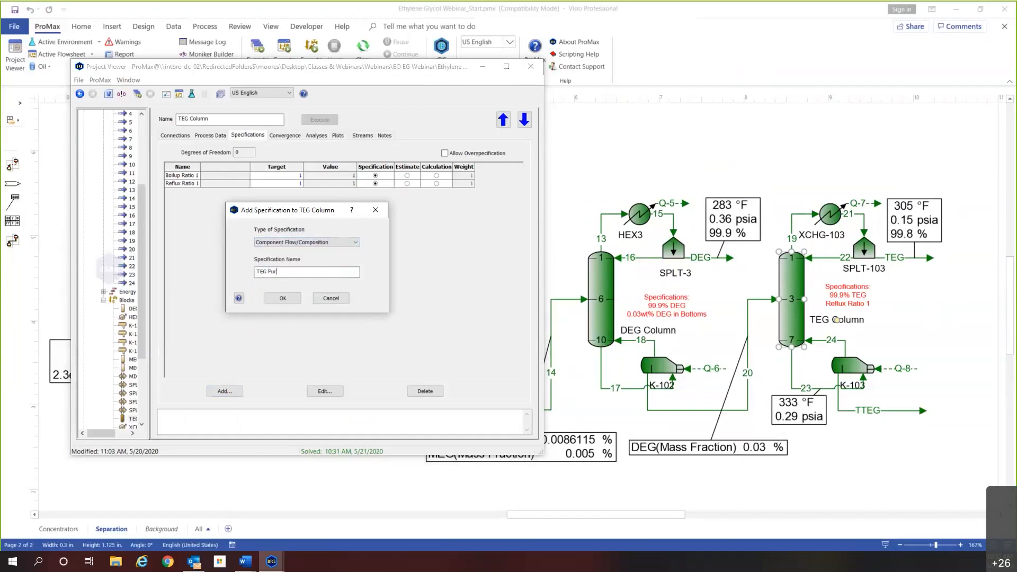
pyautogui.write('ity')
pyautogui.click(282, 298)
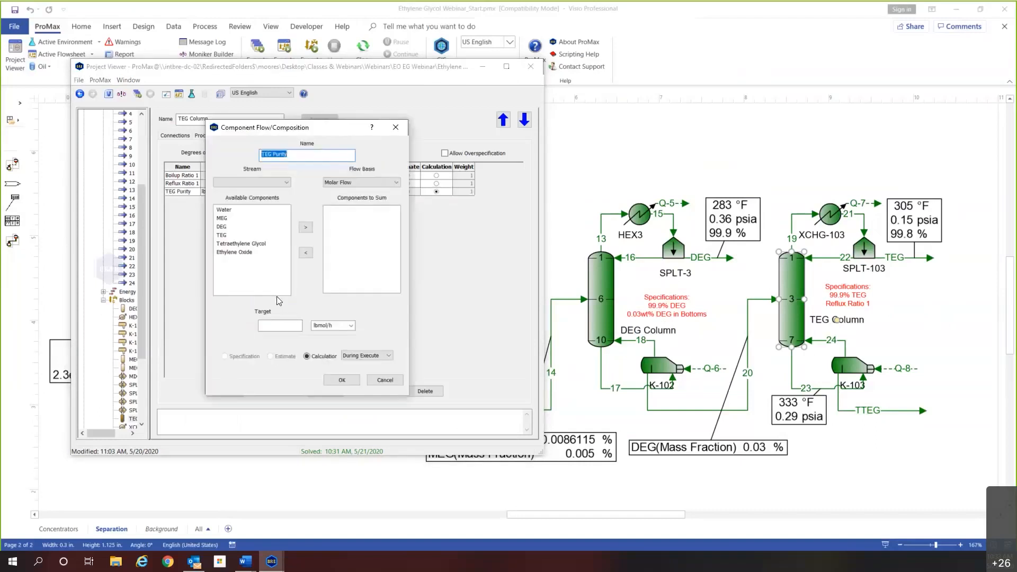
# Define TEG Purity as the TEG mass fraction in the Distillate stream with a target of 99.9%.
pyautogui.click(249, 182)
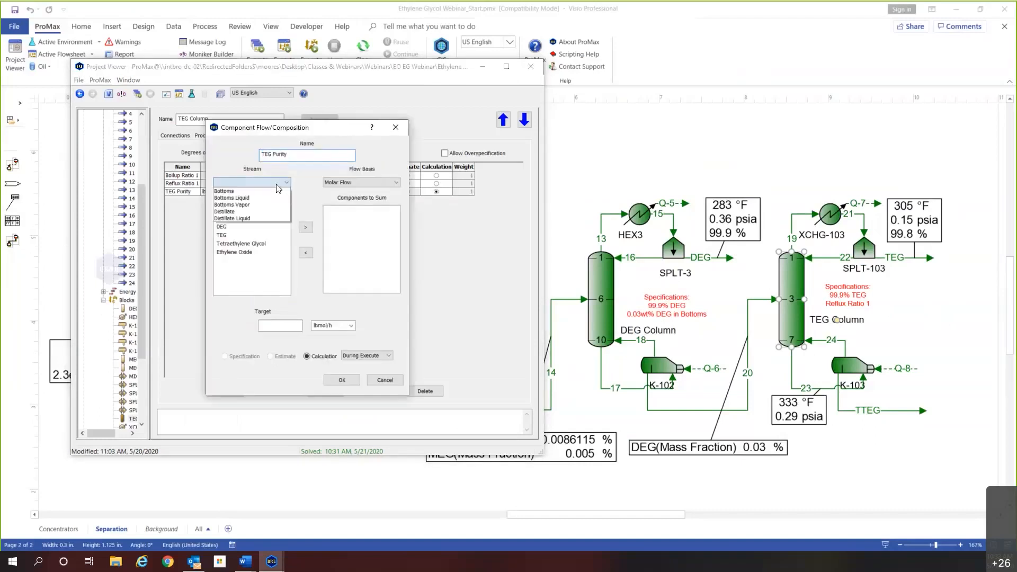
pyautogui.click(261, 211)
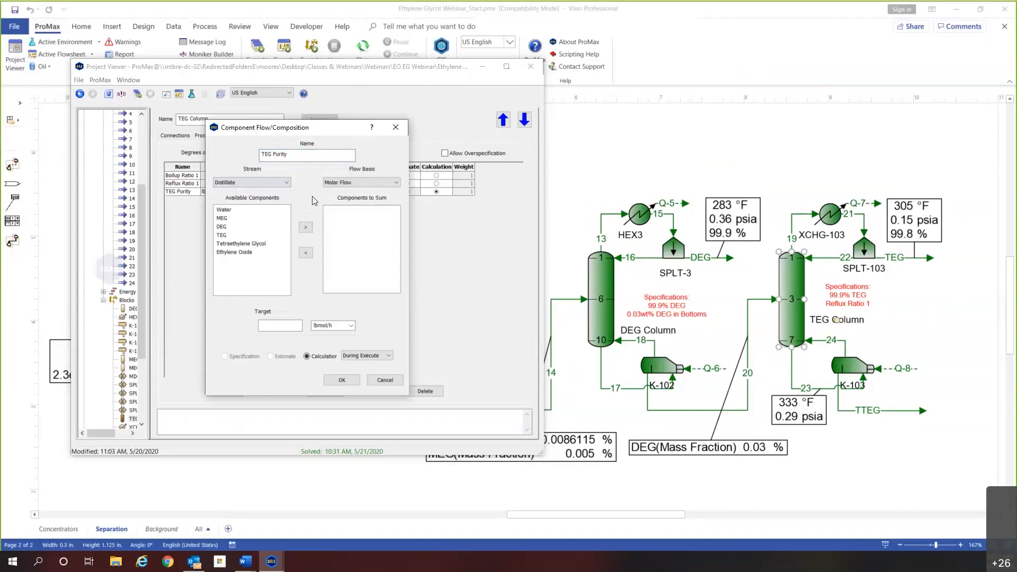
pyautogui.click(373, 182)
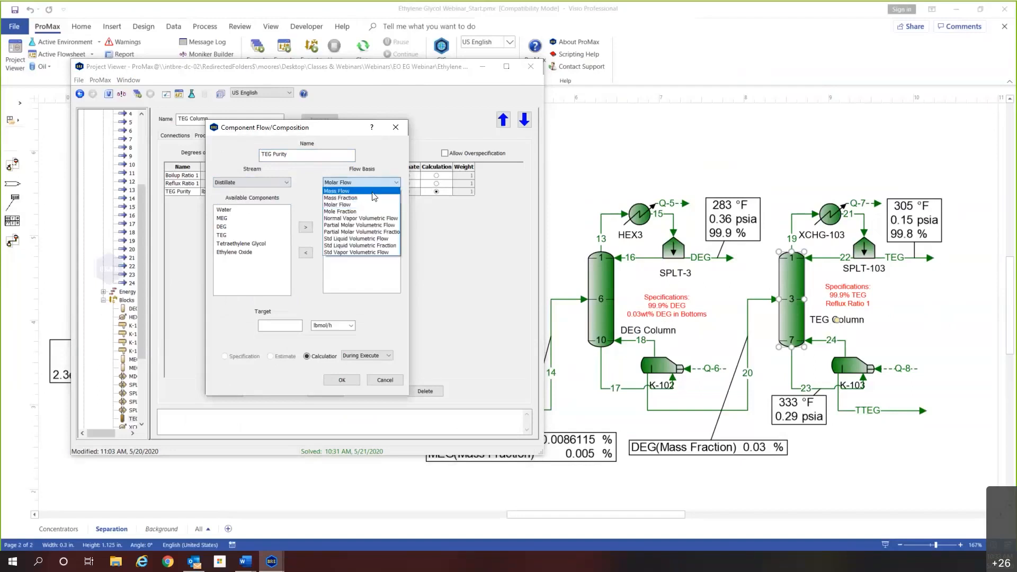
pyautogui.click(372, 192)
pyautogui.click(370, 182)
pyautogui.click(344, 198)
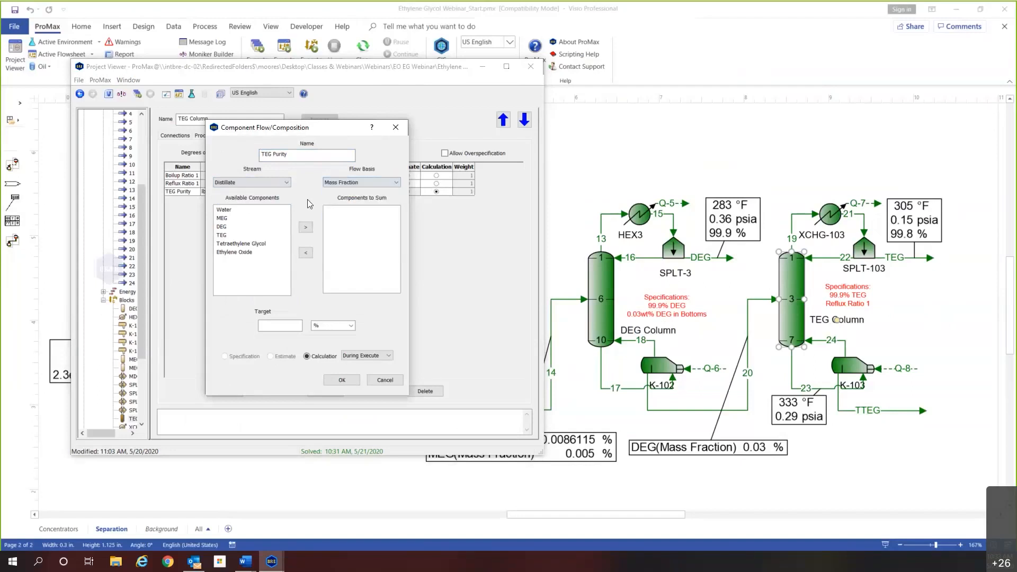
pyautogui.doubleClick(234, 235)
pyautogui.click(290, 325)
pyautogui.write('99.9')
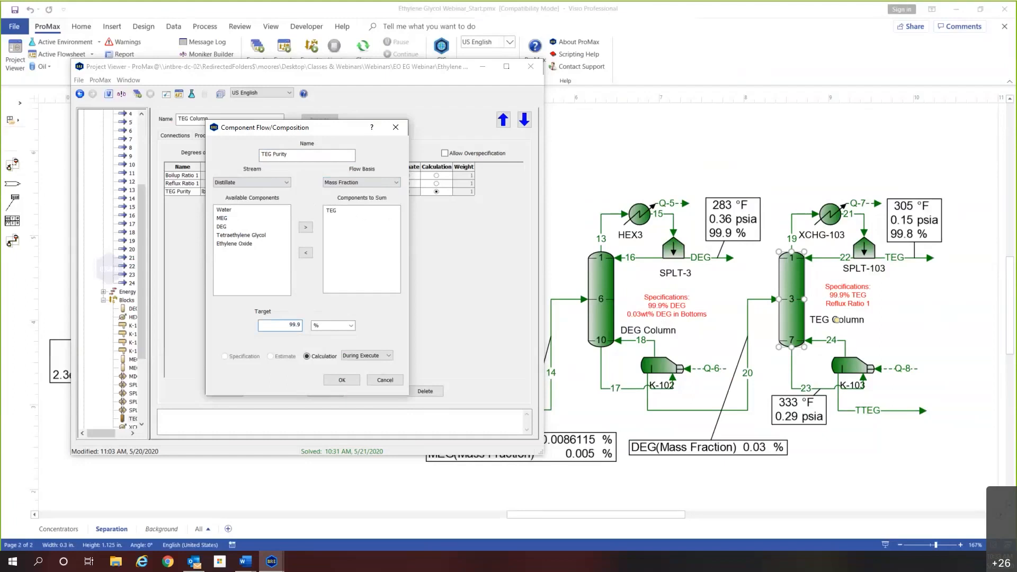
pyautogui.click(342, 379)
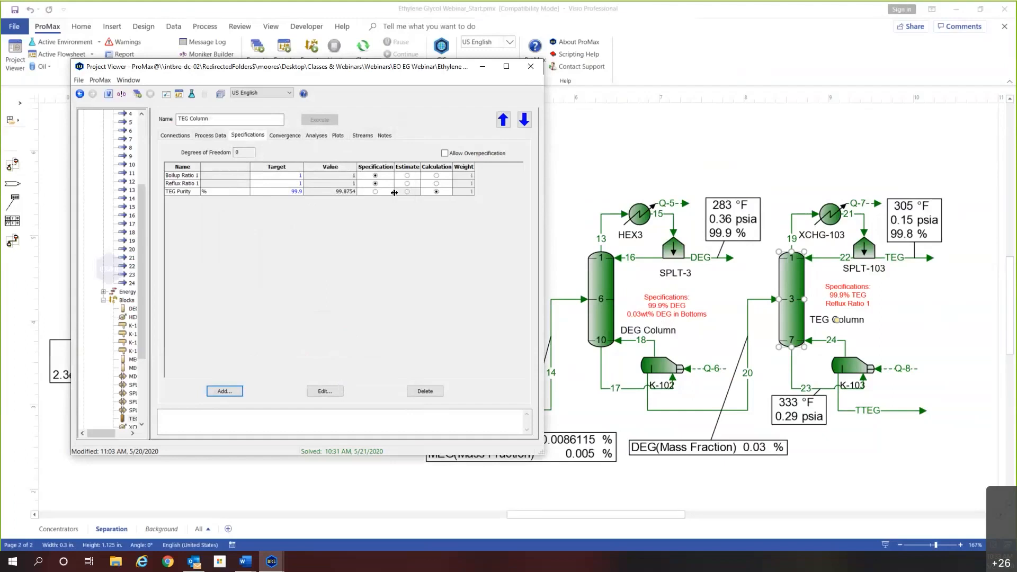
# Switch Reflux Ratio 1 to a calculation, make TEG Purity an active specification, and execute the TEG Column.
pyautogui.click(436, 183)
pyautogui.click(375, 191)
pyautogui.click(328, 122)
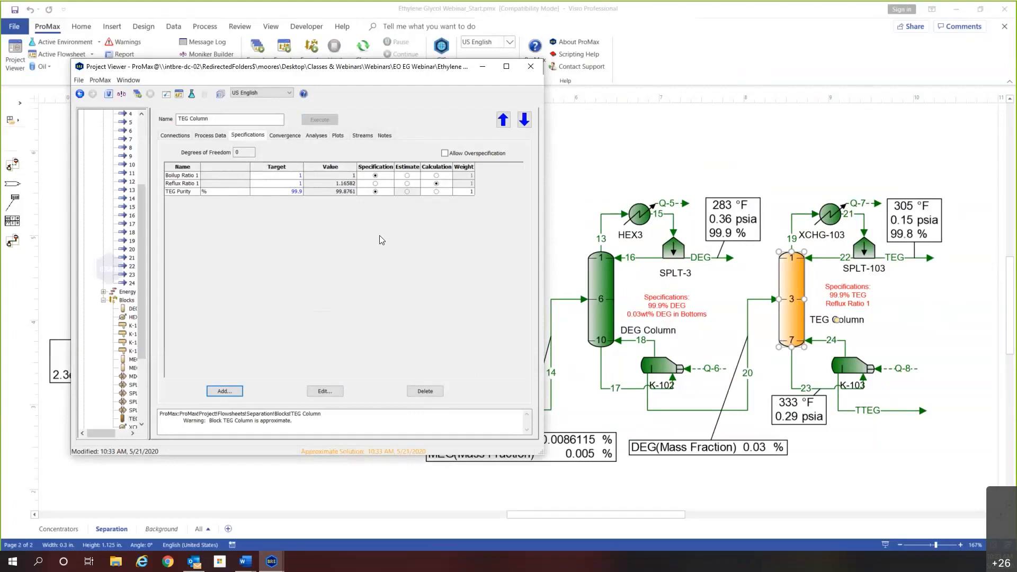
# Add a second Component Flow/Composition specification named TTEG to the TEG Column.
pyautogui.click(240, 390)
pyautogui.click(357, 242)
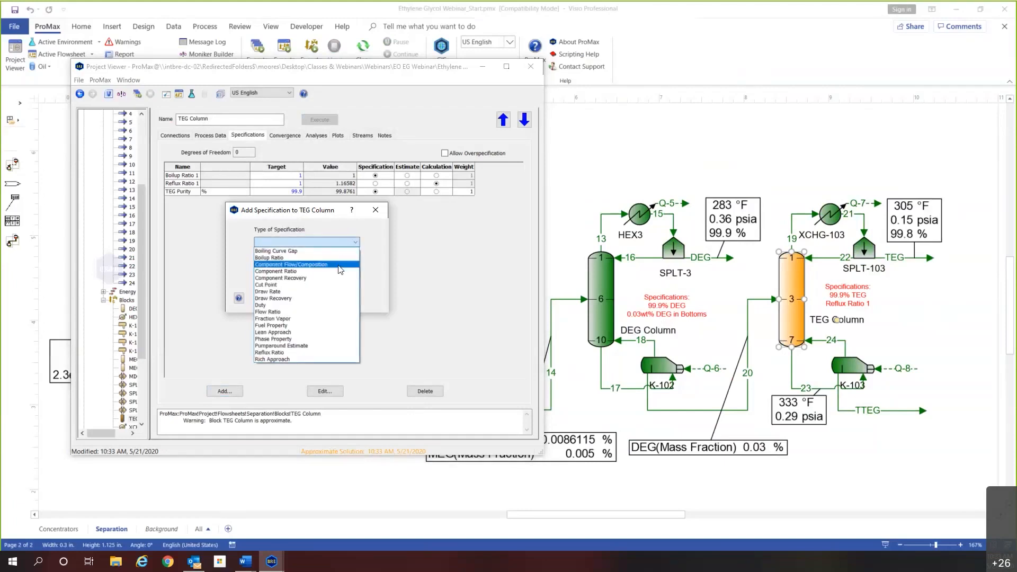
pyautogui.click(338, 265)
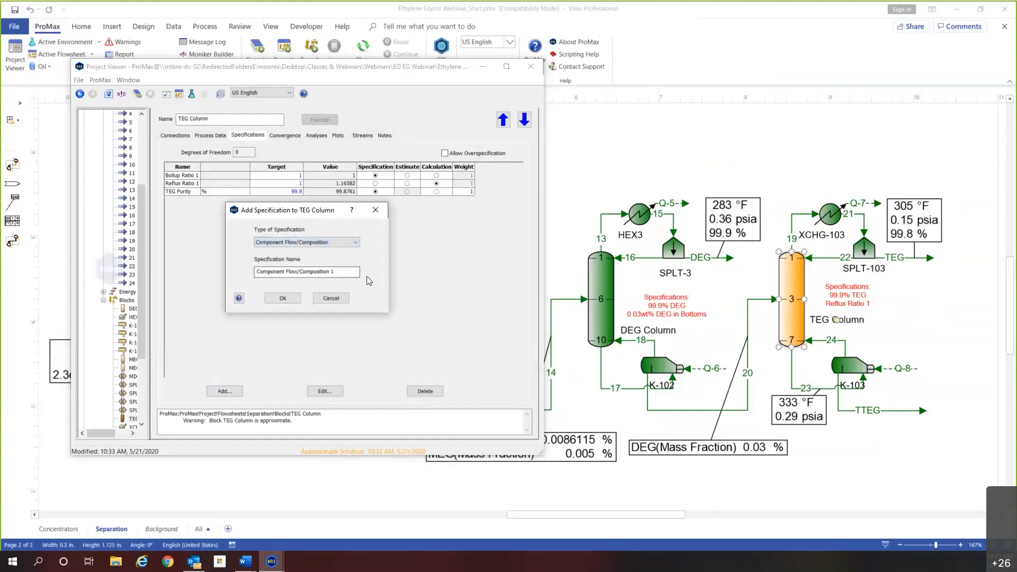
pyautogui.write('TTEG')
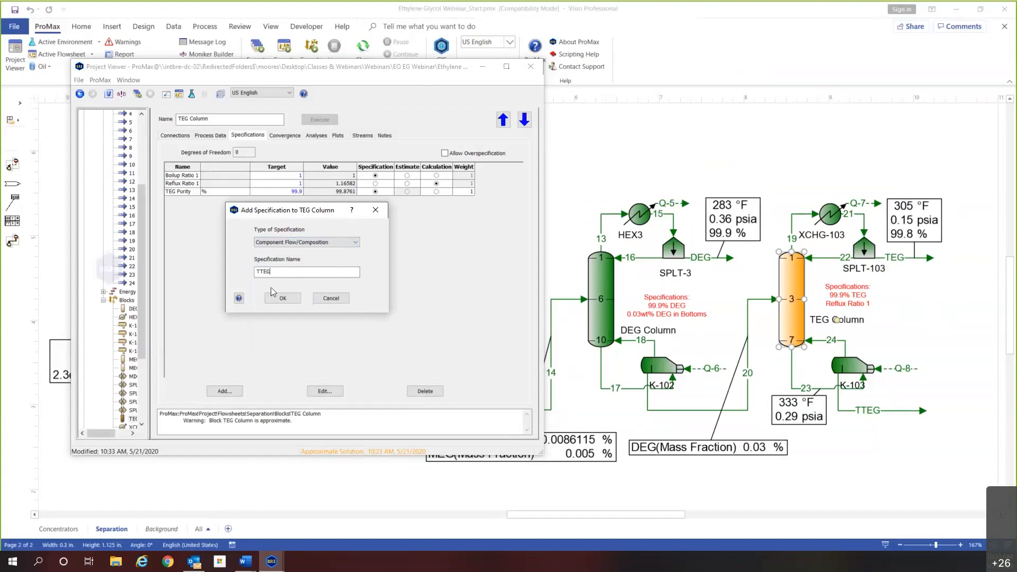
pyautogui.click(282, 298)
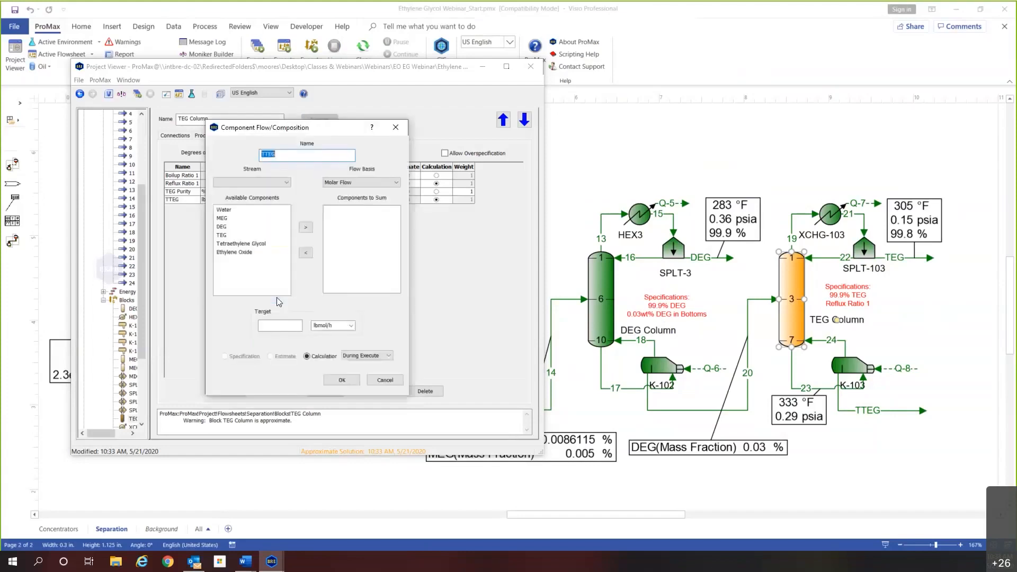
# Define the TTEG specification as the Tetraethylene Glycol mass fraction in Bottoms Liquid with a target of 99%.
pyautogui.click(270, 183)
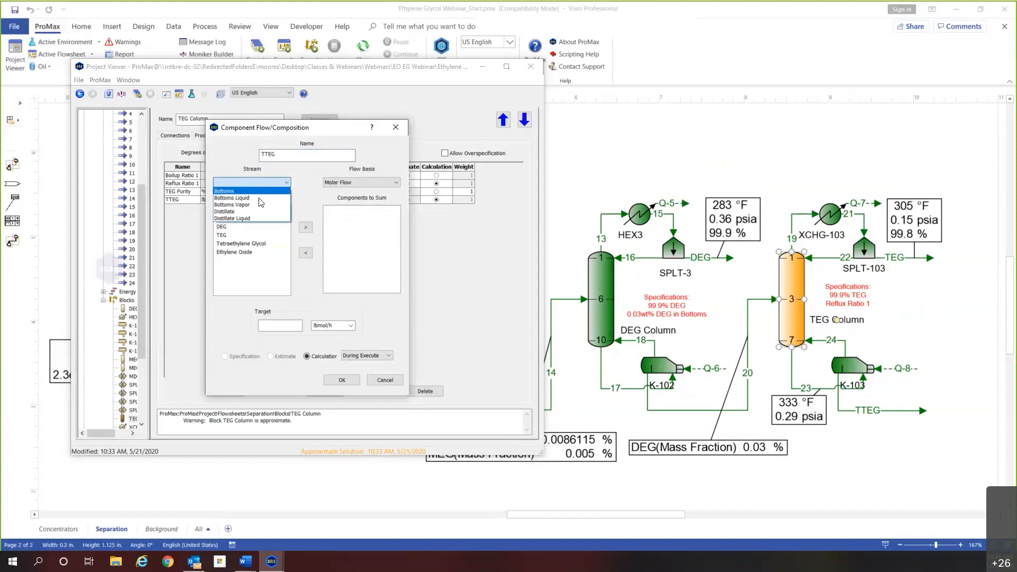
pyautogui.click(249, 198)
pyautogui.click(347, 183)
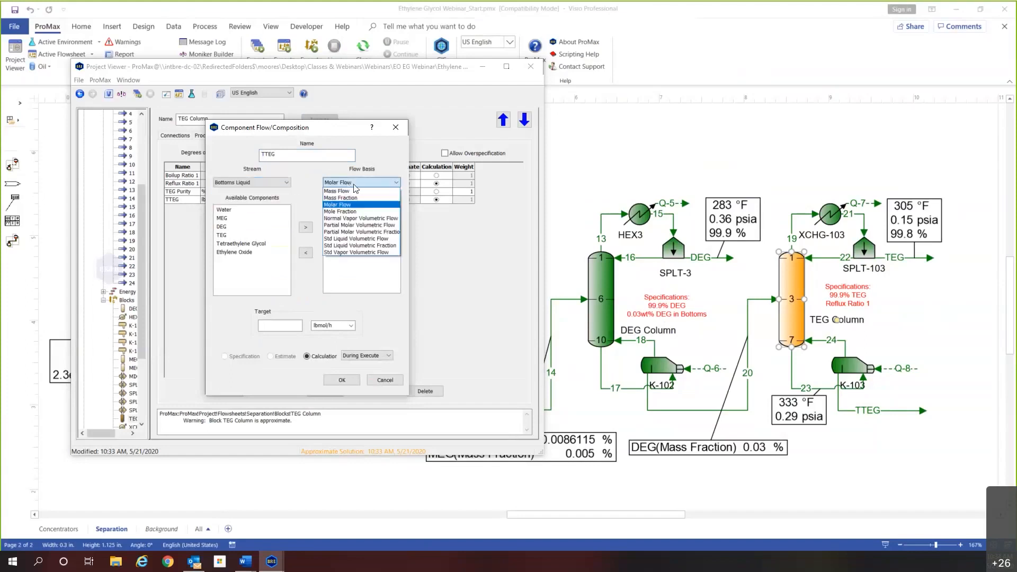
pyautogui.click(340, 198)
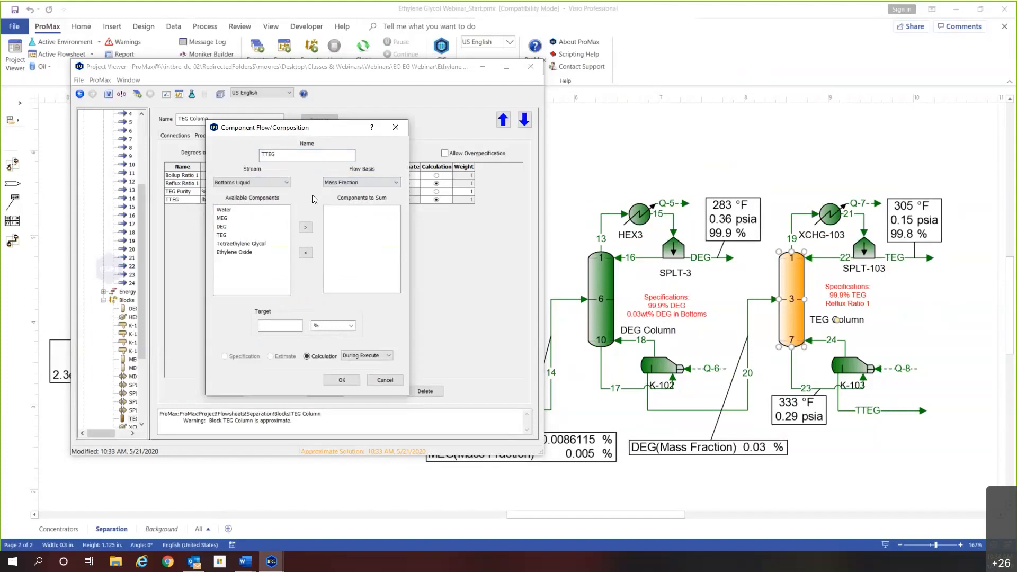
pyautogui.doubleClick(253, 245)
pyautogui.click(289, 326)
pyautogui.write('99')
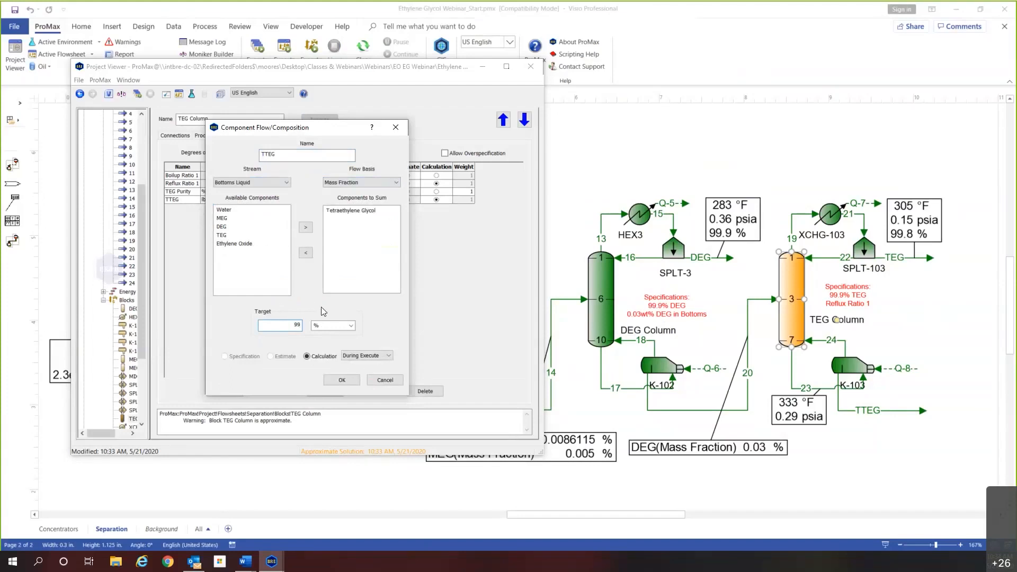
pyautogui.click(358, 381)
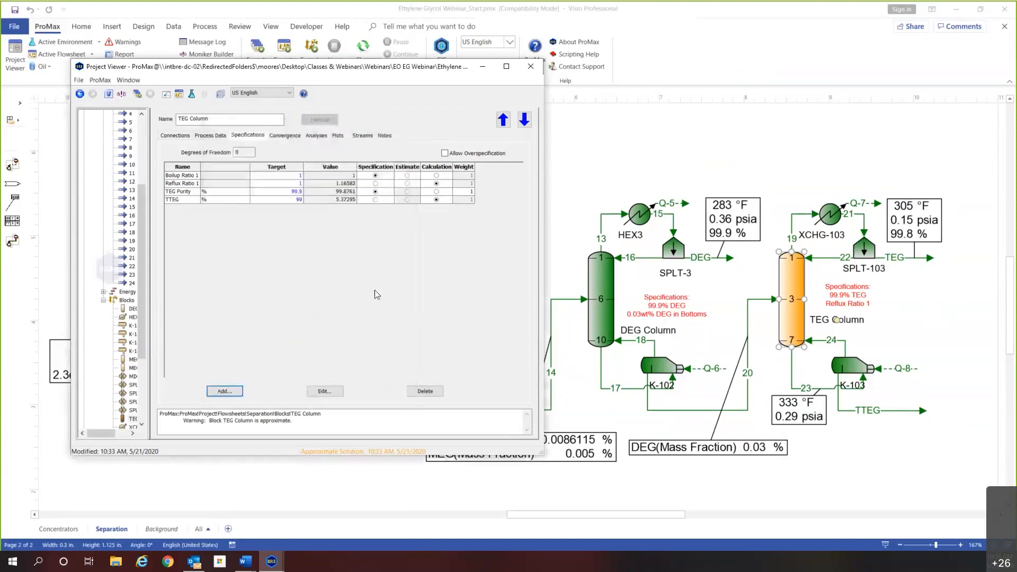
# Switch Boilup Ratio 1 to a calculation, make TTEG an active specification, and execute the TEG Column.
pyautogui.click(436, 175)
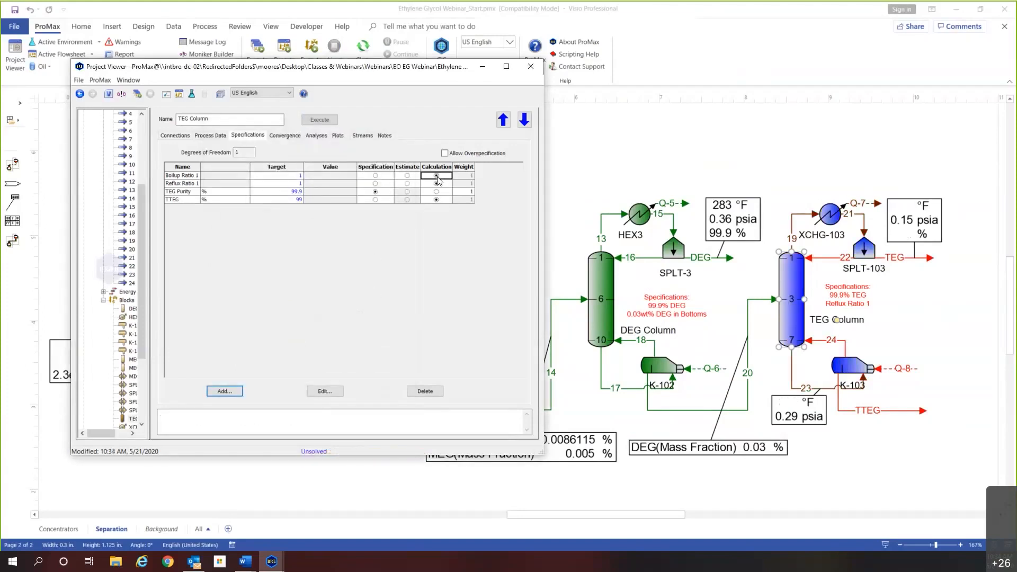
pyautogui.click(376, 200)
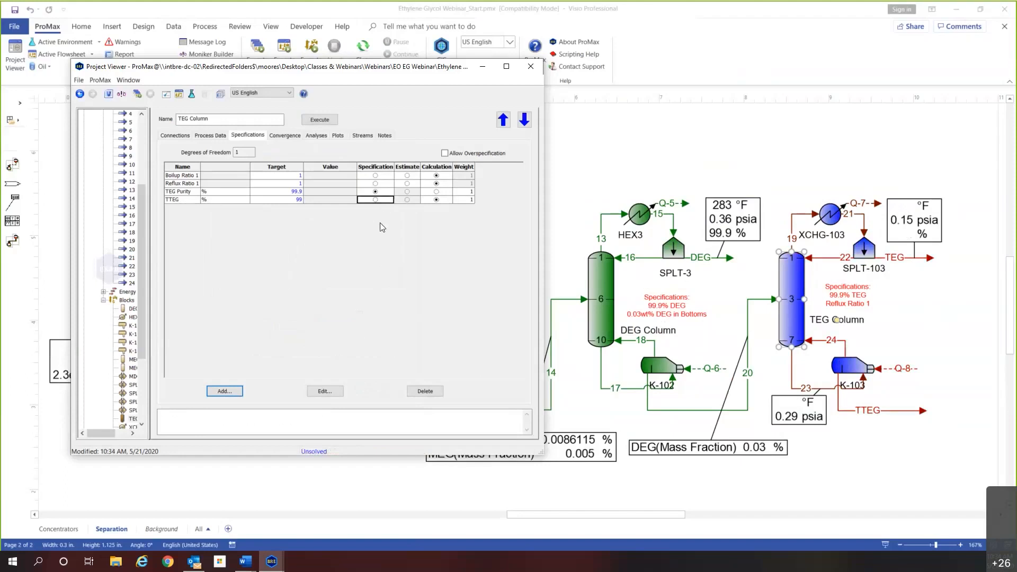
pyautogui.click(321, 120)
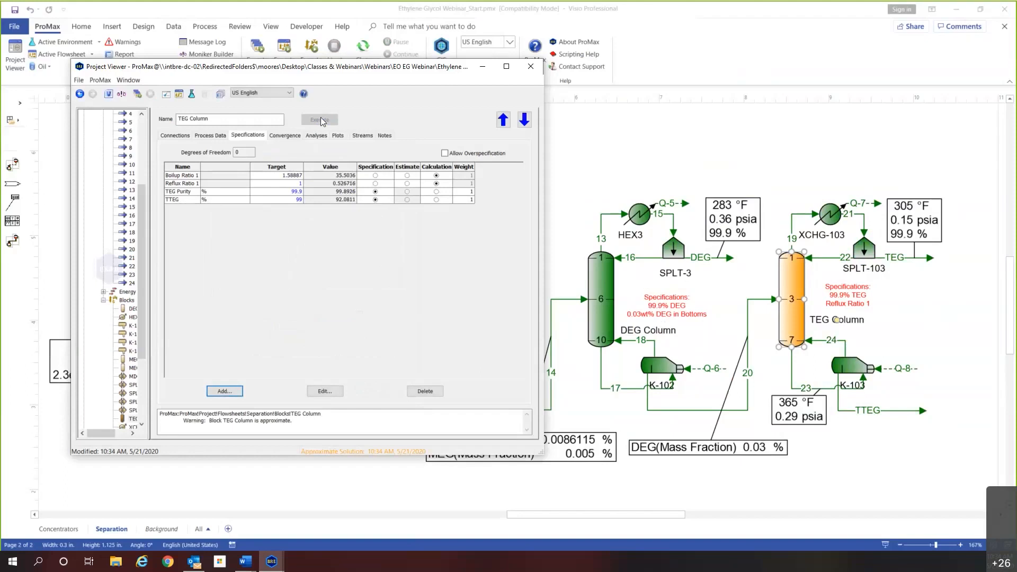
# Check the TTEG stream's composition and re-execute the TEG Column with Boilup Ratio 1 as an estimate of 40.
pyautogui.click(887, 411)
pyautogui.doubleClick(887, 411)
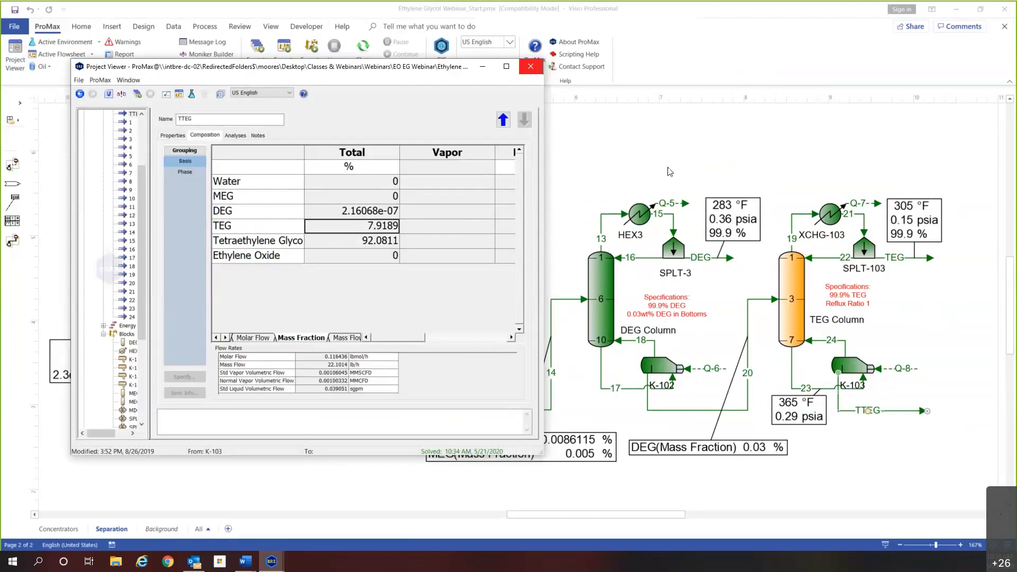
pyautogui.doubleClick(791, 298)
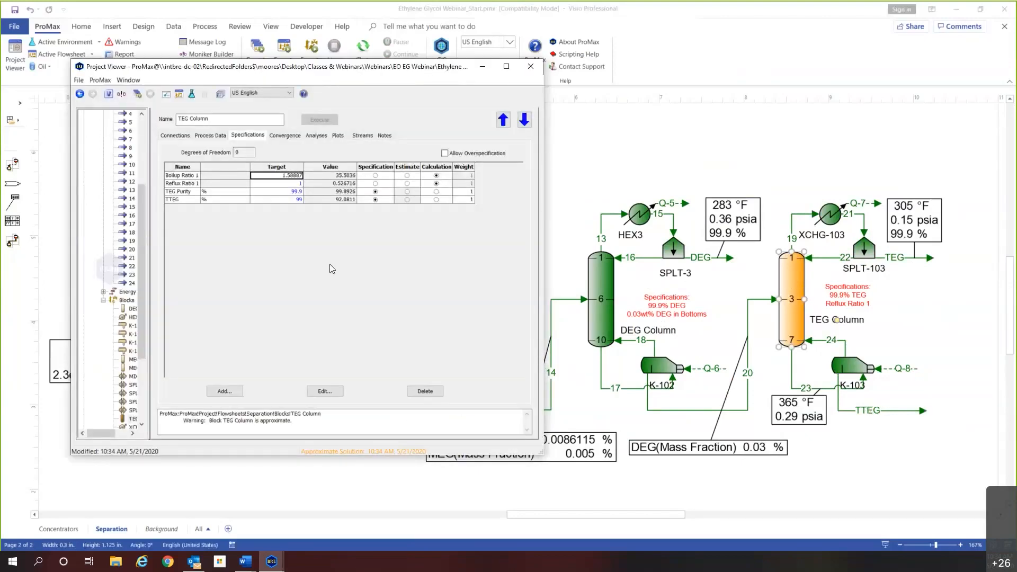
pyautogui.write('40')
pyautogui.click(407, 175)
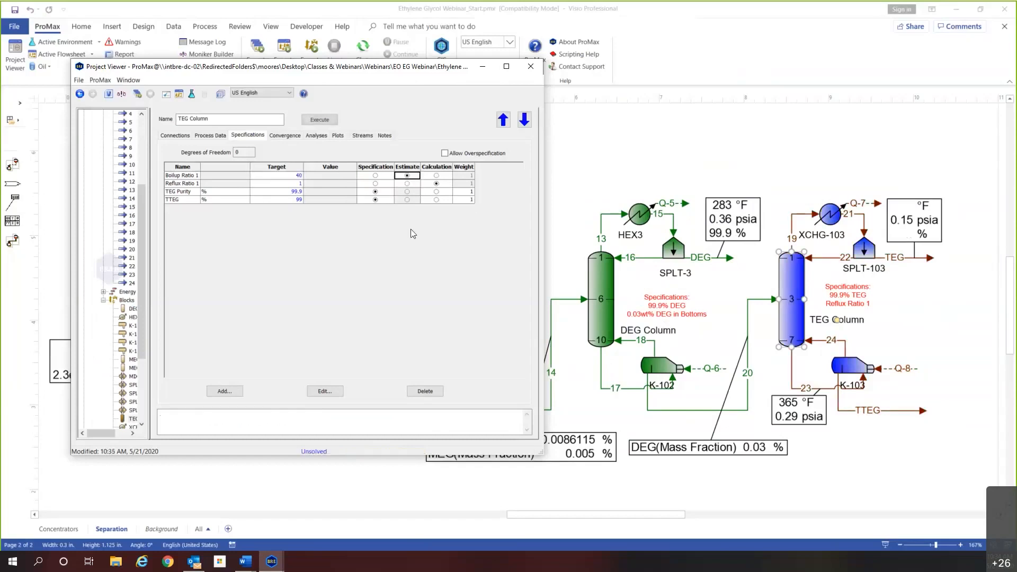
pyautogui.click(320, 119)
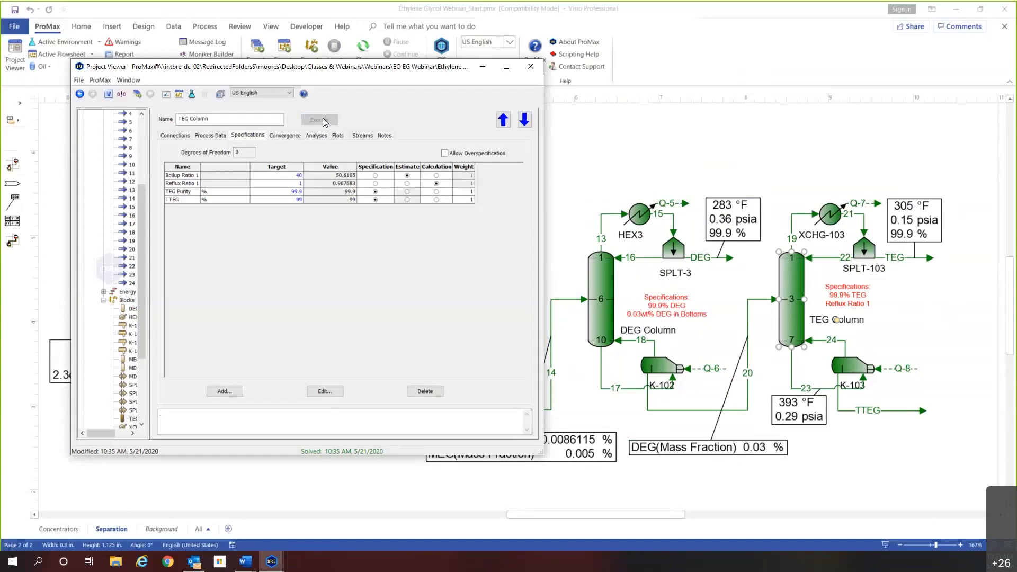
pyautogui.click(636, 154)
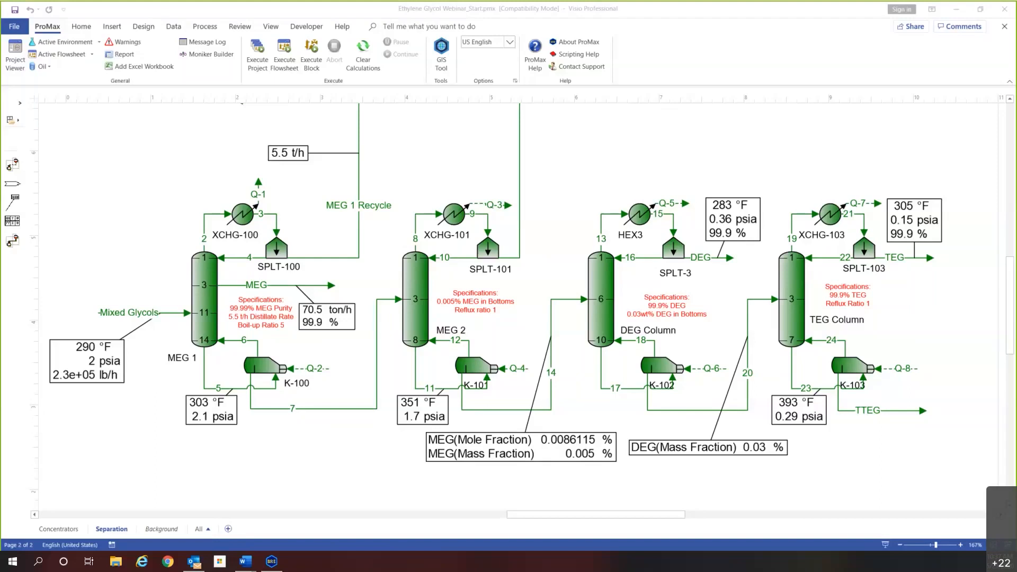
# Review the MEG 1 column's process data, including its pressure change and stage pressures and temperatures.
pyautogui.doubleClick(201, 298)
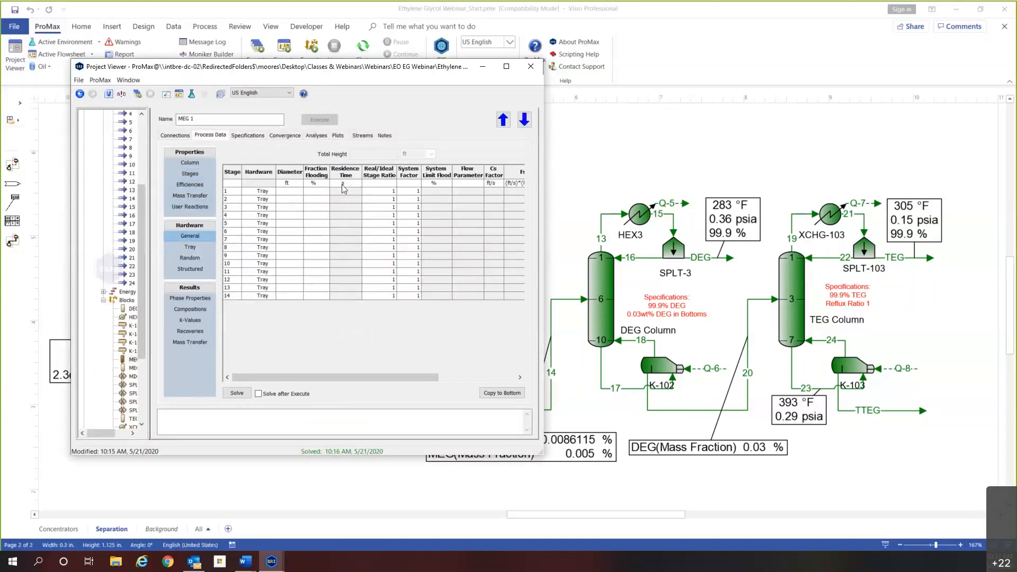
pyautogui.click(196, 174)
pyautogui.click(206, 227)
pyautogui.click(206, 227)
pyautogui.click(200, 166)
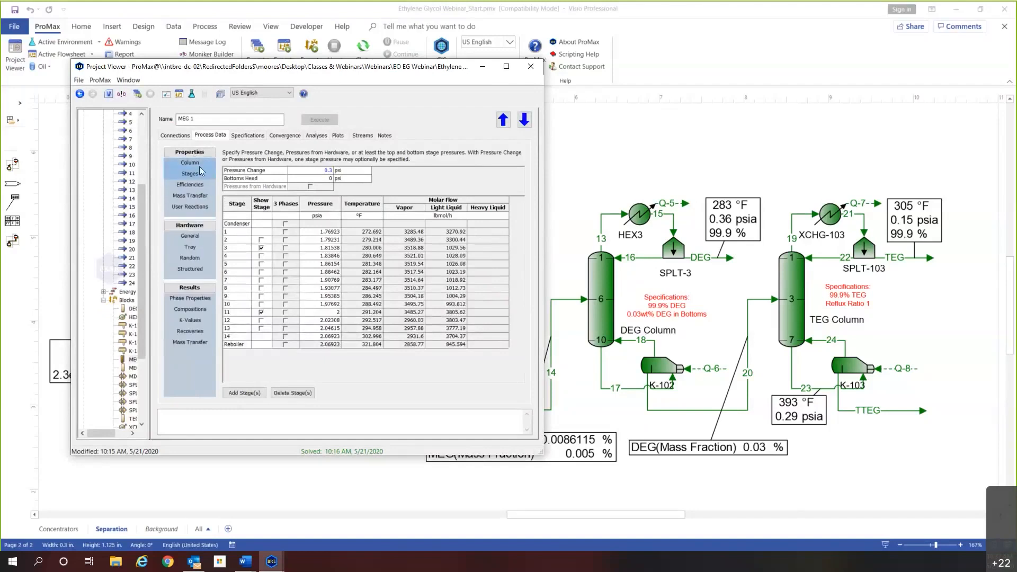